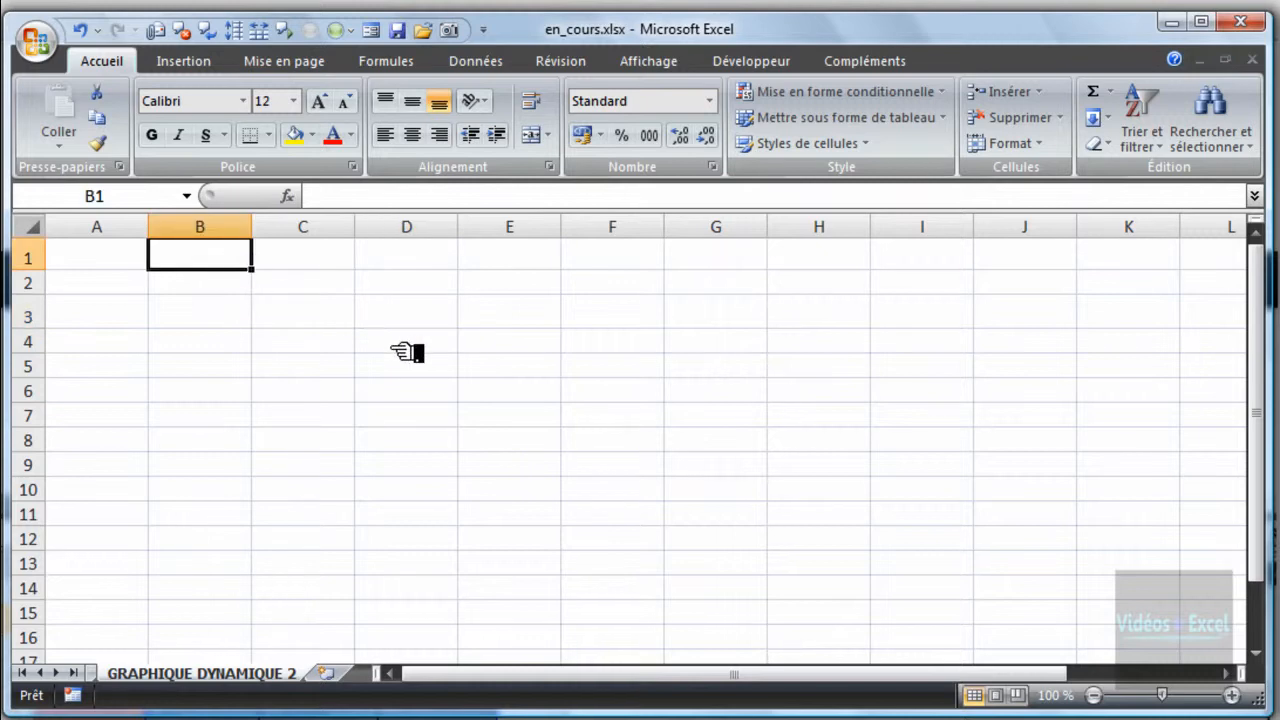
- Enter the label Prévison in cell B1 and the forecast value 12500 in cell C1
type("Prévi")
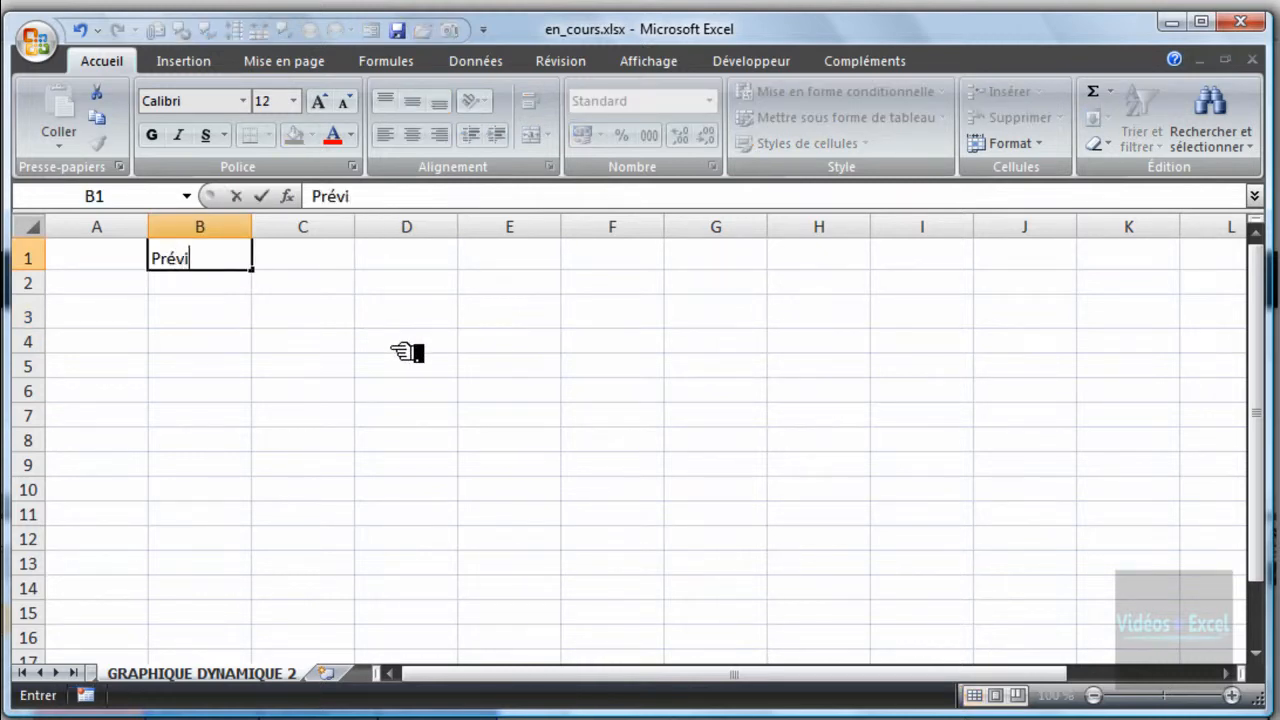
type("son")
key("Tab")
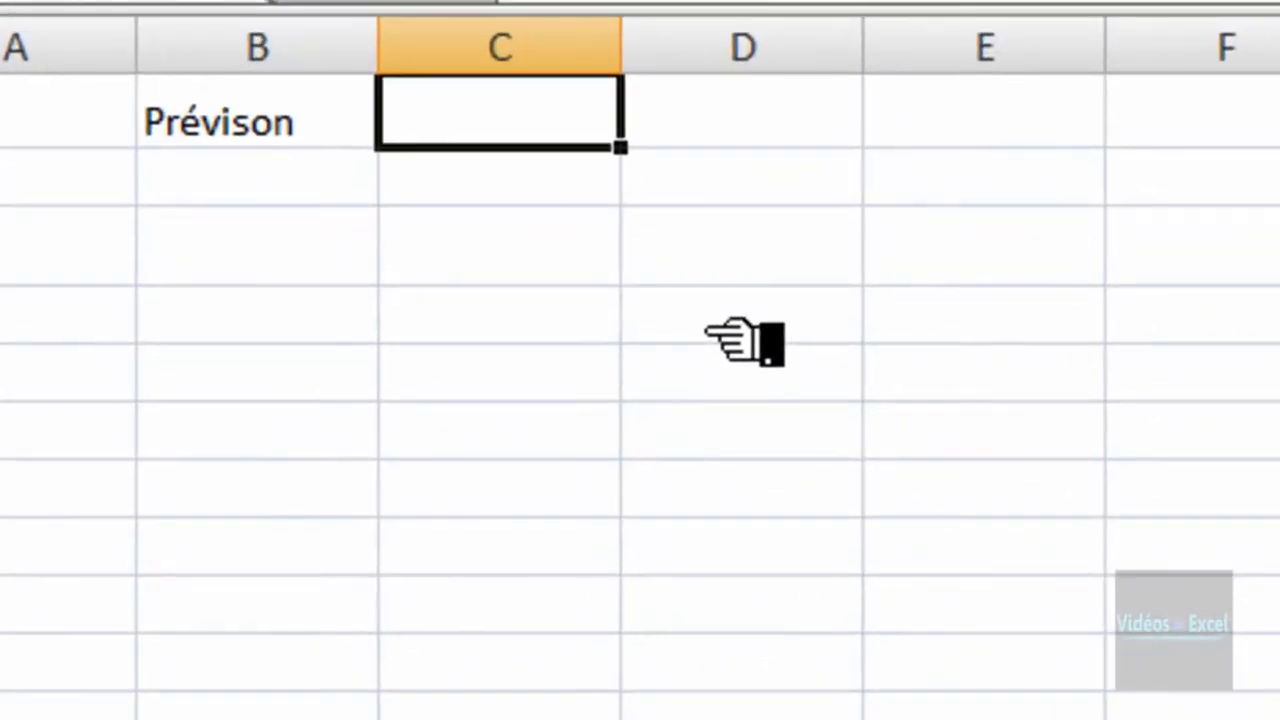
type("125")
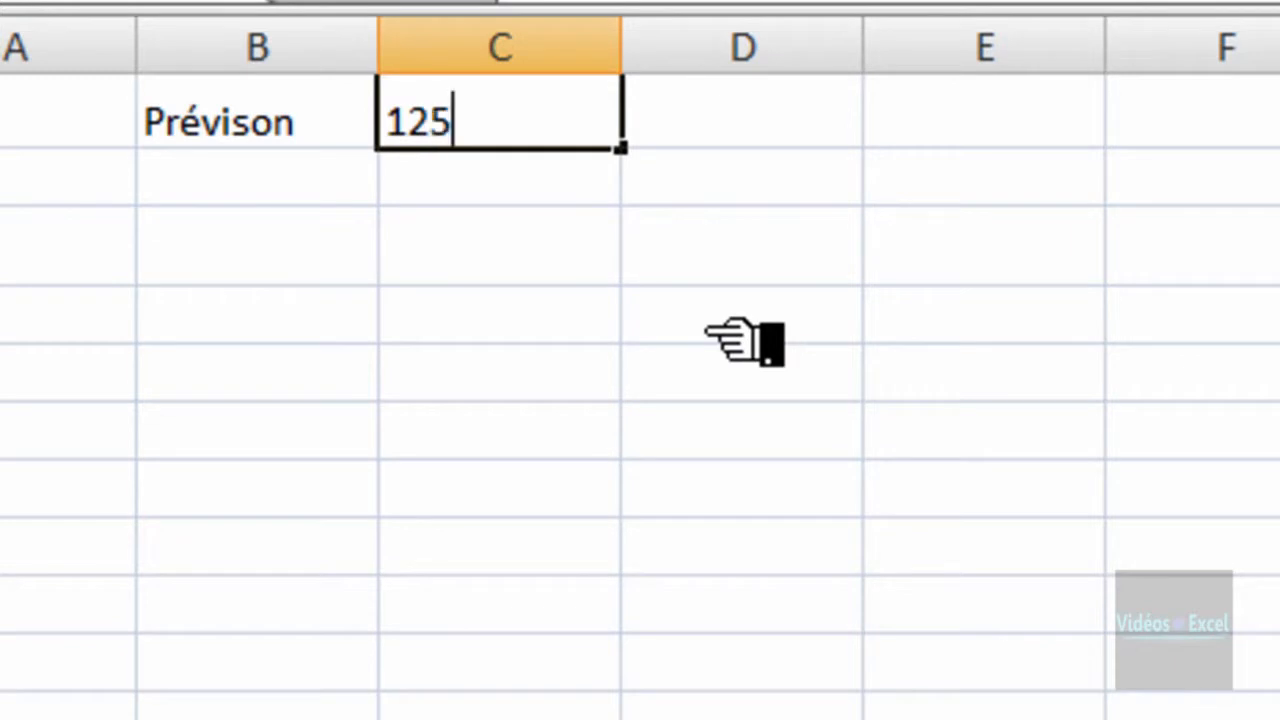
type("00")
key("ctrl+Return")
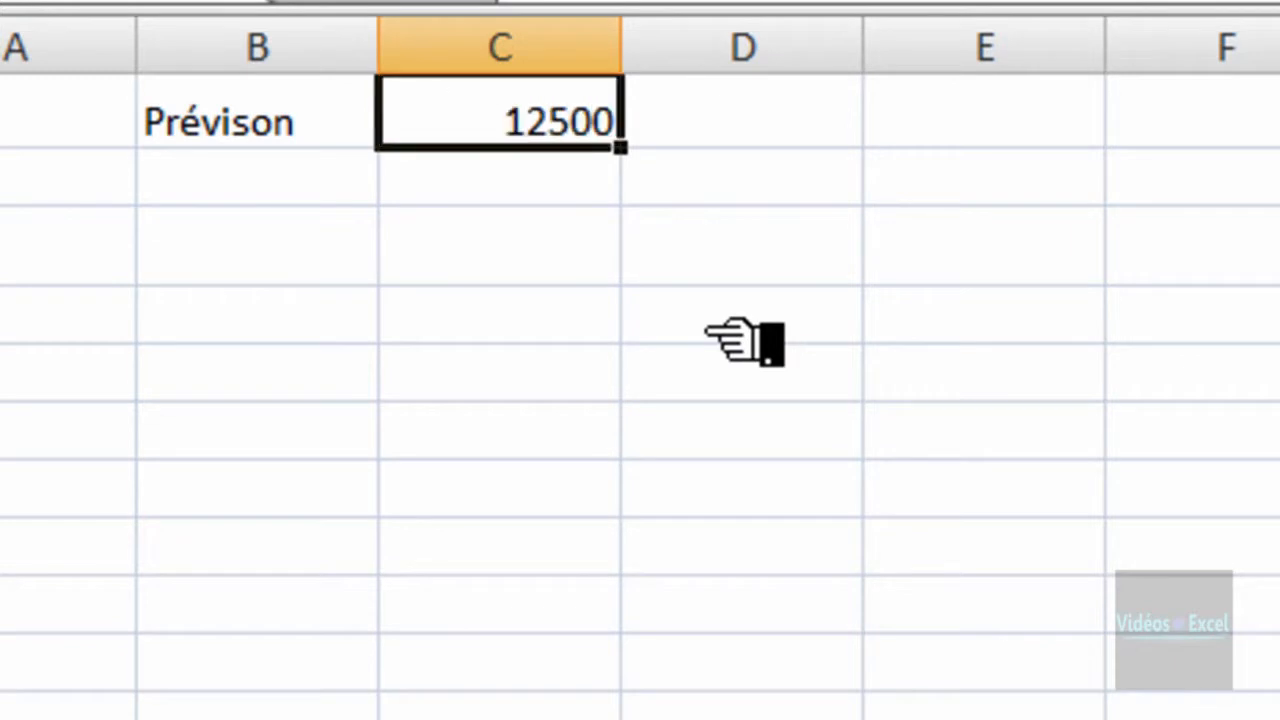
key("Down")
key("Down")
key("Left")
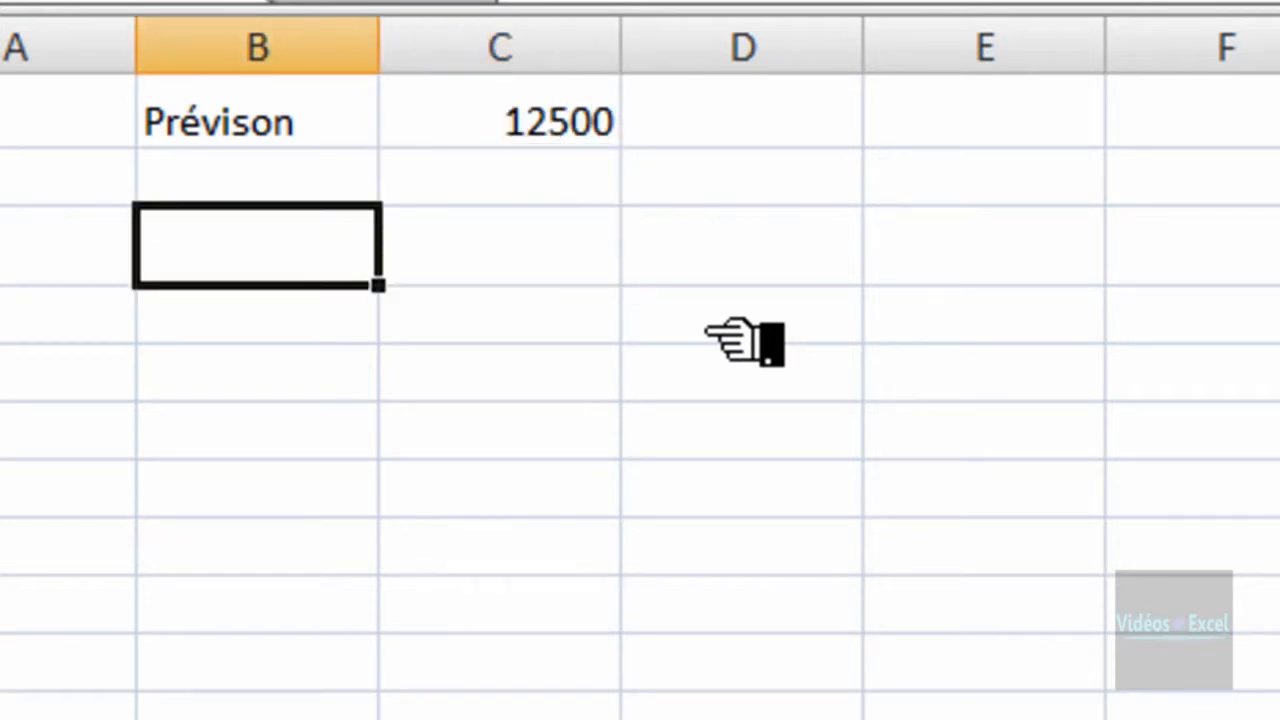
type("Mois")
key("Tab")
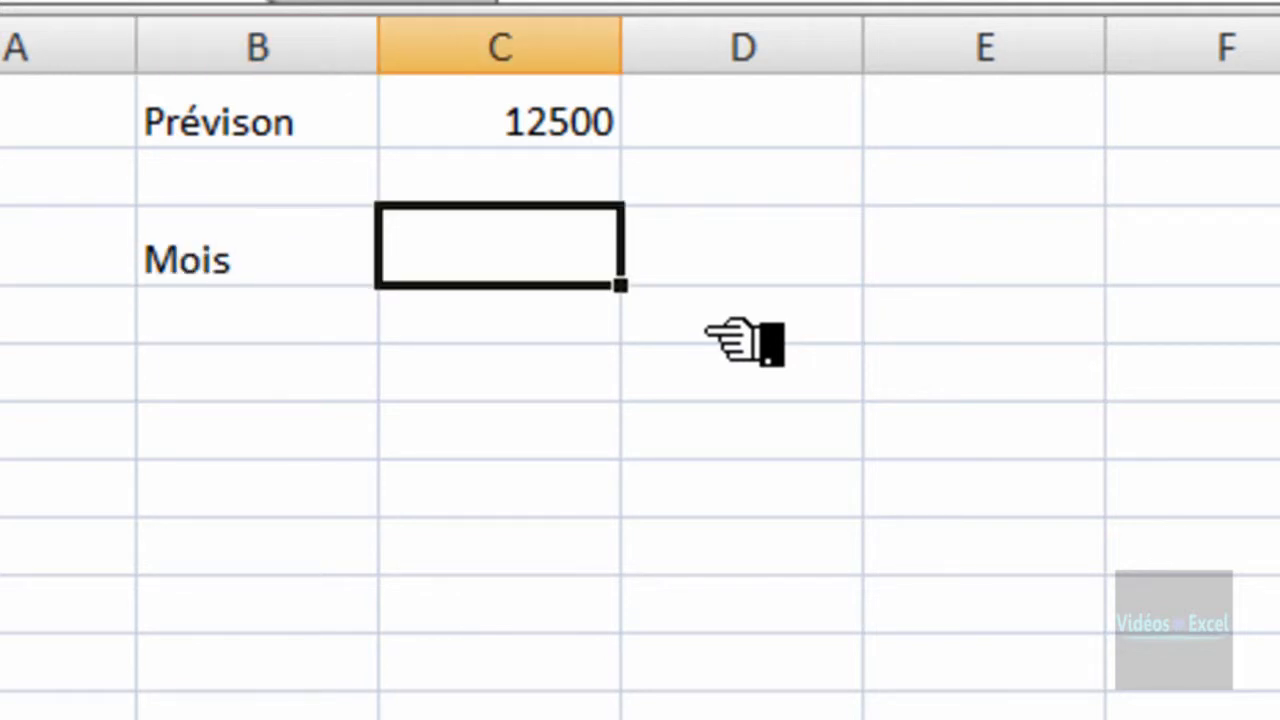
key("Left")
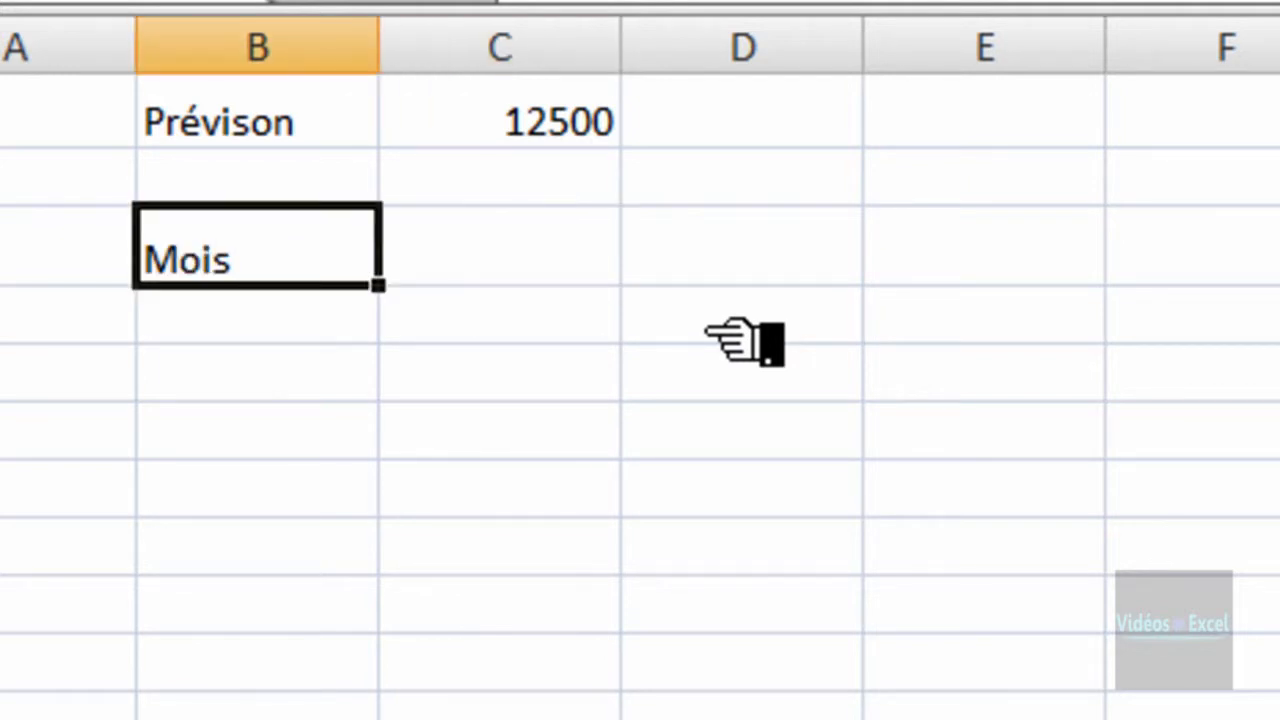
key("Delete")
- Enter the column header CA in cell C3
key("Right")
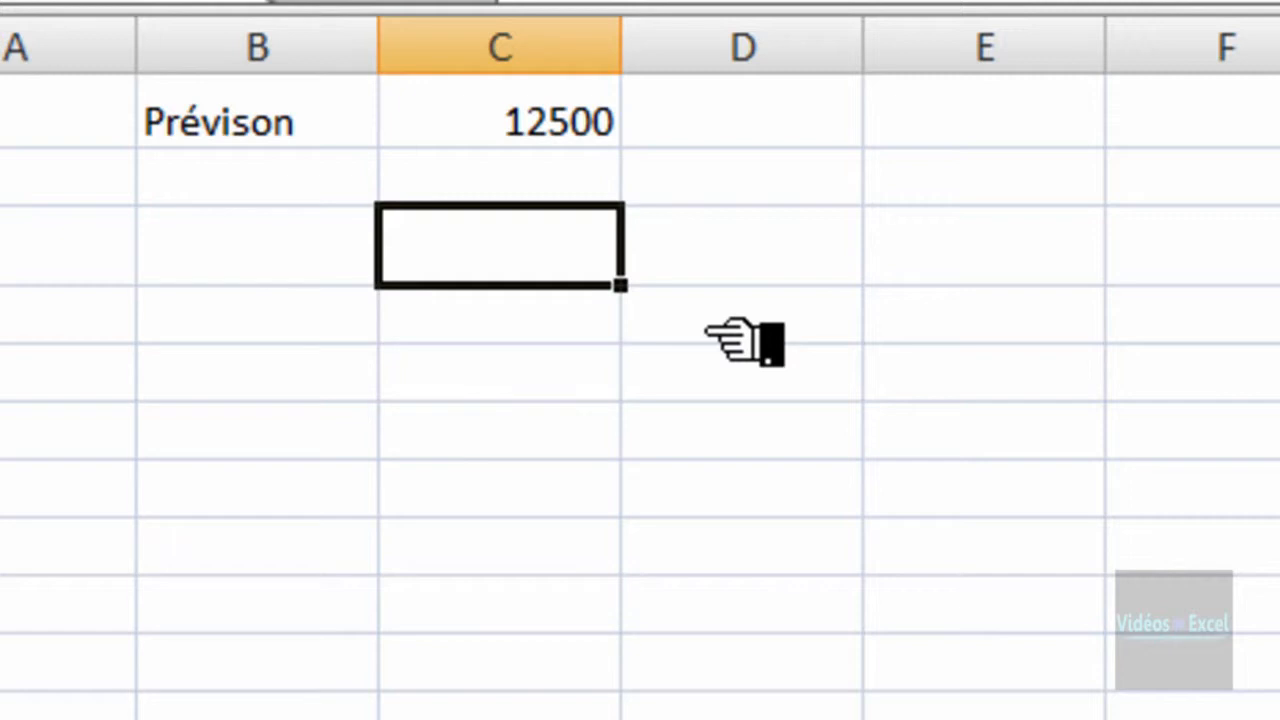
type("CA")
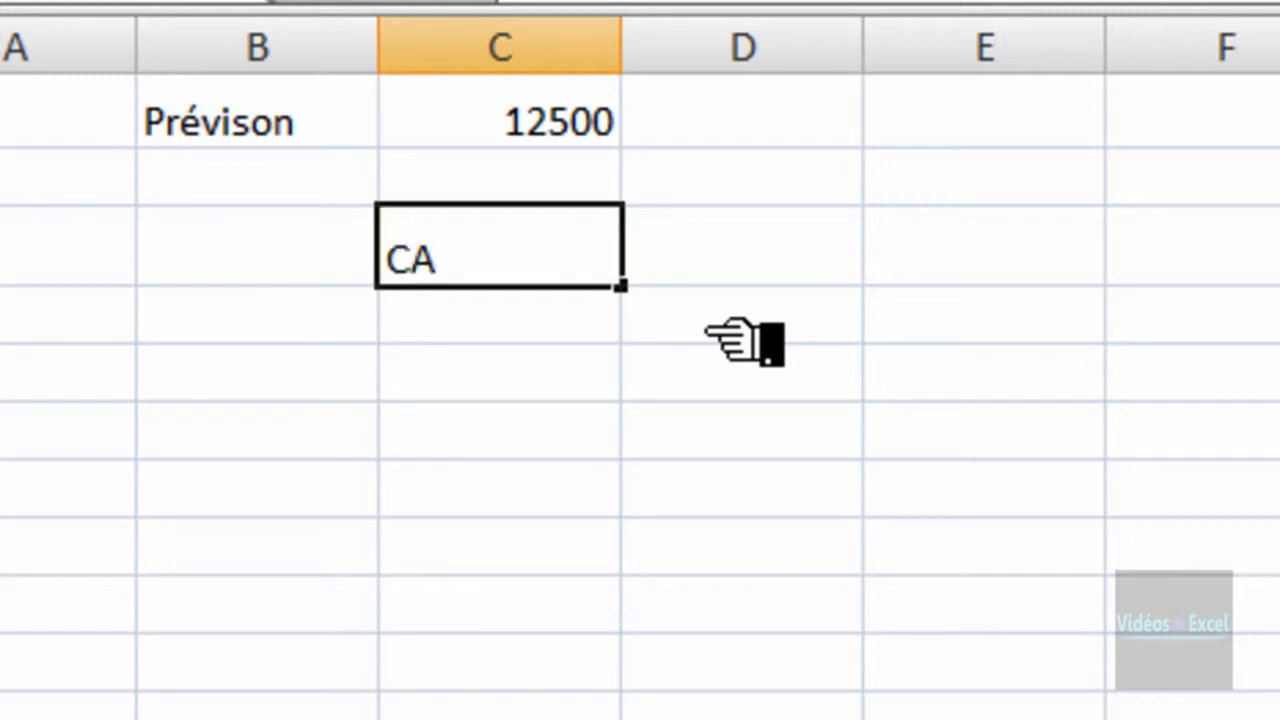
key("Tab")
key("Return")
- Enter janvier in cell B4 and fill the month series down to juin in B9
key("Left")
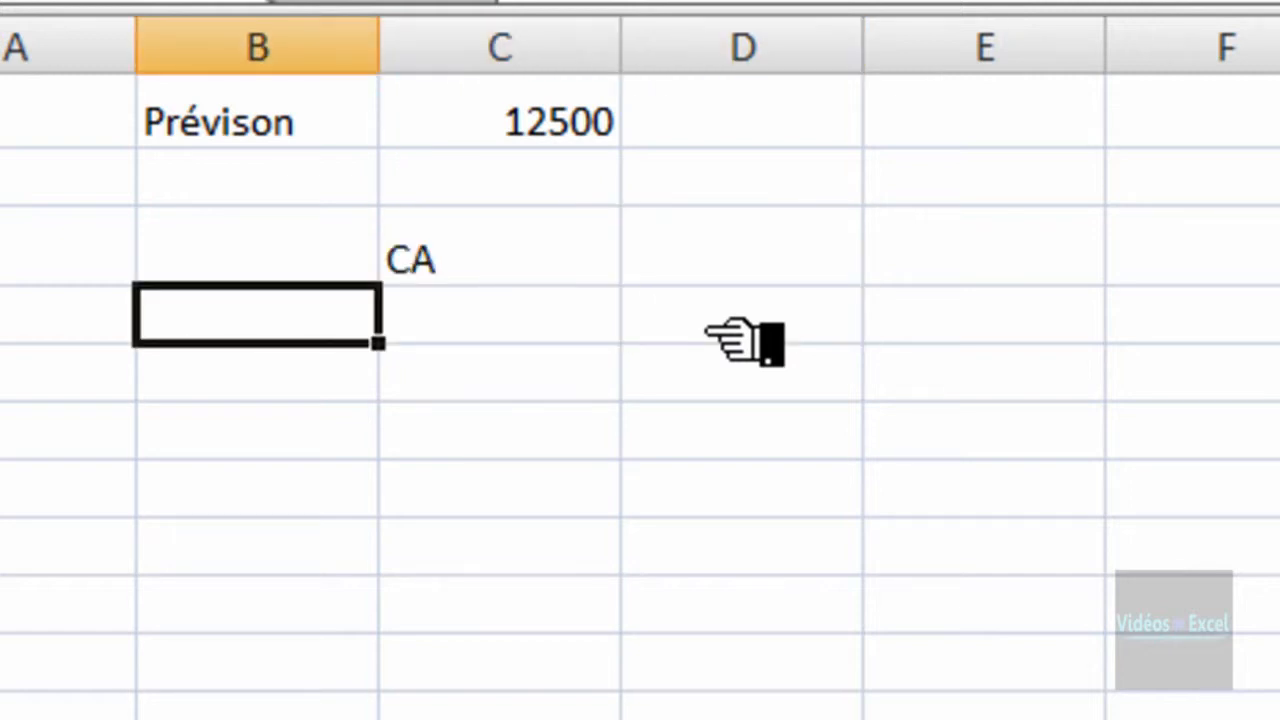
type("janvier")
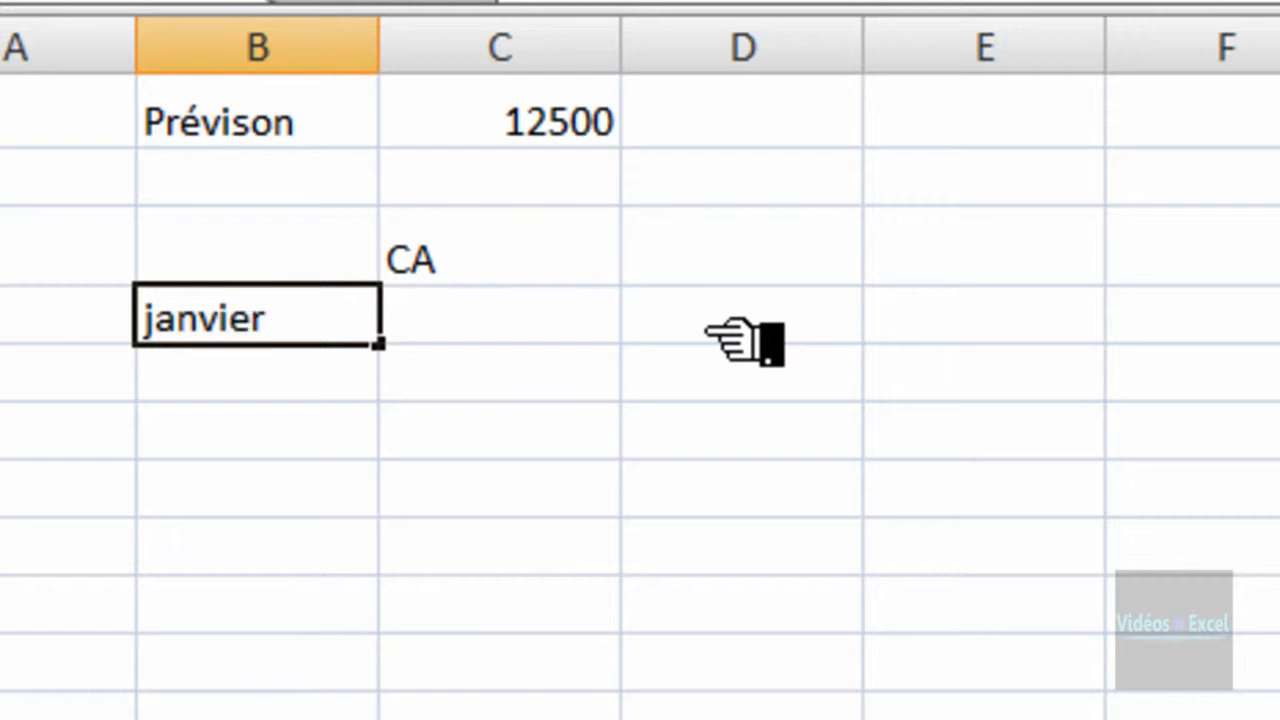
key("ctrl+Return")
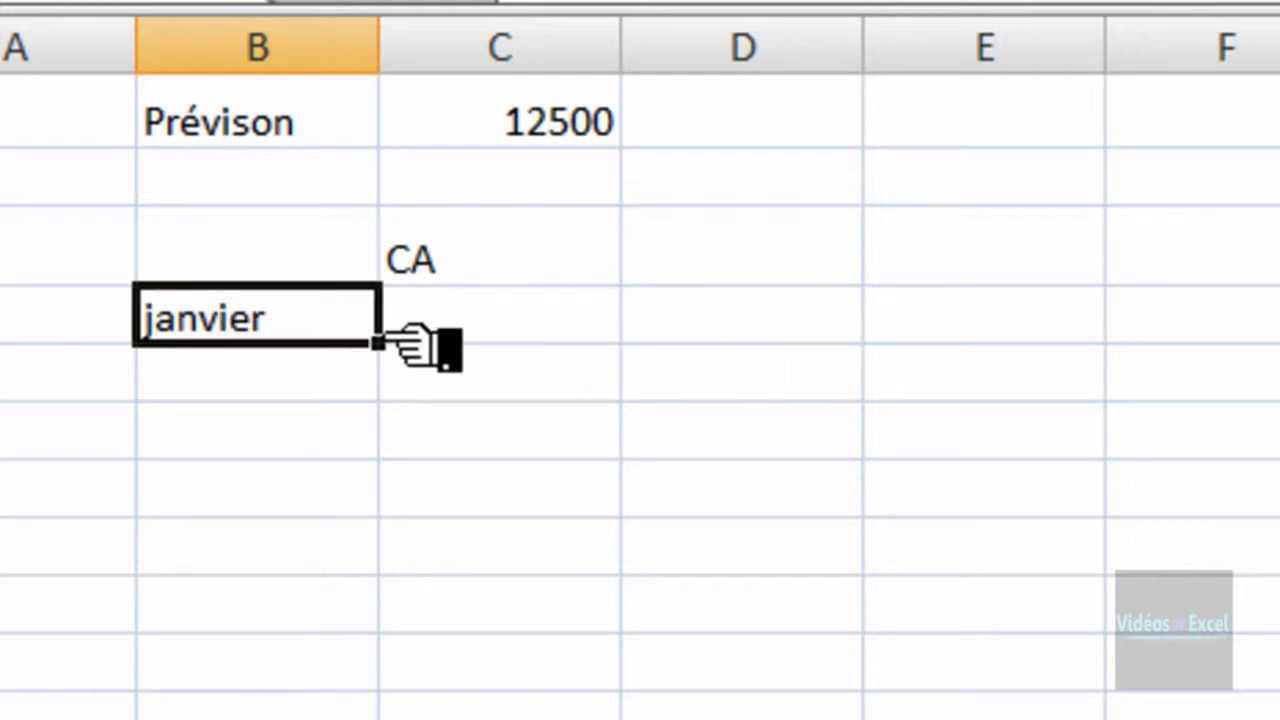
left_click_drag(378, 342, 384, 626)
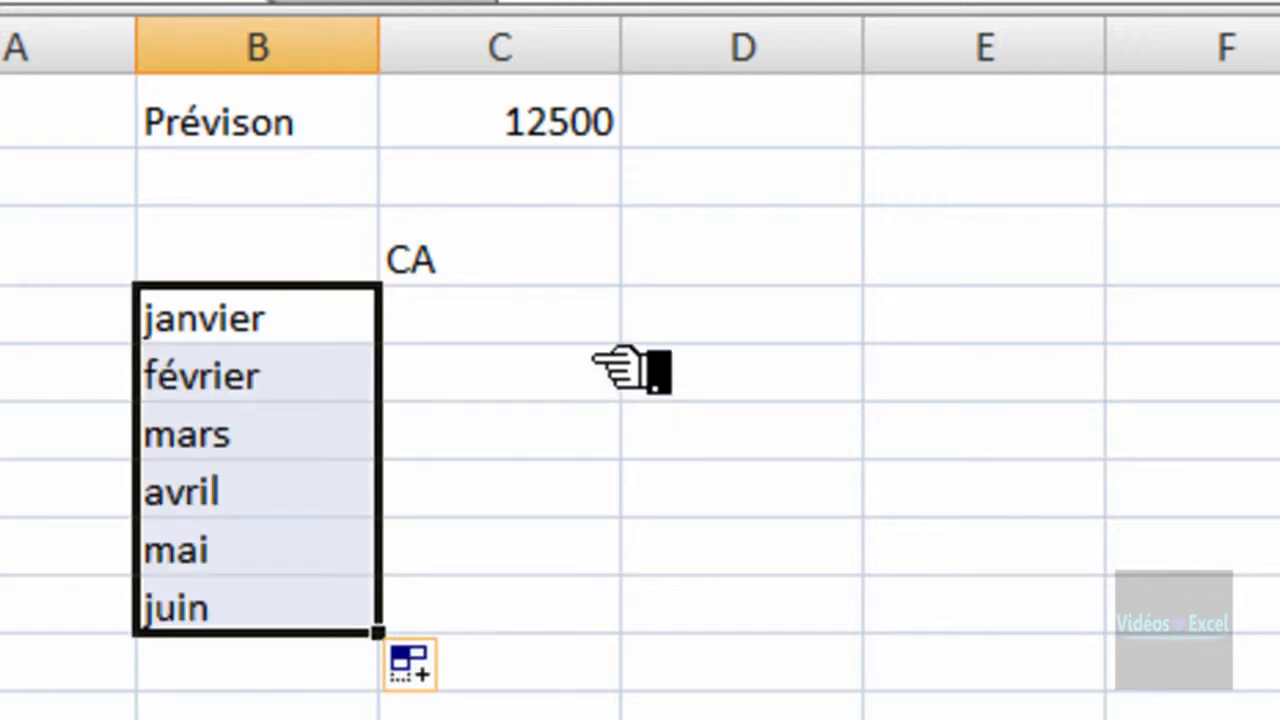
- Fill C4:C9 with random numbers using the formula =ALEA.ENTRE.BORNES(1000;10000)
left_click_drag(586, 320, 530, 635)
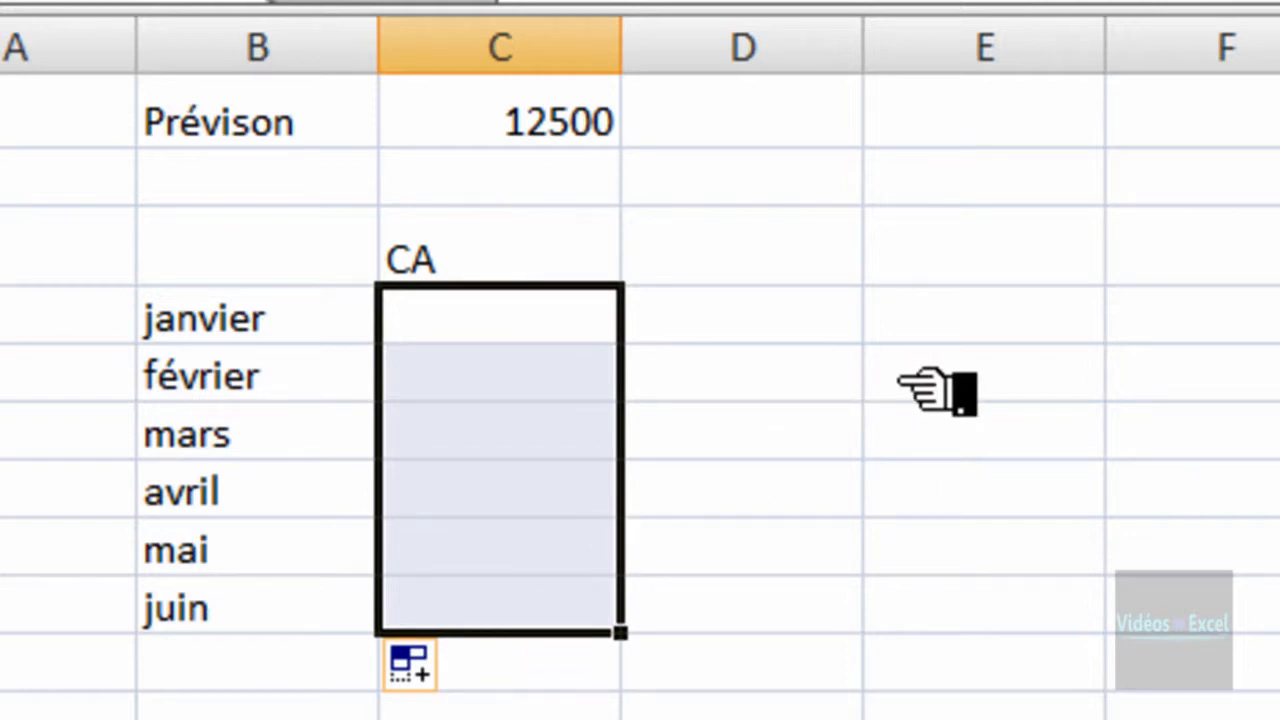
type("=ale")
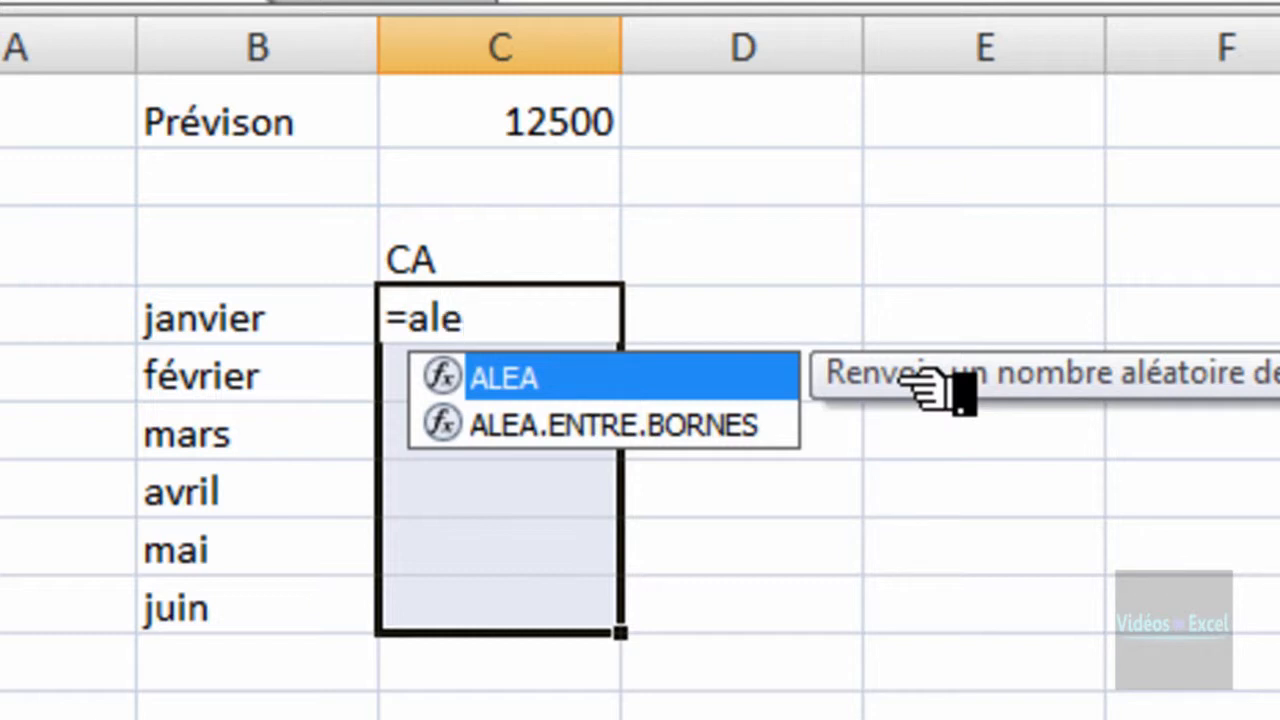
key("Down")
key("Tab")
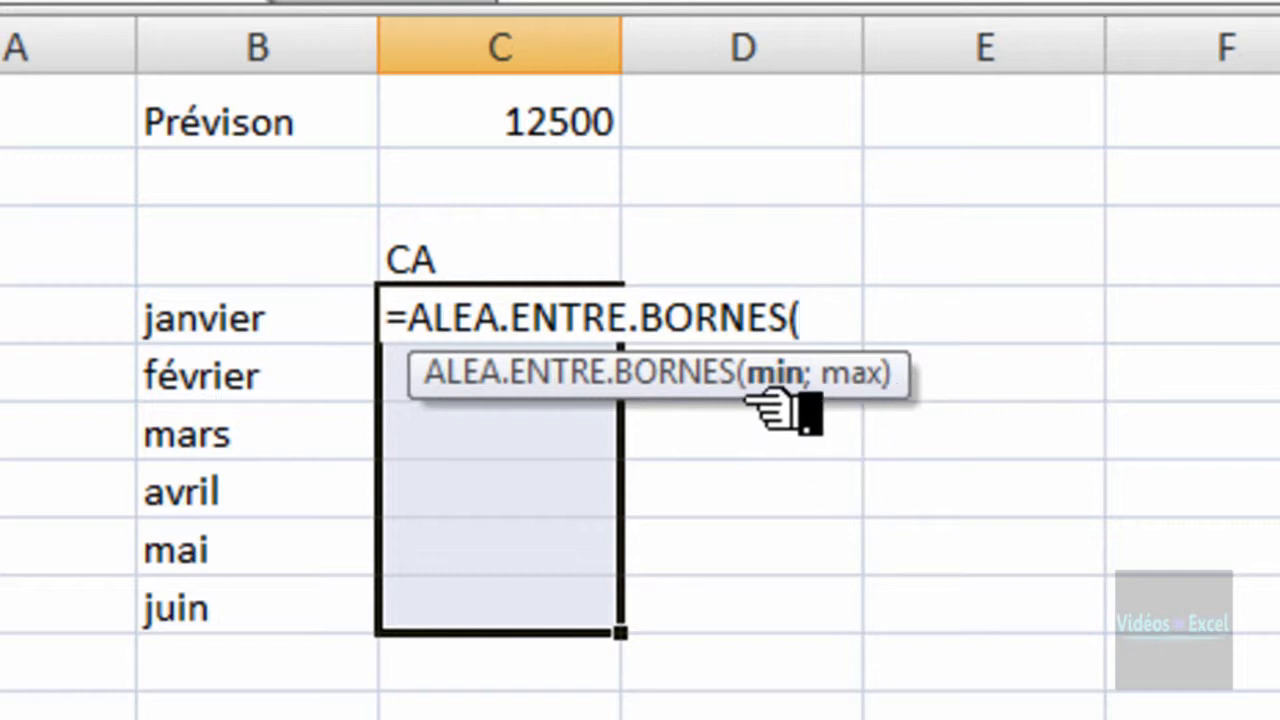
left_click_drag(750, 402, 1037, 488)
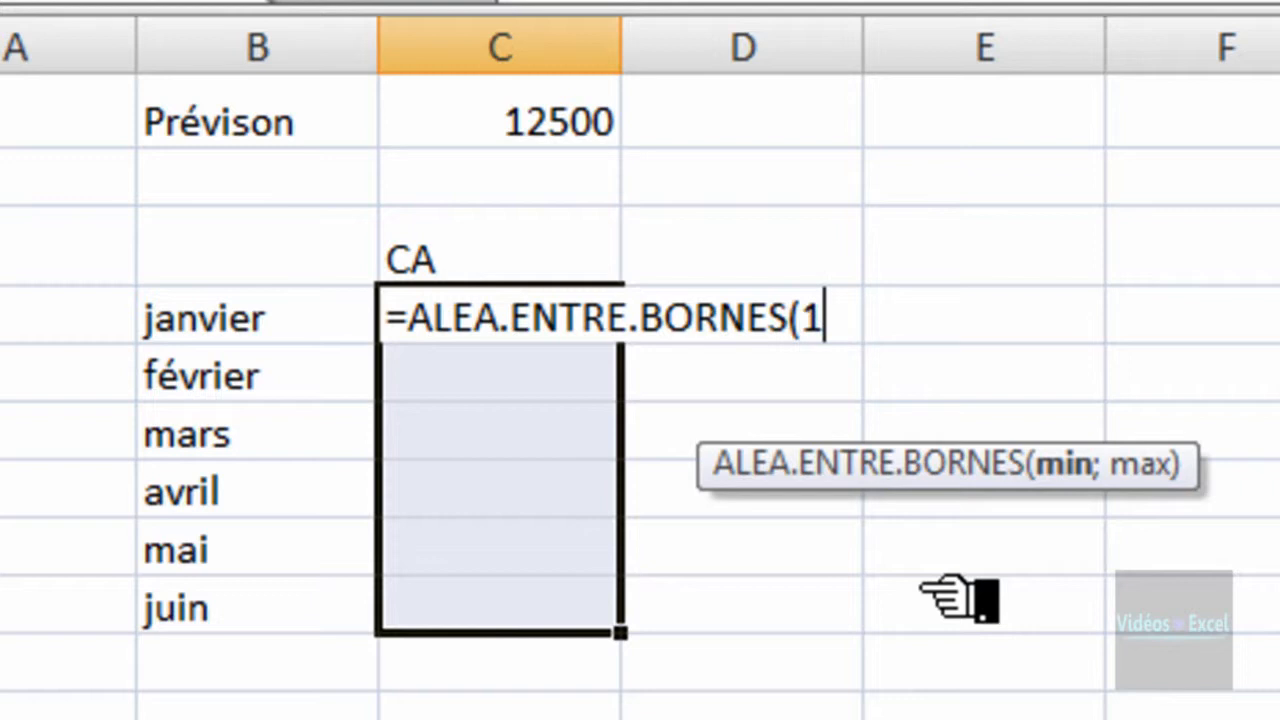
type("000;")
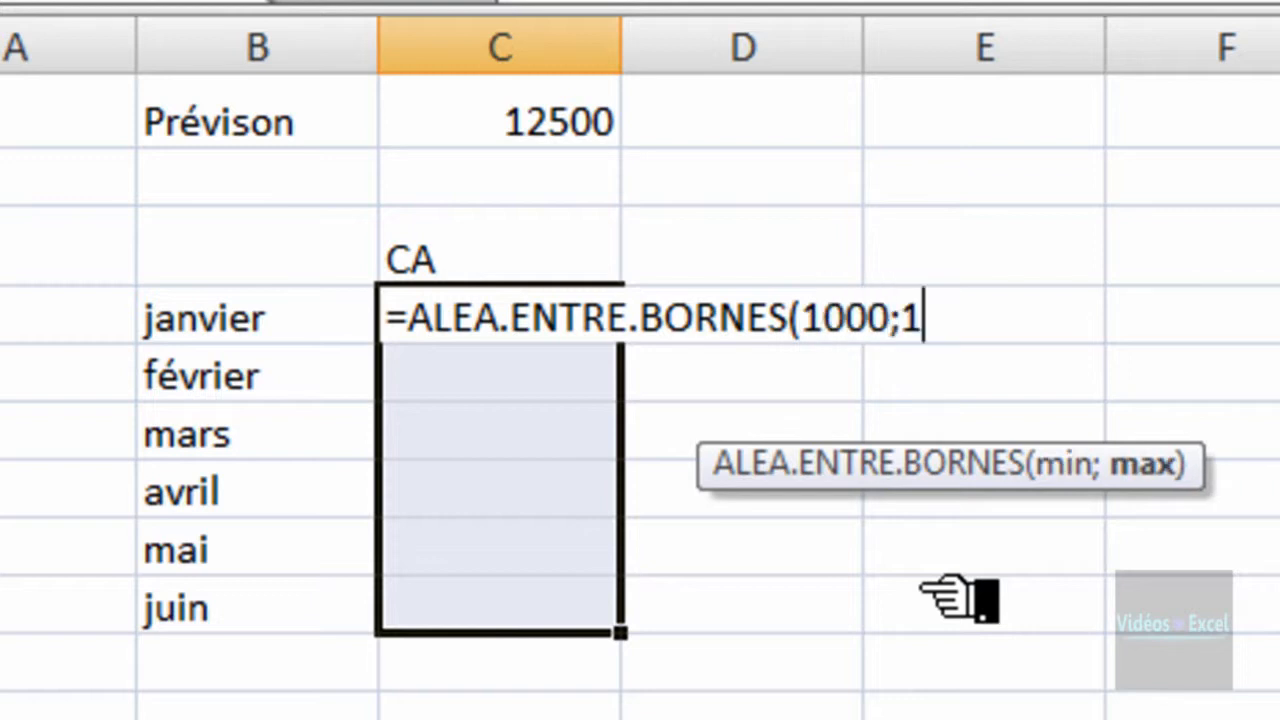
type("10000")
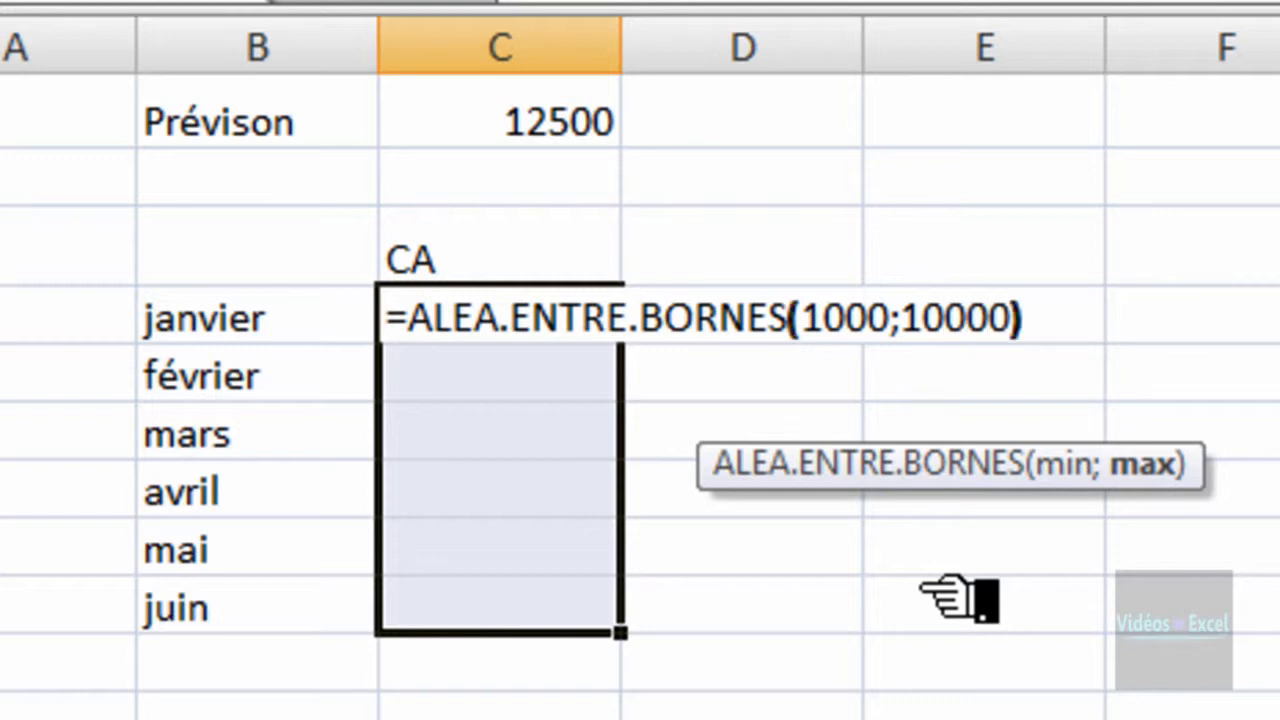
type(")")
key("ctrl+Return")
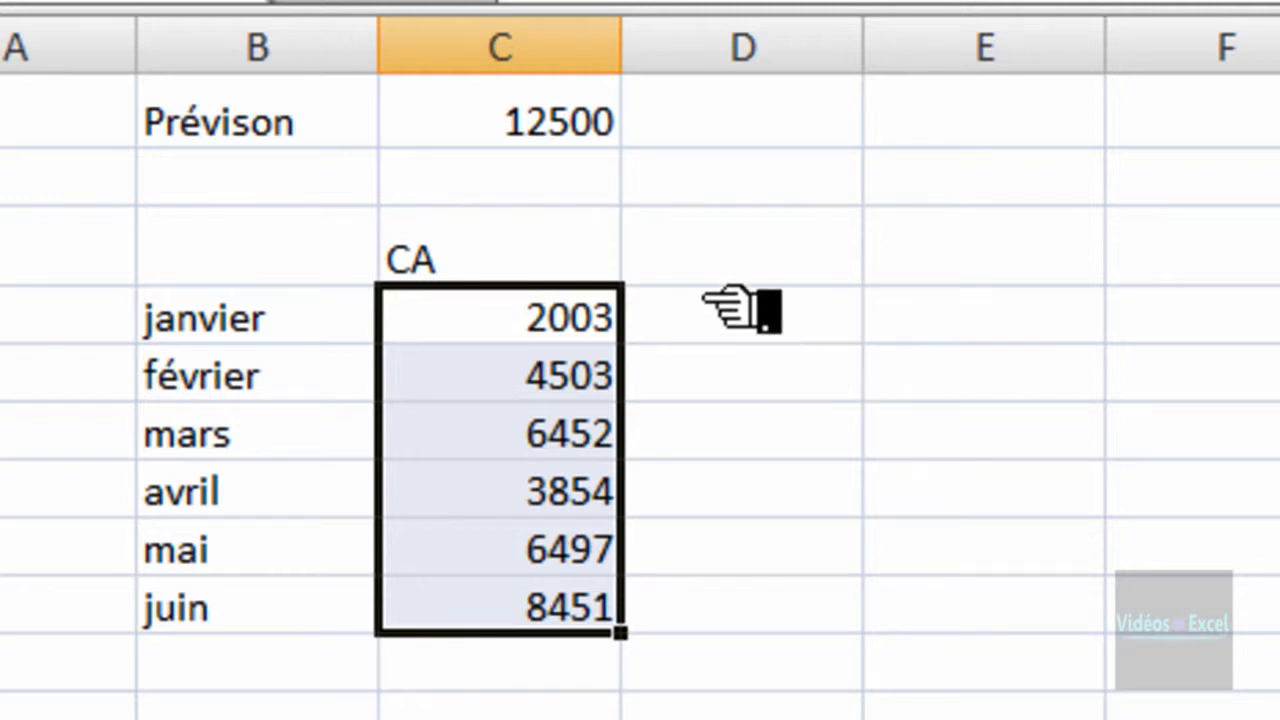
- Replace the random-number formulas in C4:C9 with their values only, in the same cells
left_click(712, 262)
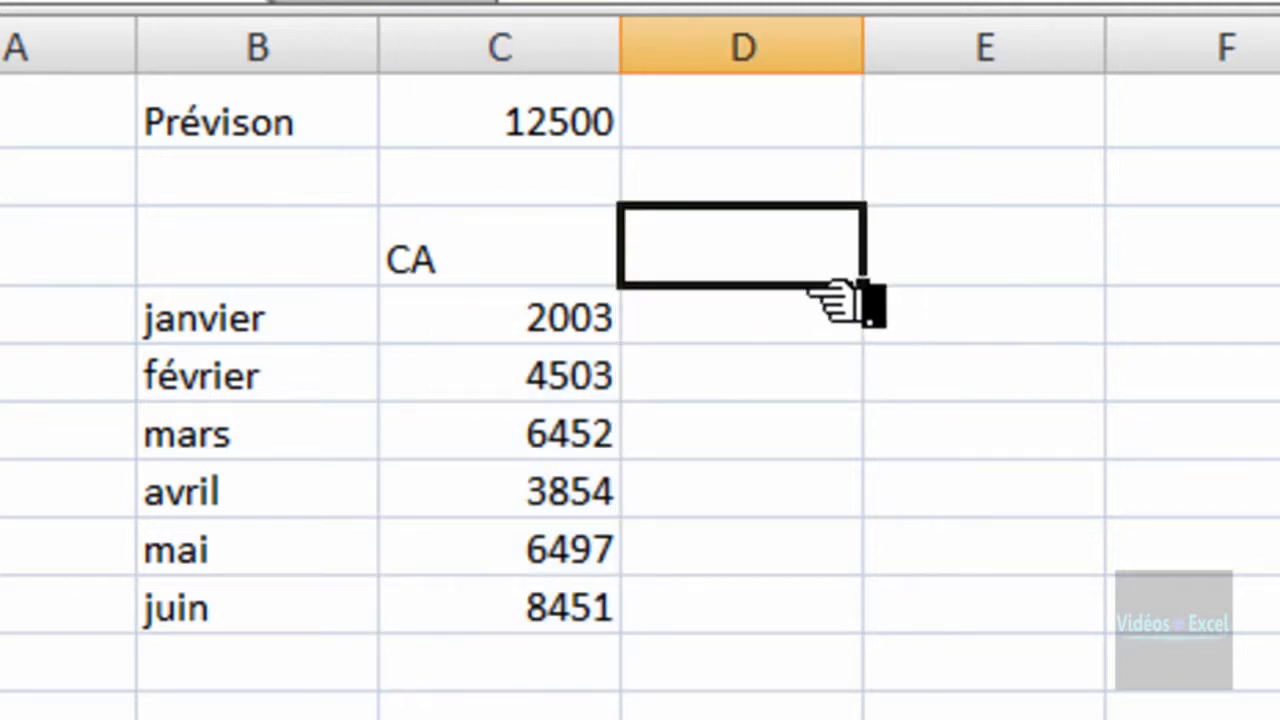
left_click_drag(543, 337, 549, 586)
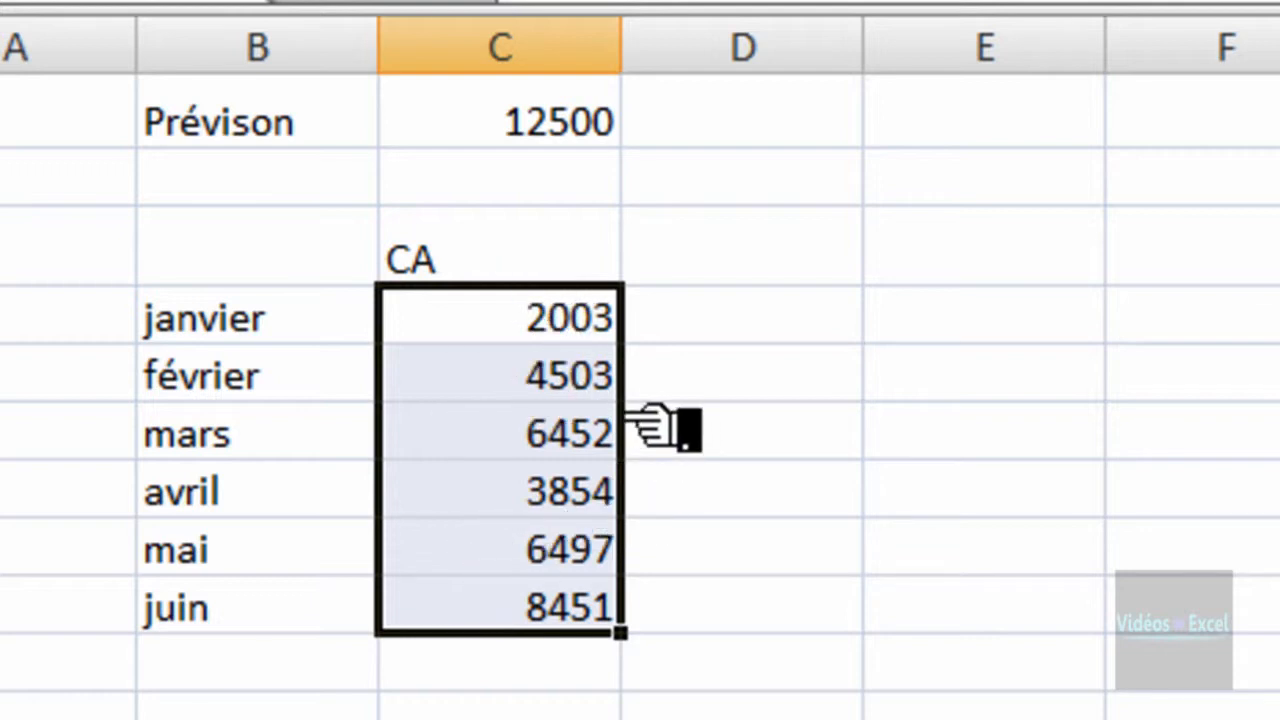
mouse_move(626, 418)
left_mouse_down()
mouse_move(692, 420)
mouse_move(611, 410)
left_mouse_up()
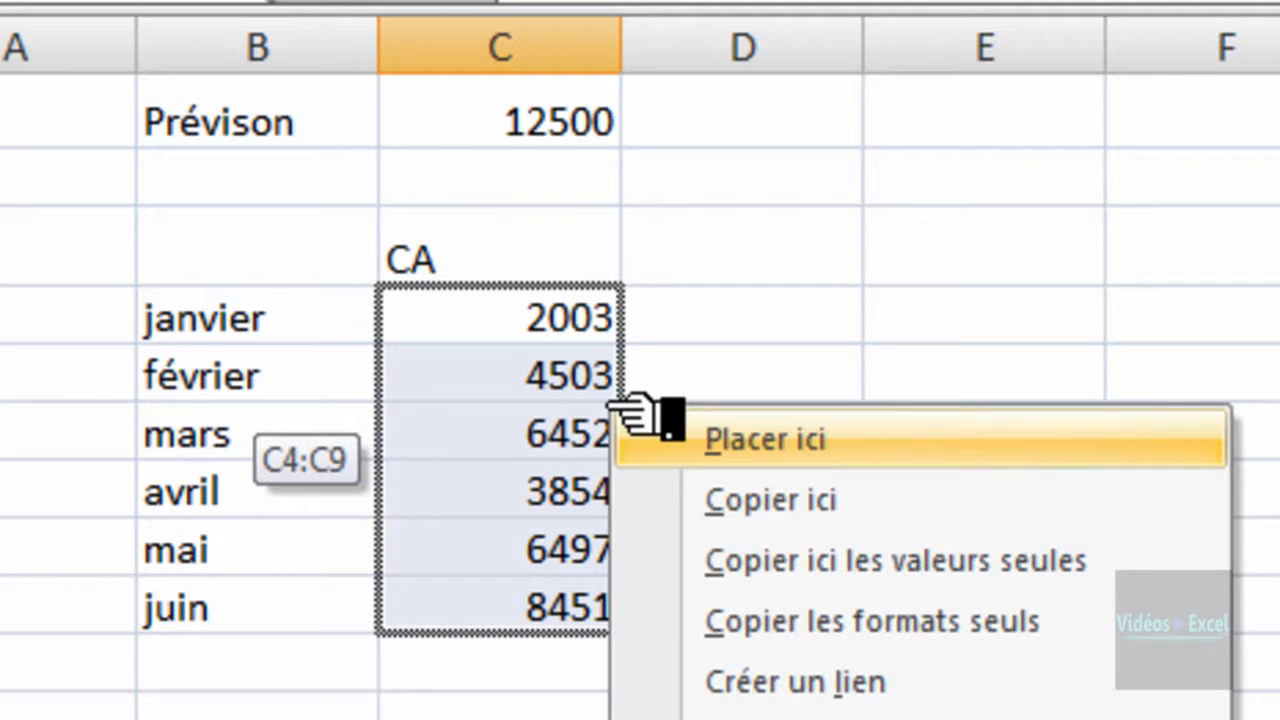
left_click(1146, 576)
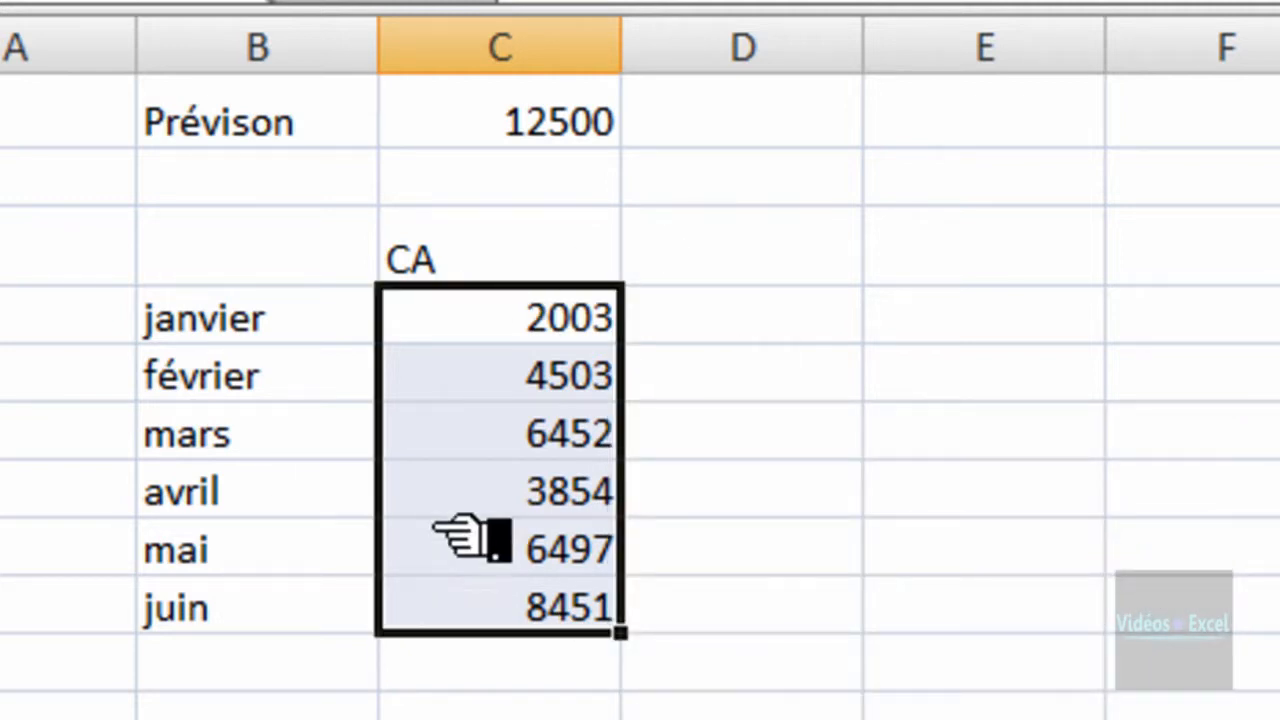
left_click(500, 490)
left_click(541, 376)
left_click(520, 318)
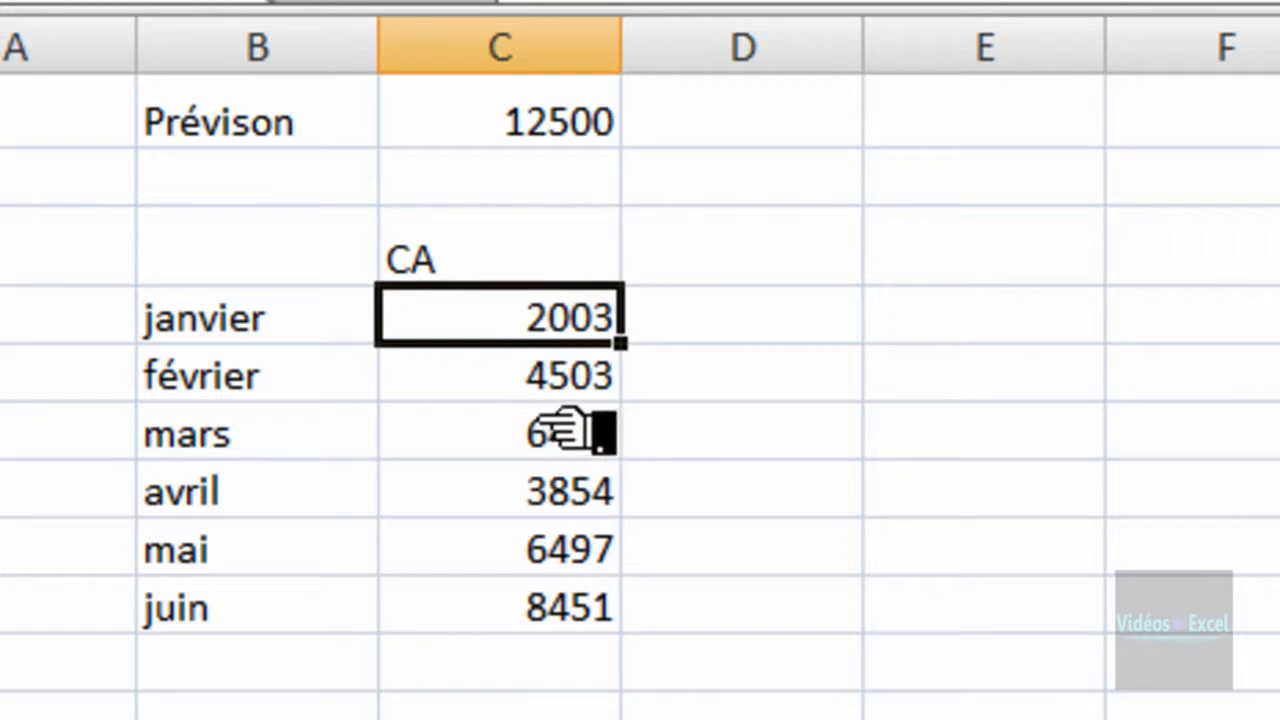
- Enter the column header Données A in cell D3
left_click(795, 266)
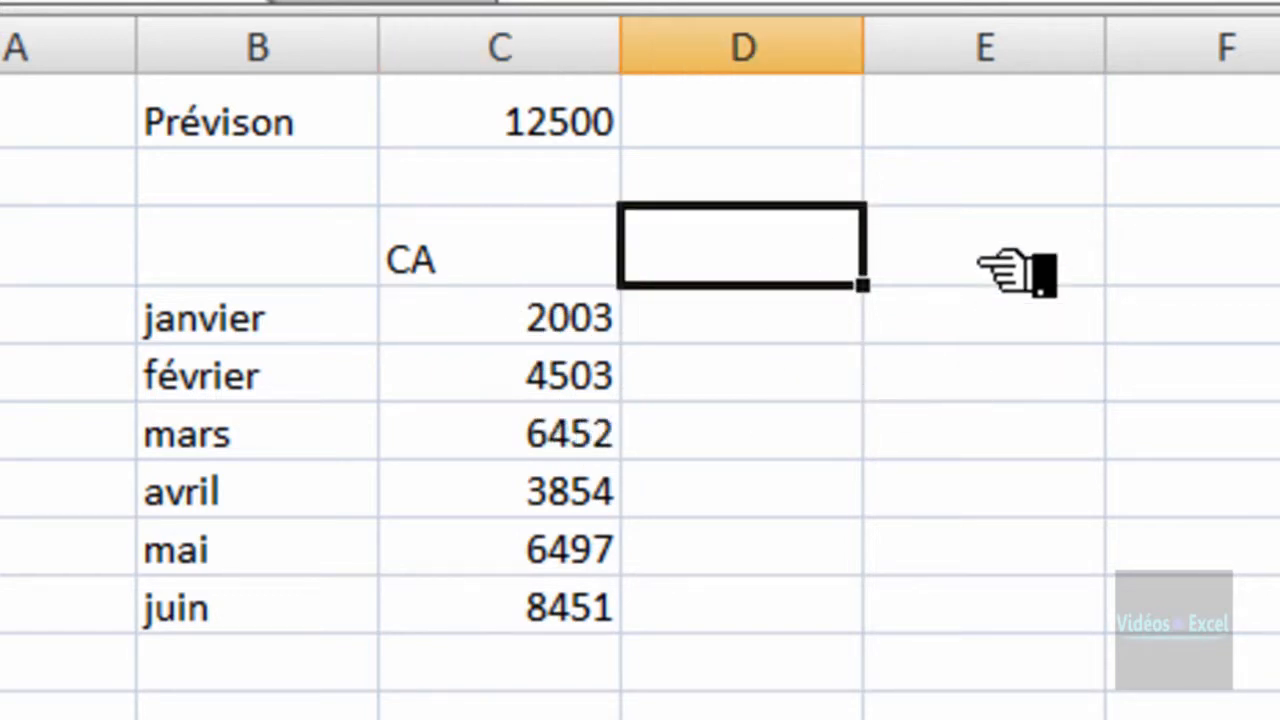
left_click(1014, 271)
left_click(808, 266)
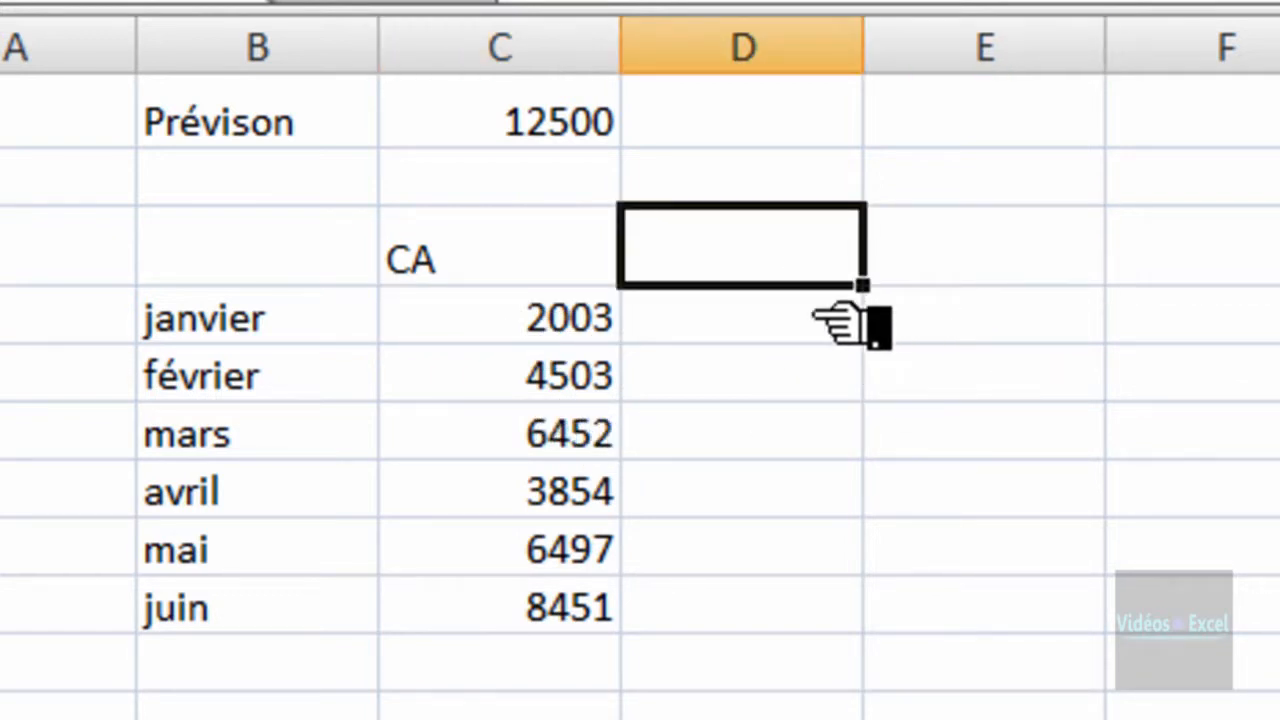
type("D")
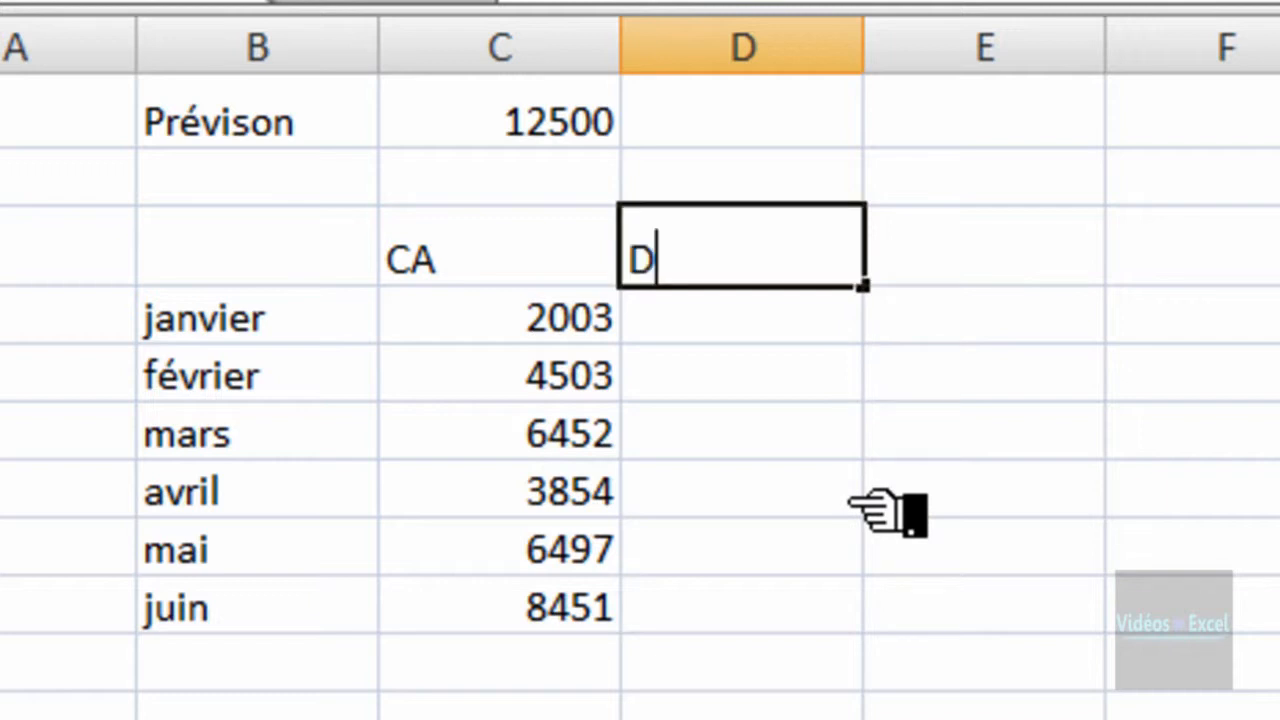
type("onnées A")
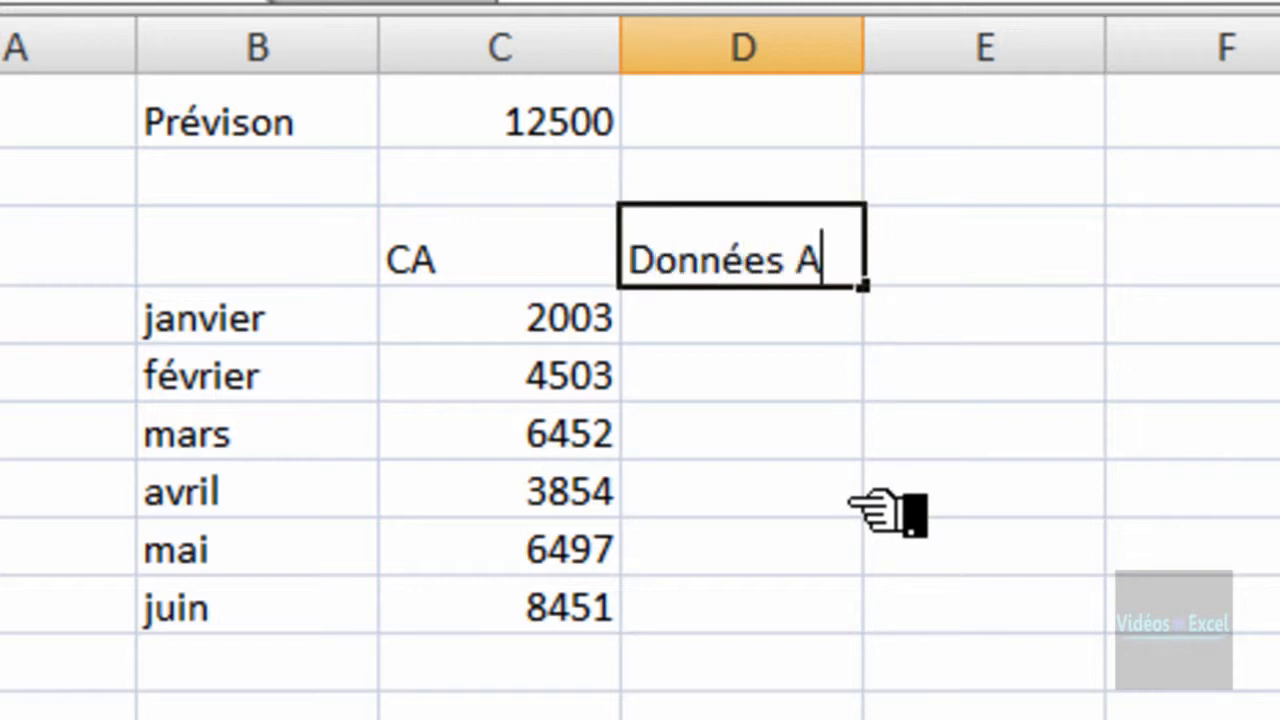
key("Tab")
- Copy the Données A header into cell E3 and change the copy to Données B
key("Left")
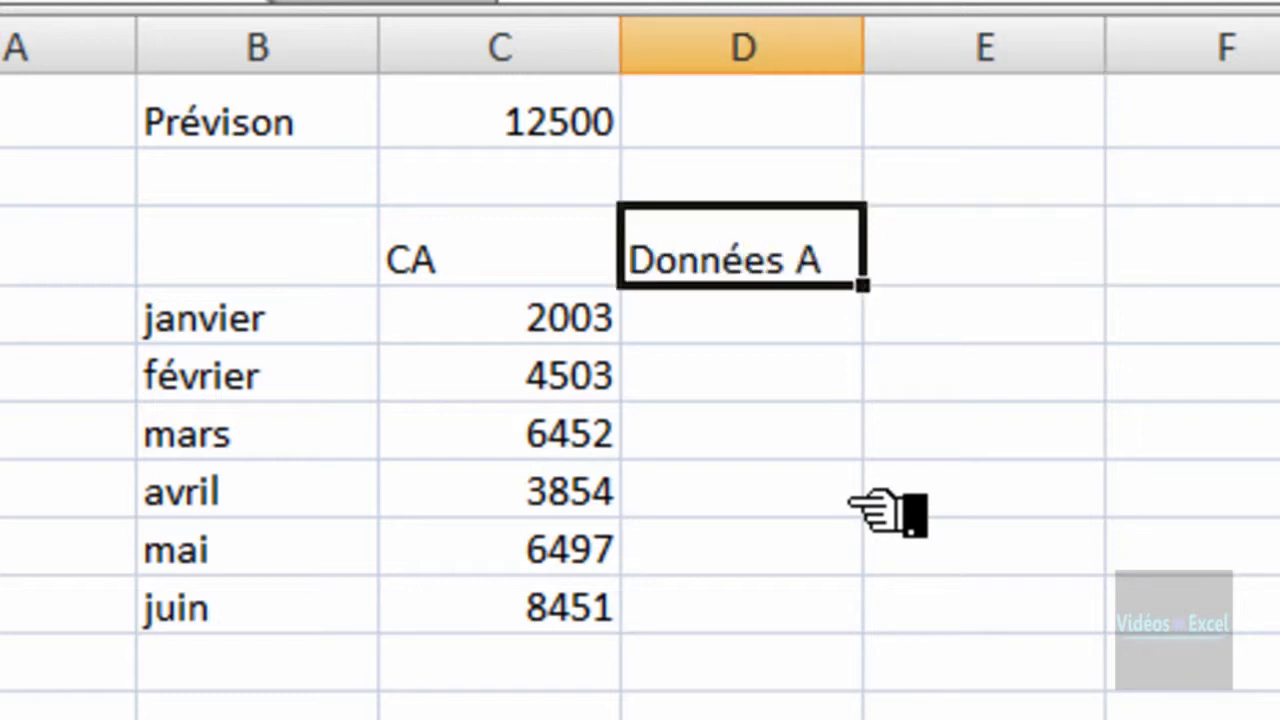
key("ctrl+c")
key("Right")
key("ctrl+v")
key("F2")
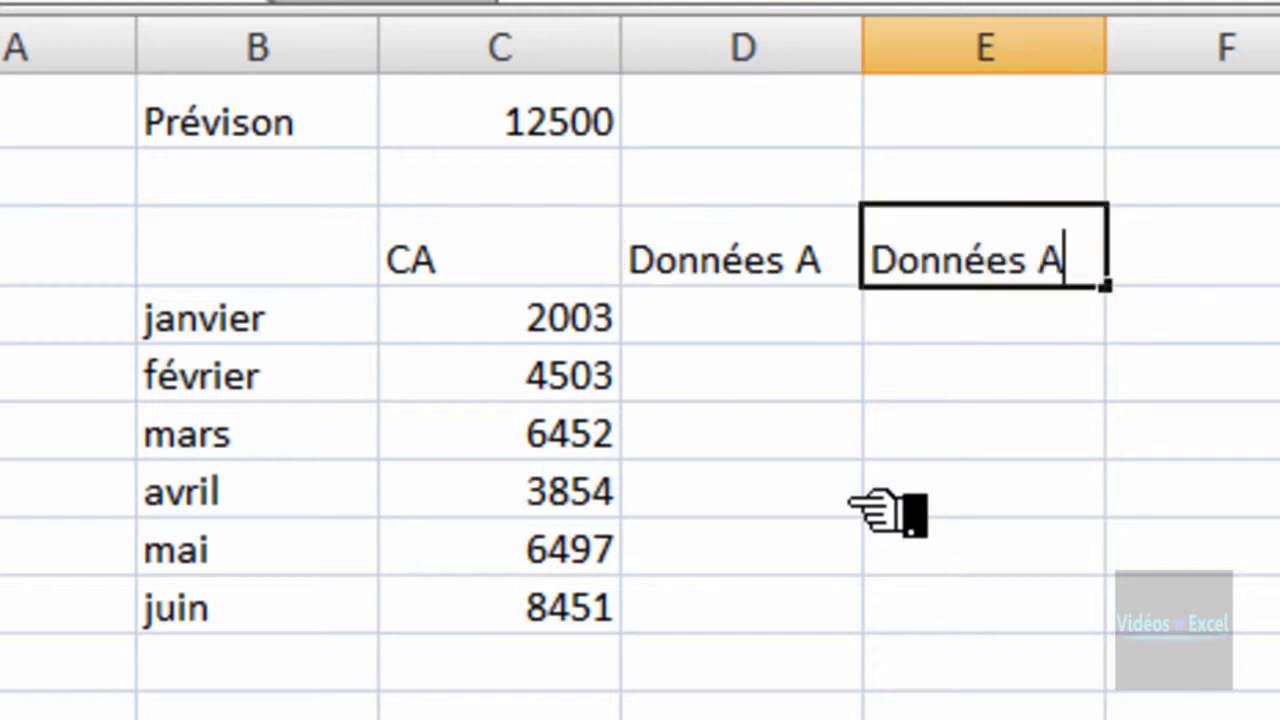
key("BackSpace")
key("Return")
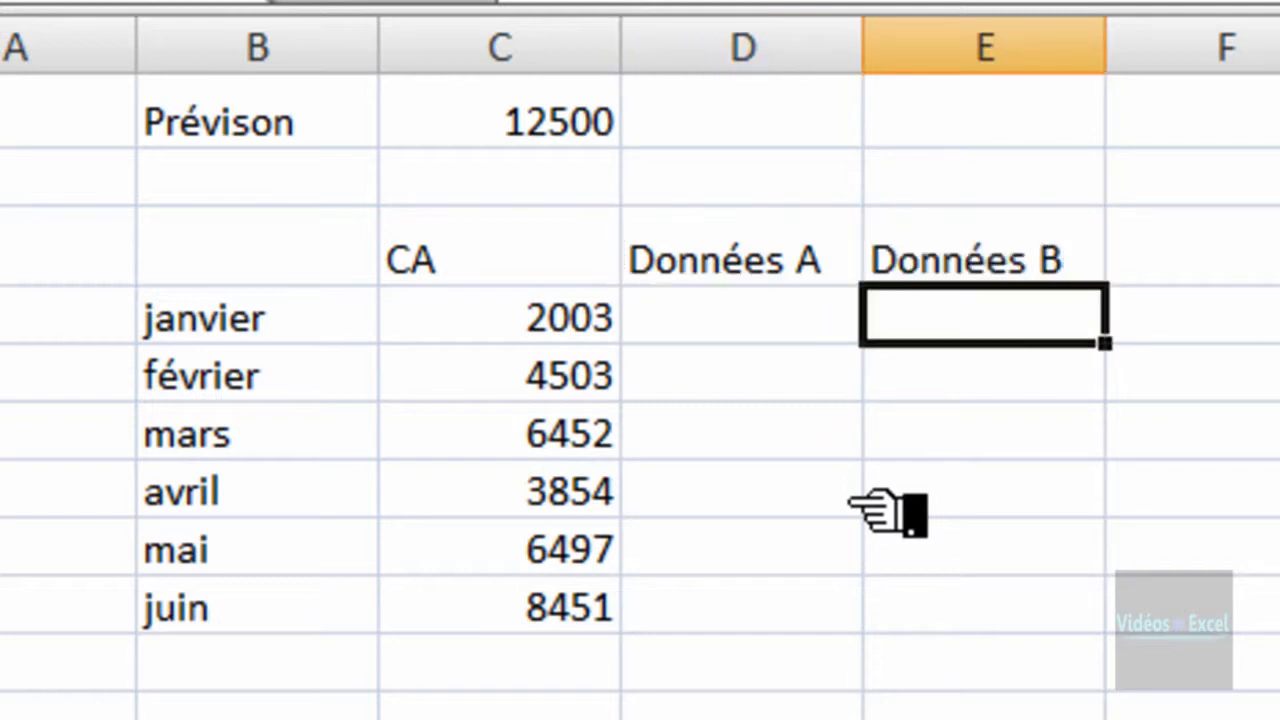
- Fill the Données A cells D4:D9 with the formula =SI(C4<$C$1;0;NA())
key("Left")
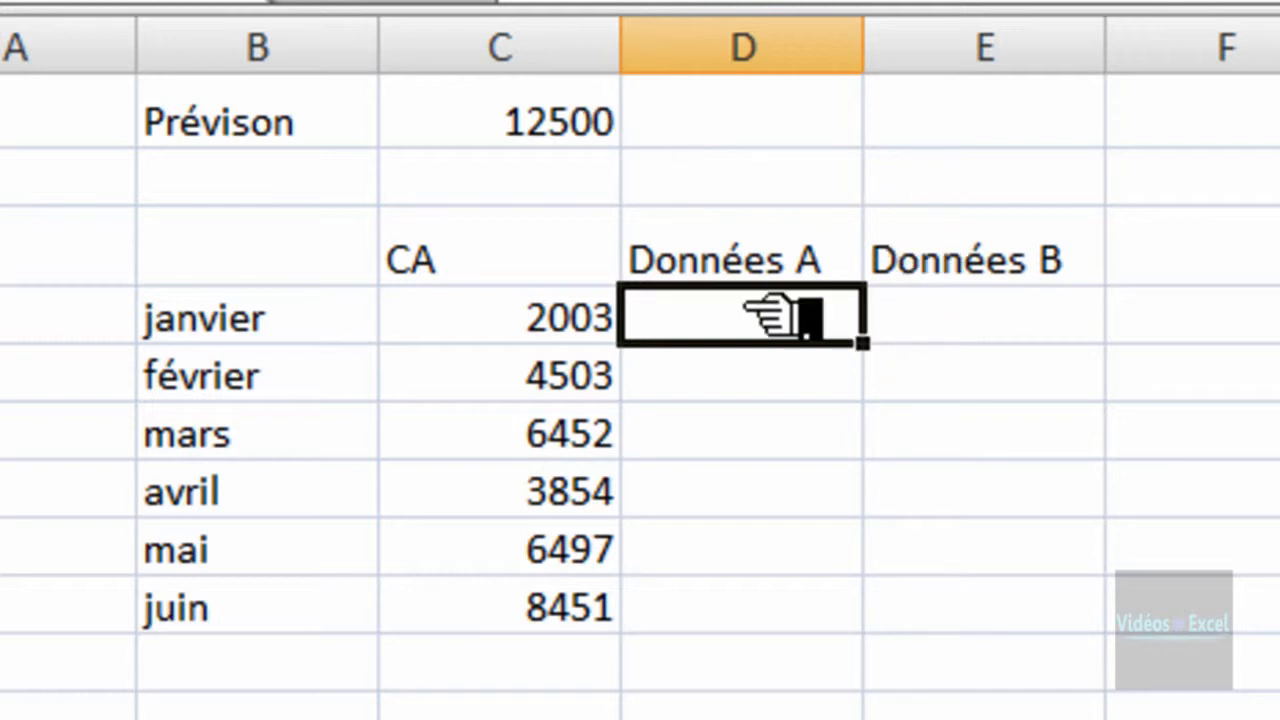
left_click_drag(771, 317, 740, 592)
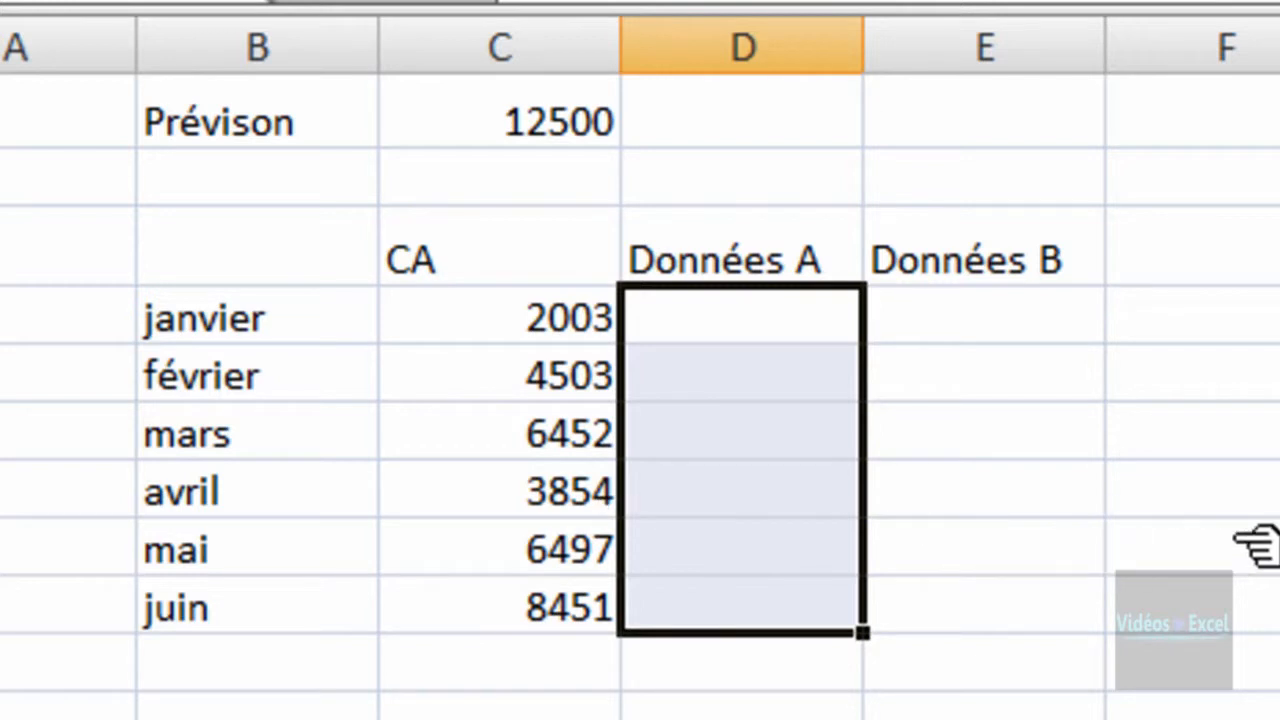
type("=")
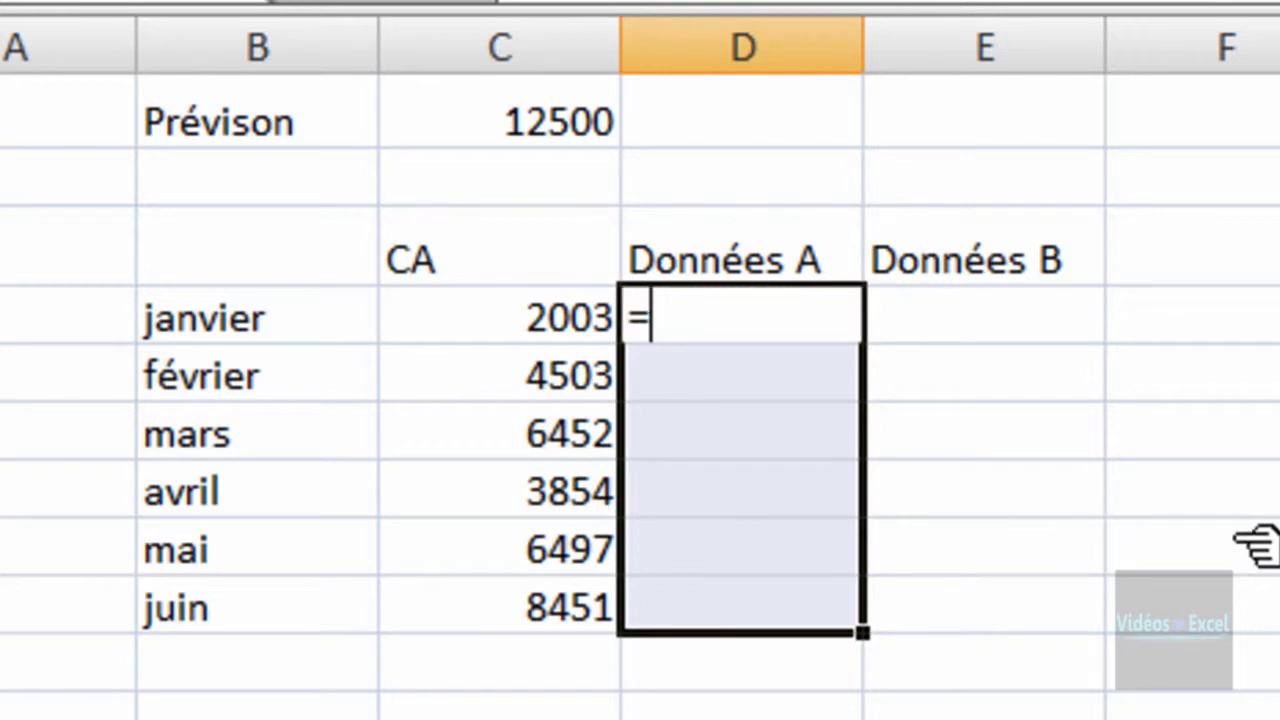
type("si")
key("Tab")
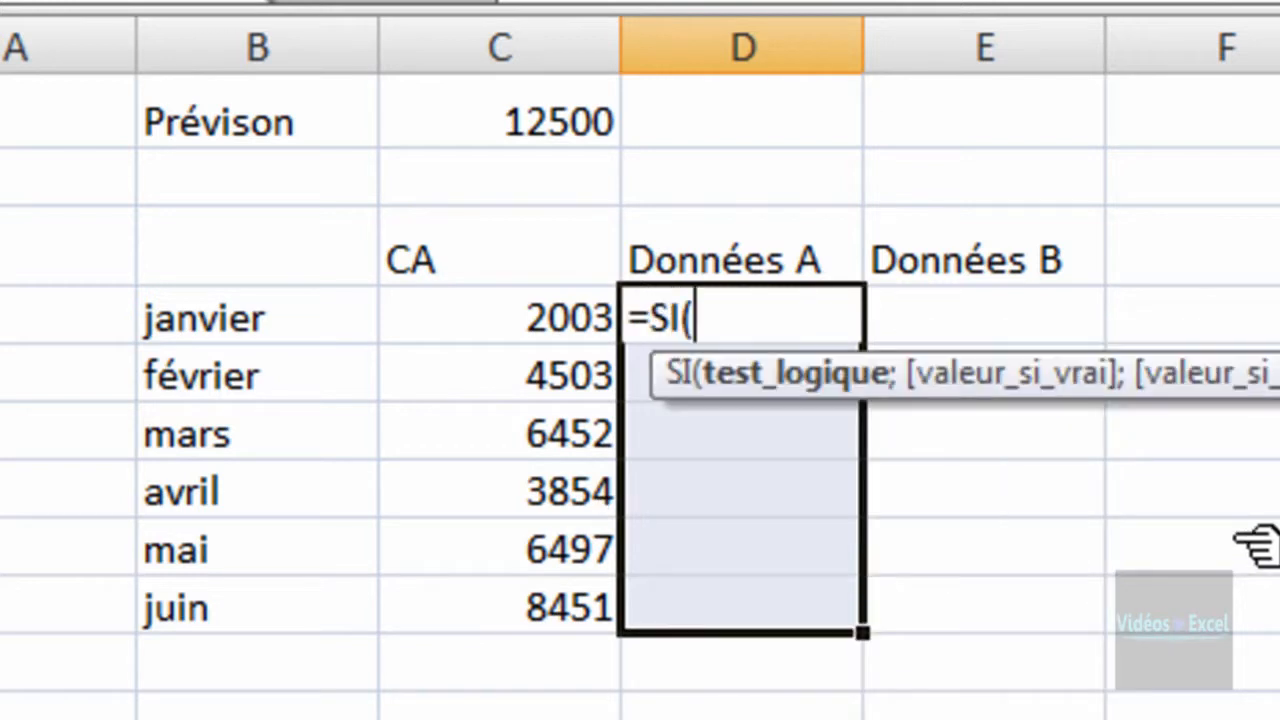
left_click(606, 328)
type("<")
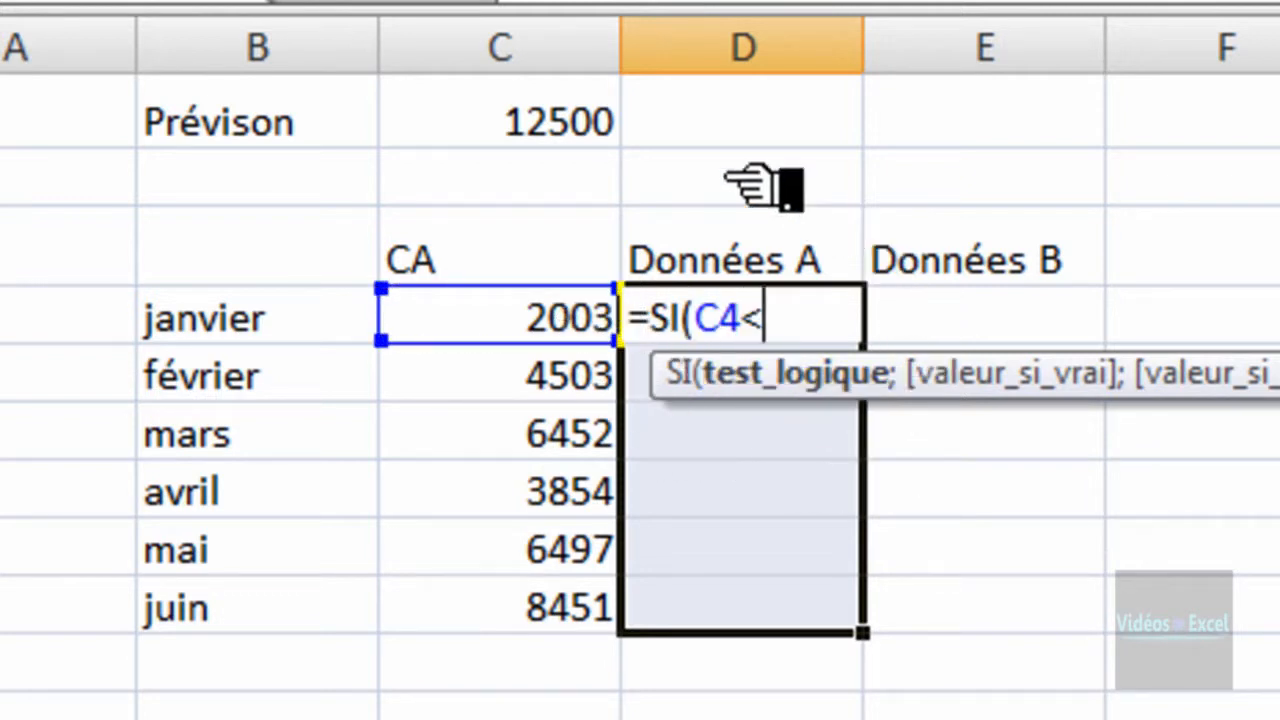
left_click(578, 125)
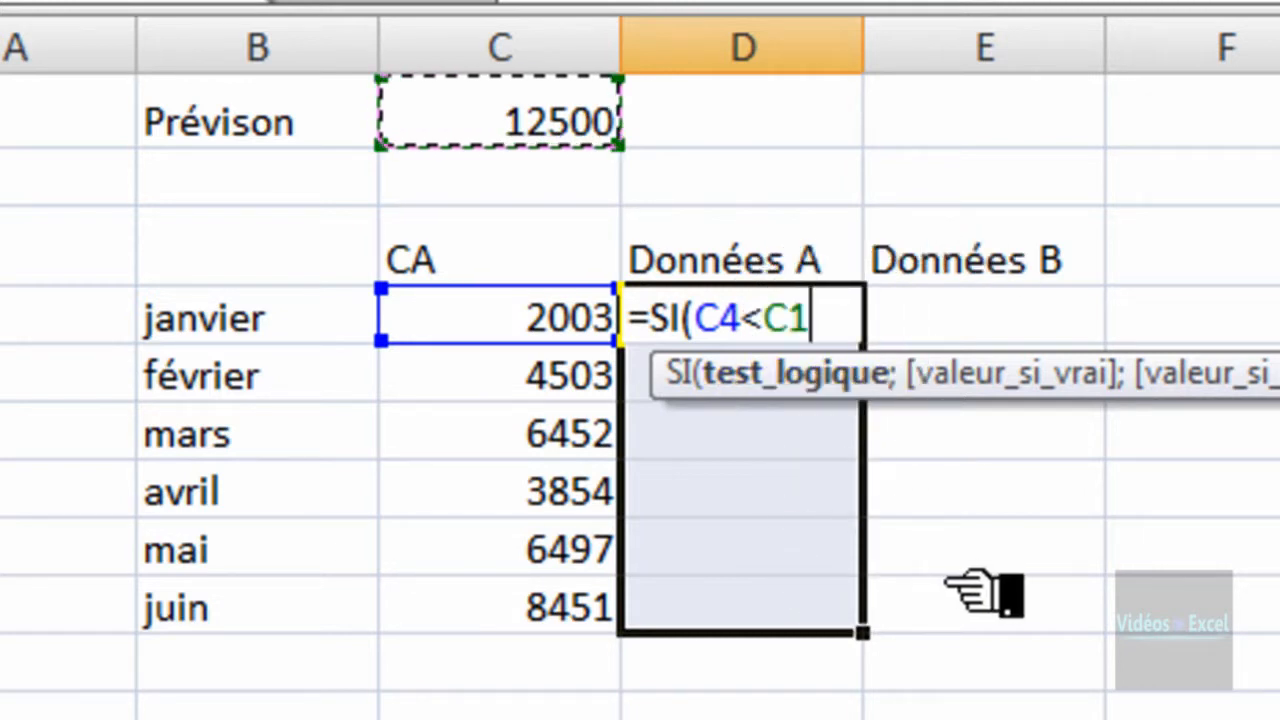
key("F4")
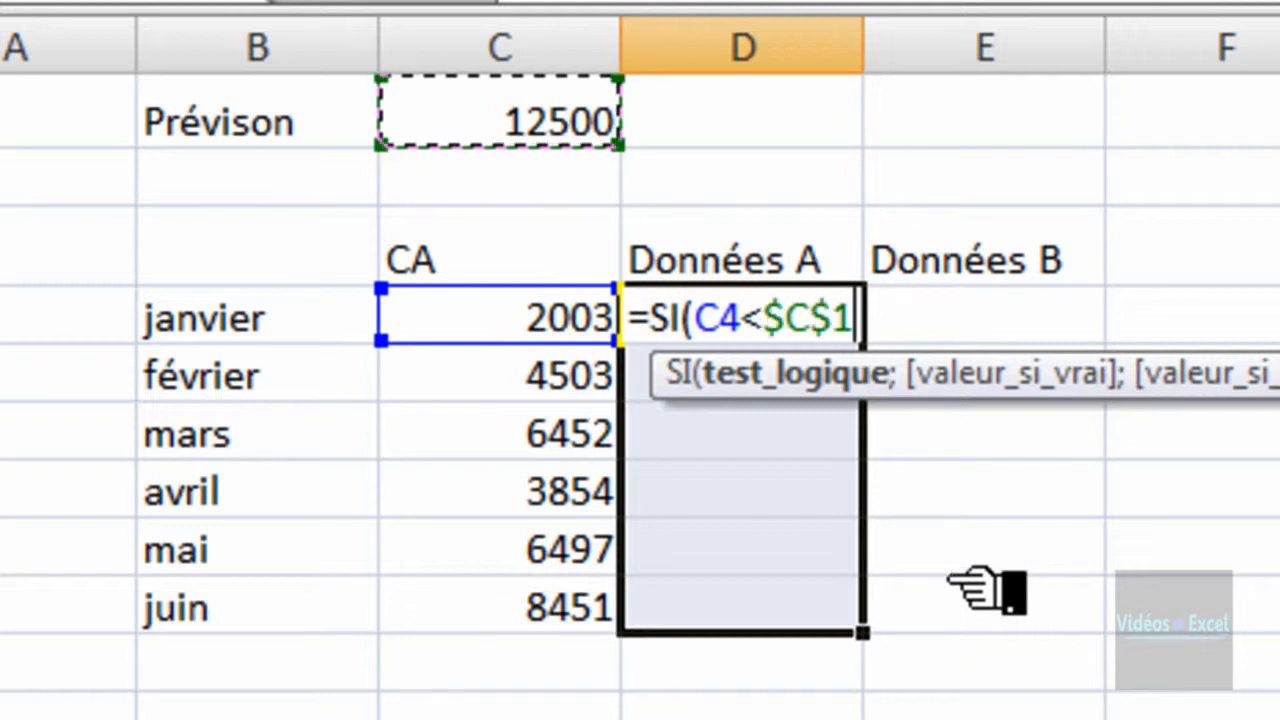
type(";")
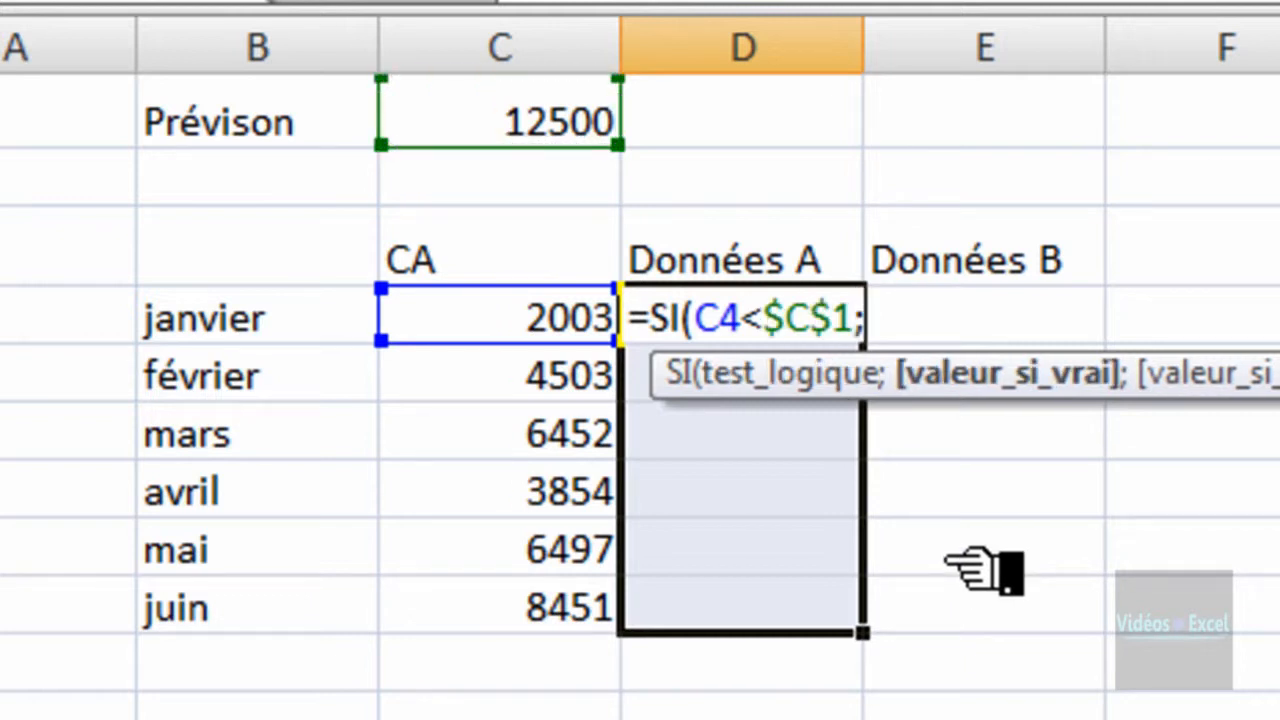
type("0")
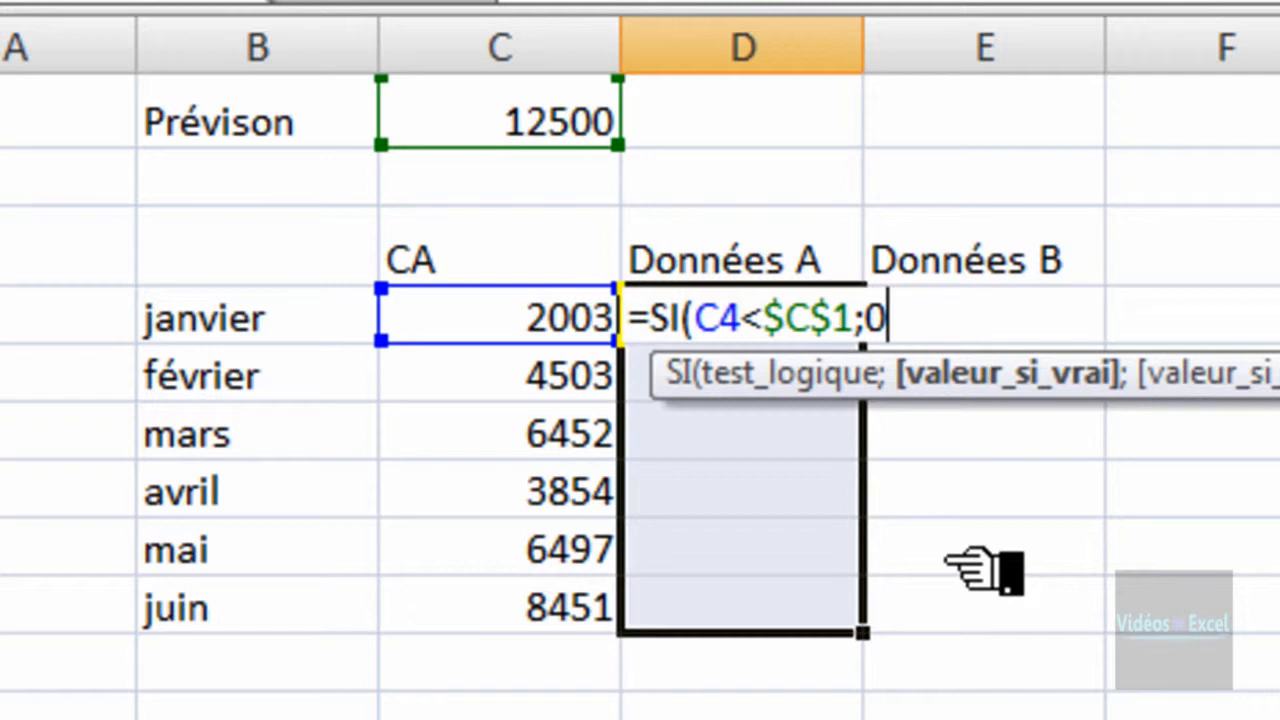
type(";")
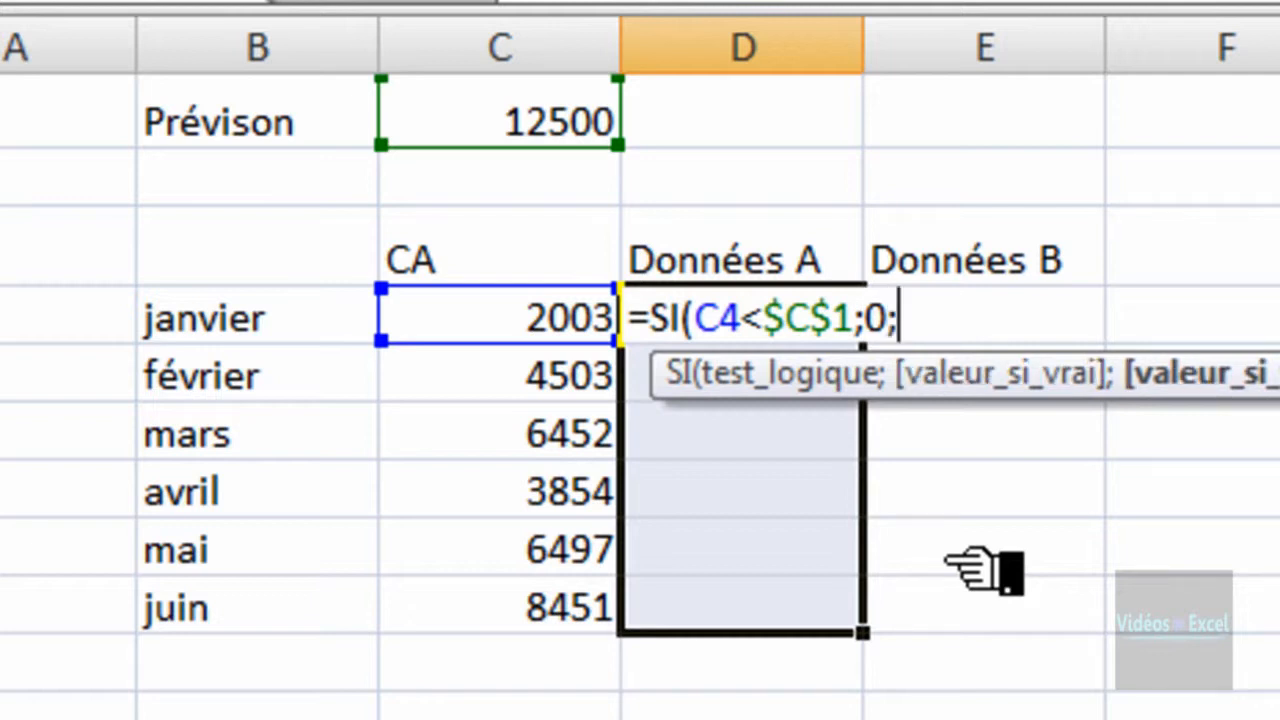
type("na")
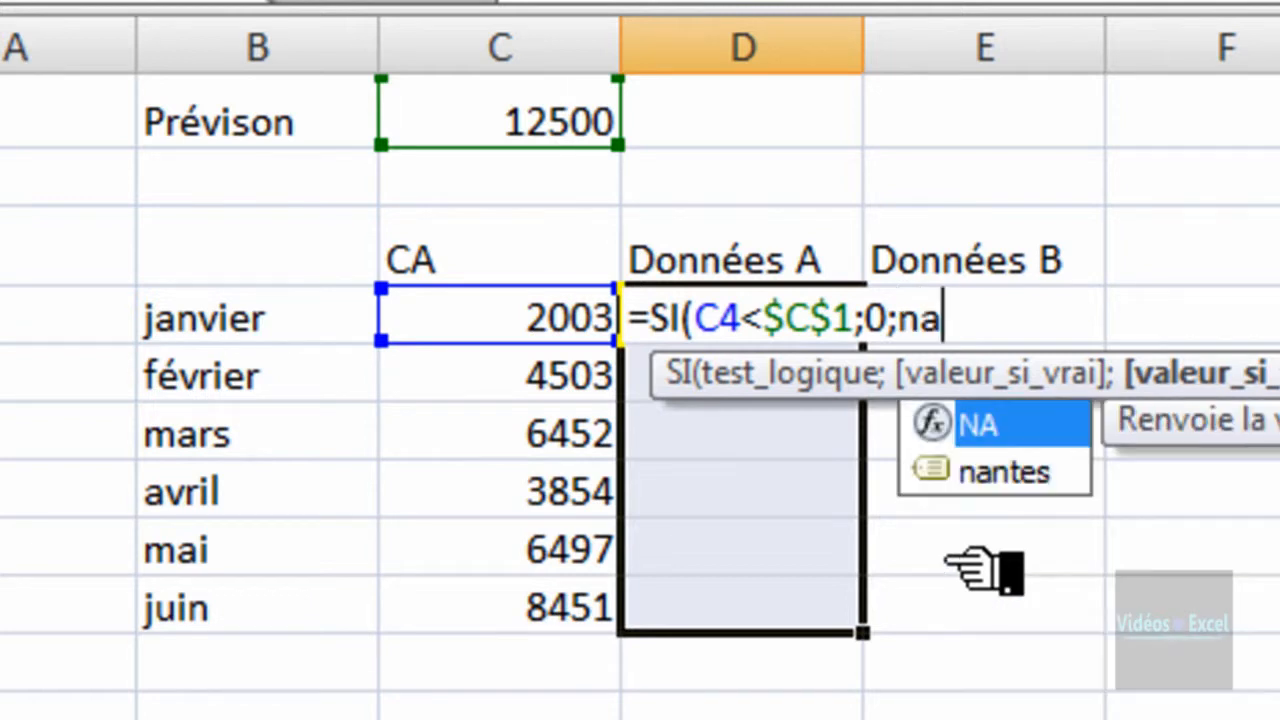
key("Tab")
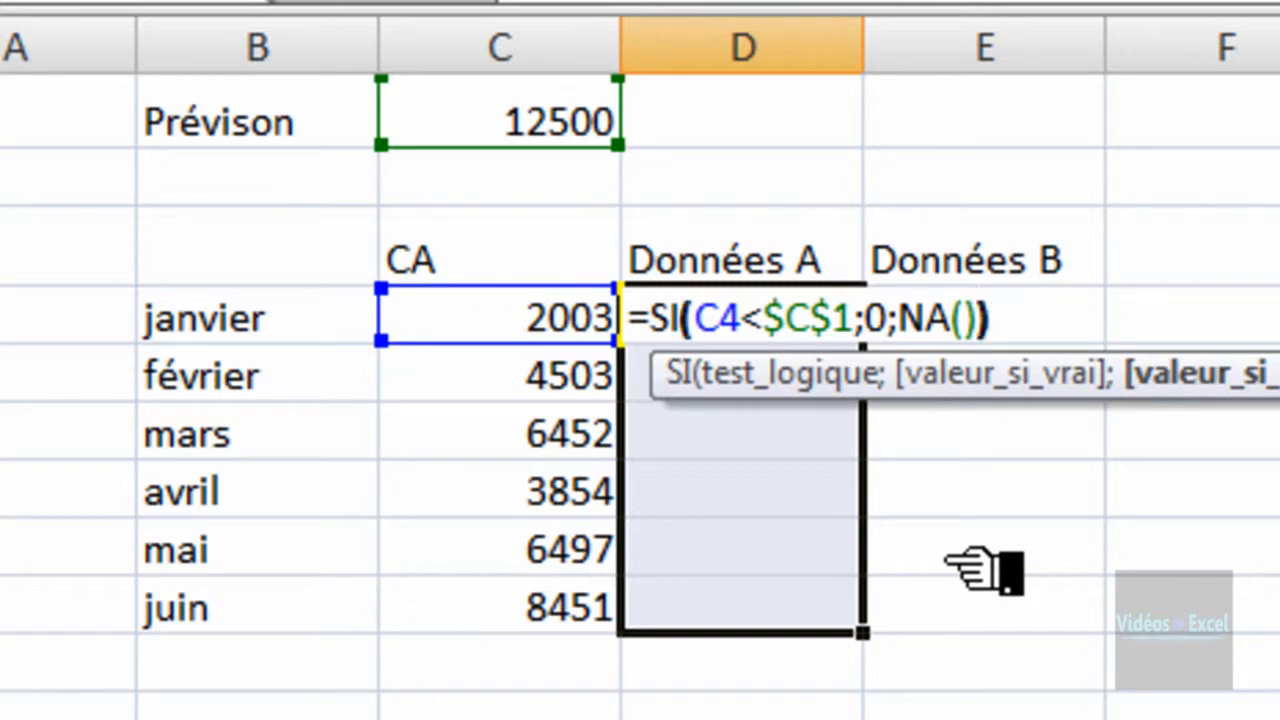
key("ctrl+Return")
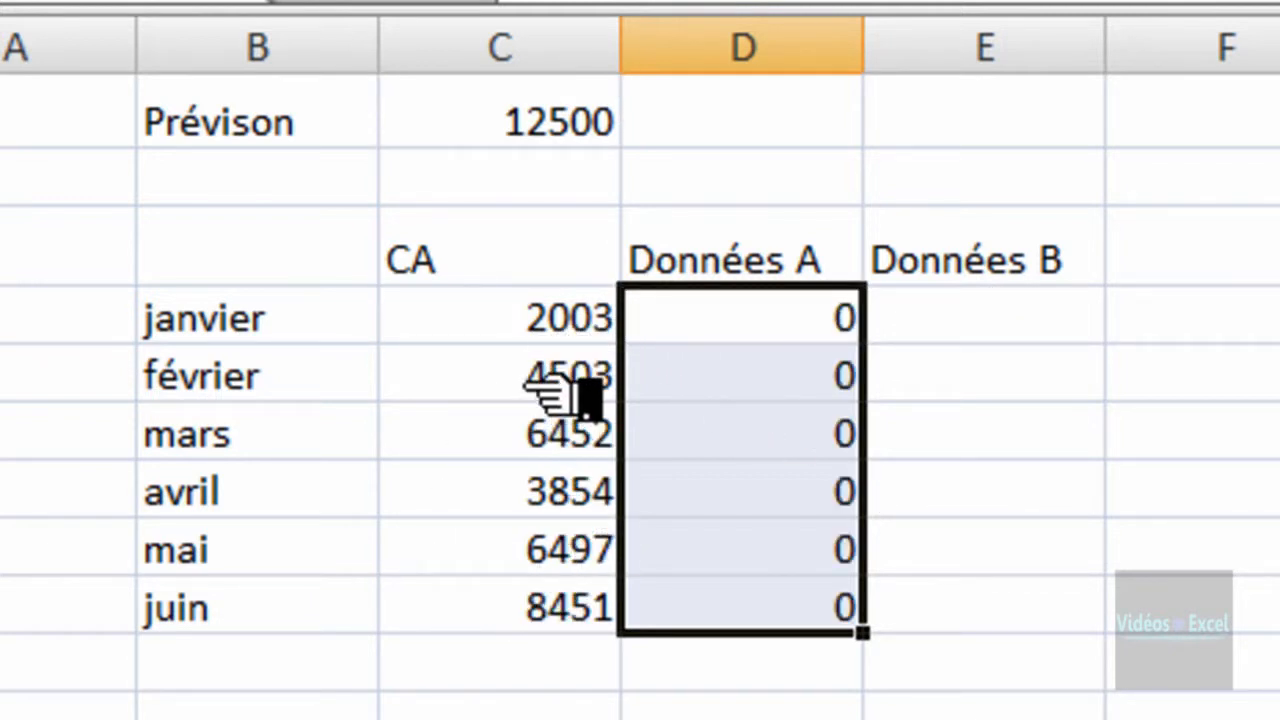
left_click(522, 138)
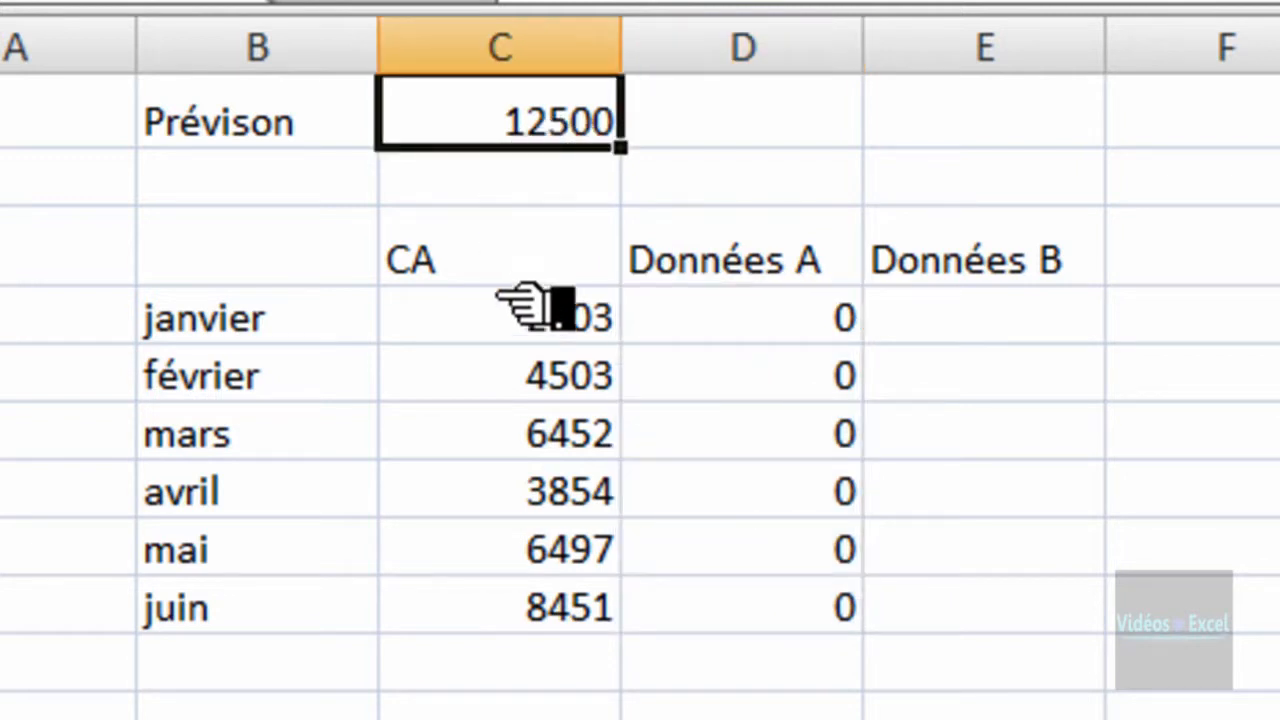
left_click(505, 560)
left_click(492, 332)
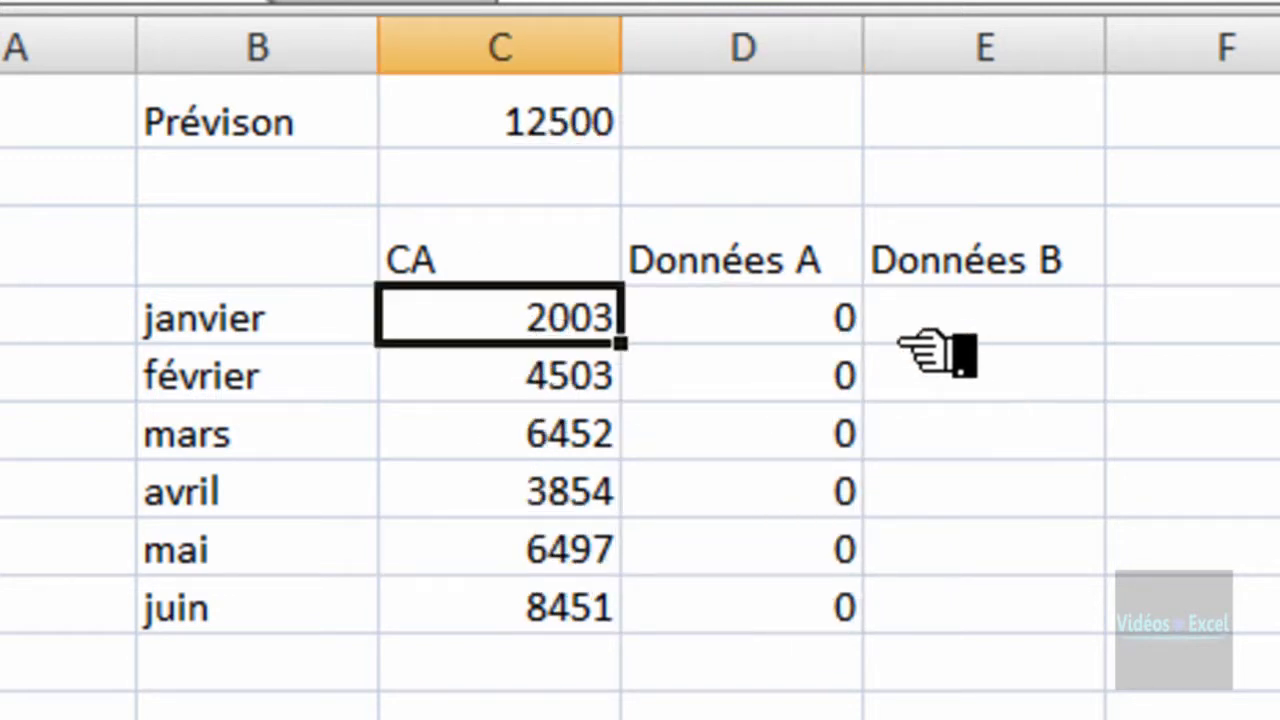
left_click_drag(972, 322, 970, 602)
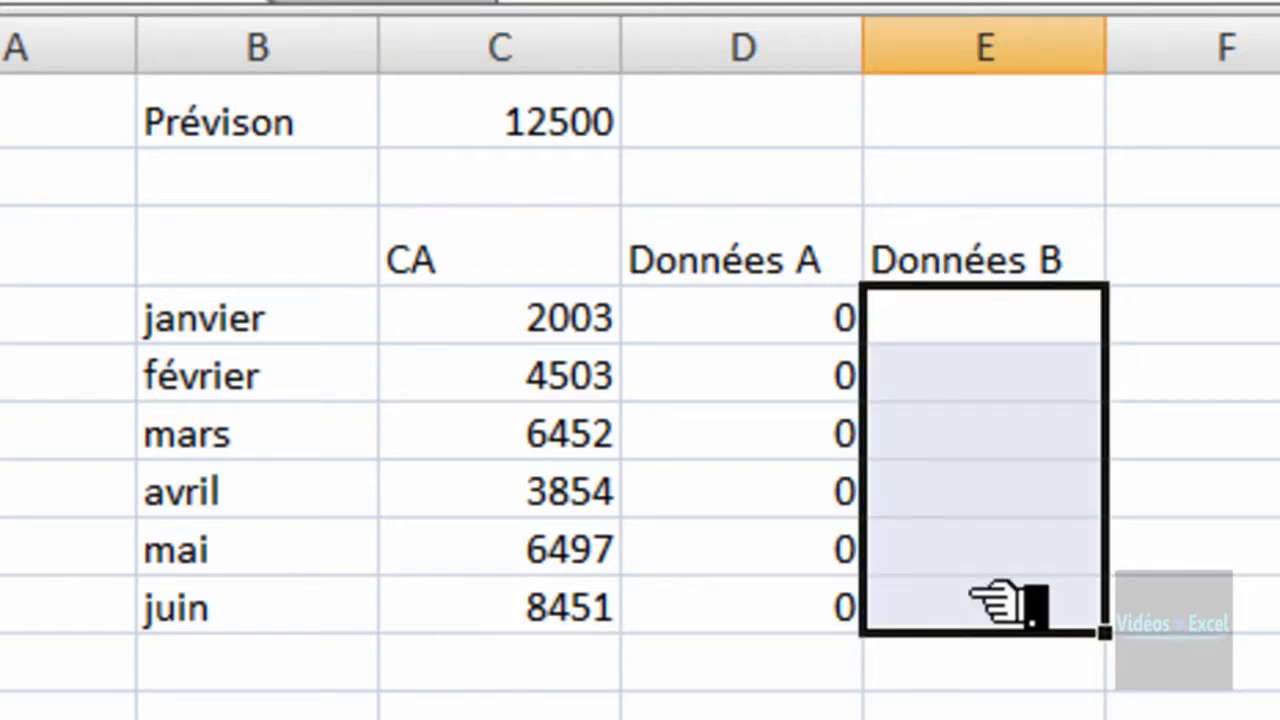
- Copy the janvier formula of Données A from D4 into E4 under Données B
left_click(800, 323)
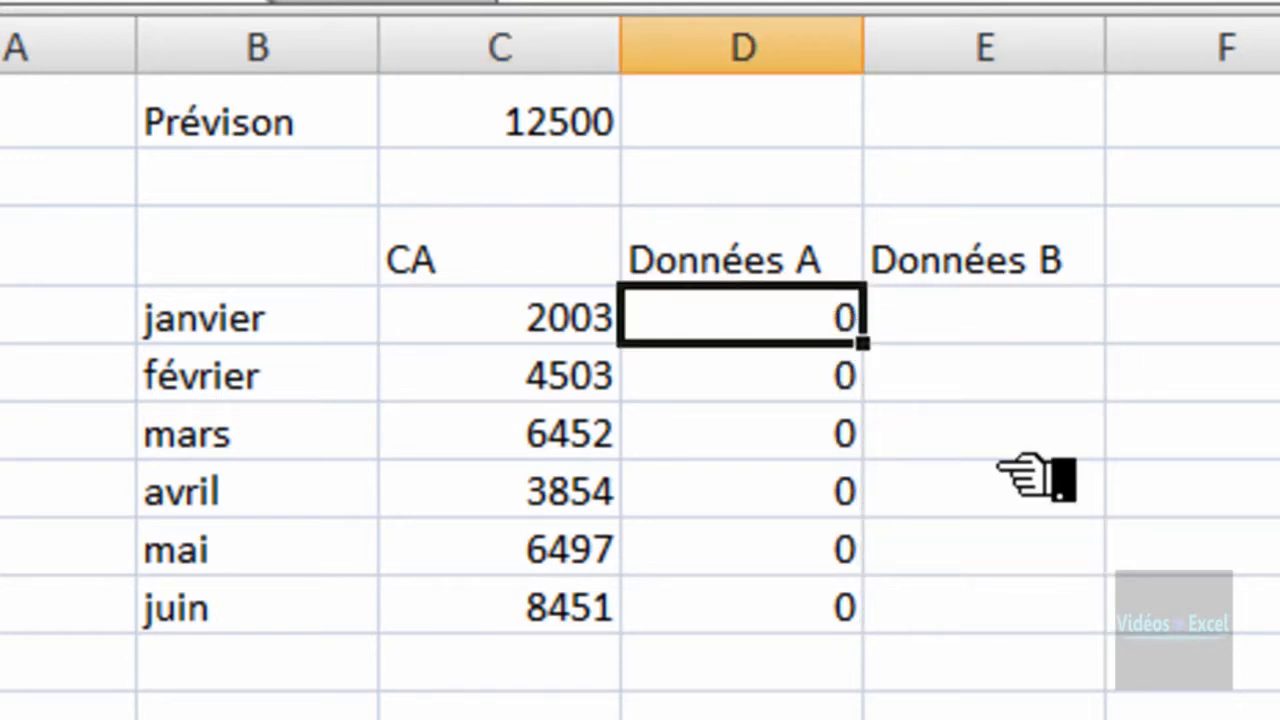
key("ctrl+c")
key("Right")
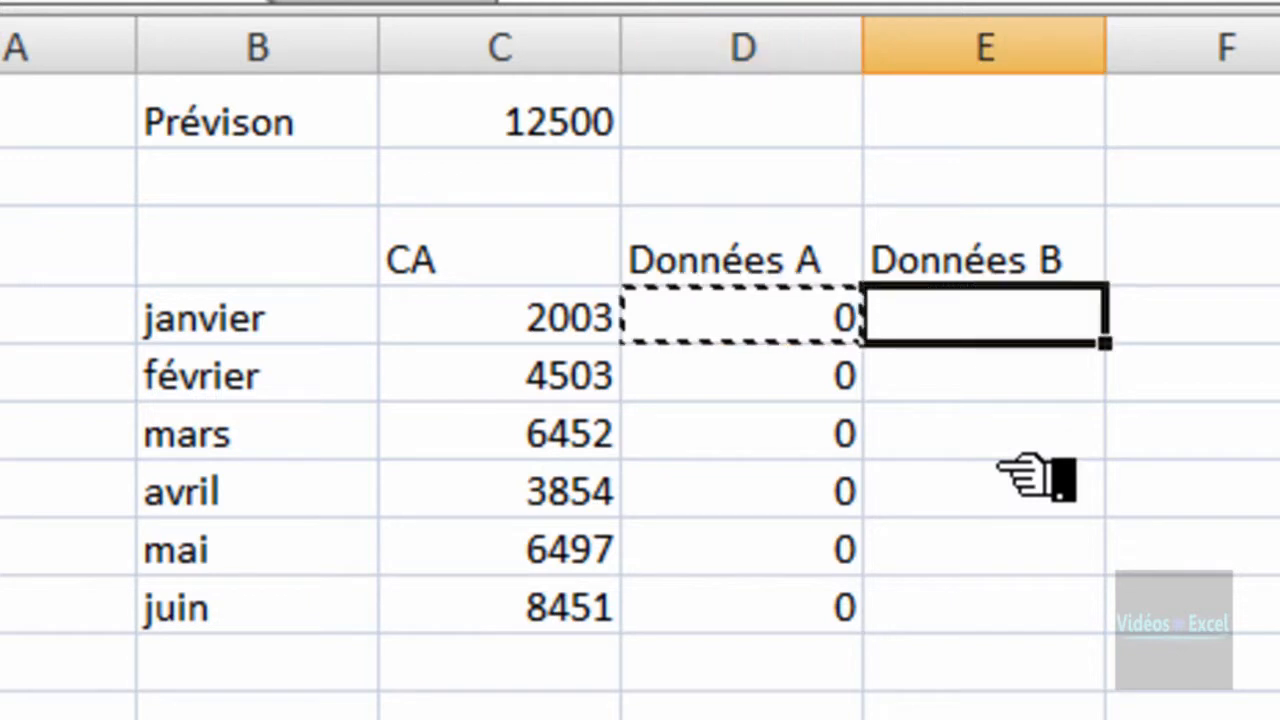
key("ctrl+v")
- Change the formula in E4 to =SI(C4>=$C$1;0;NA()) and fill it down through E9
key("F2")
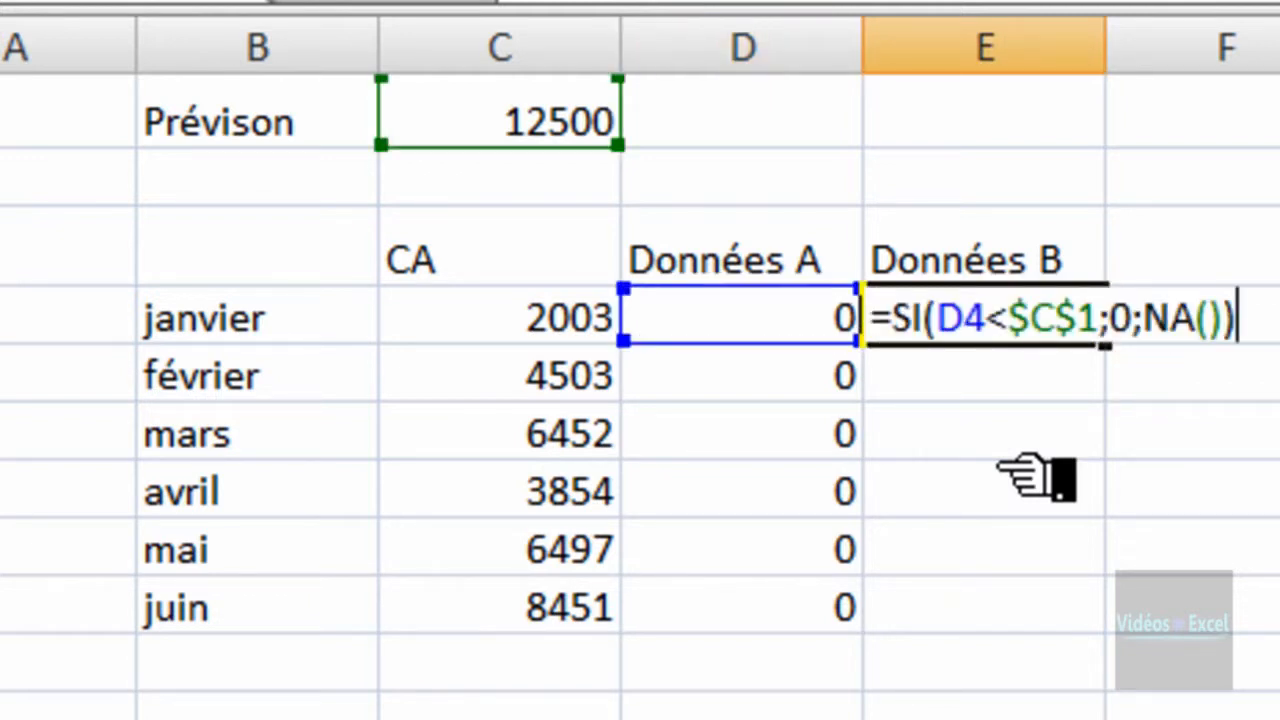
left_click(966, 320)
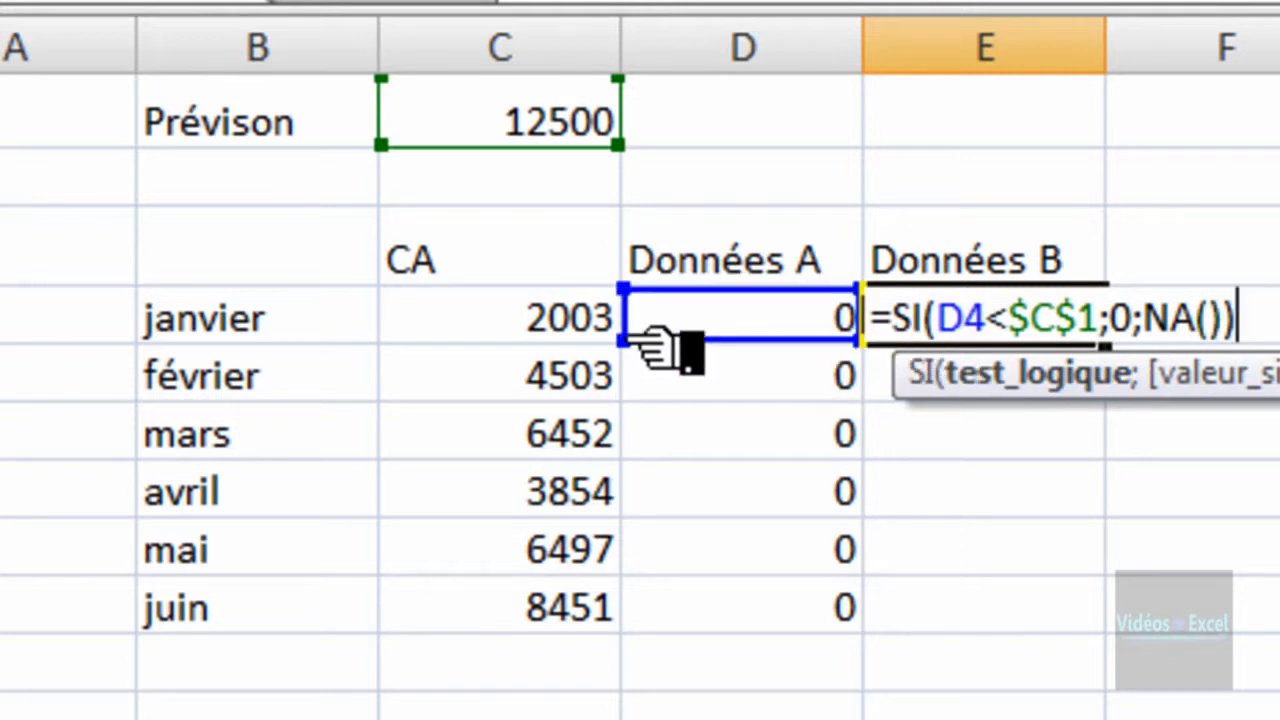
left_click_drag(737, 343, 495, 343)
left_click(1006, 320)
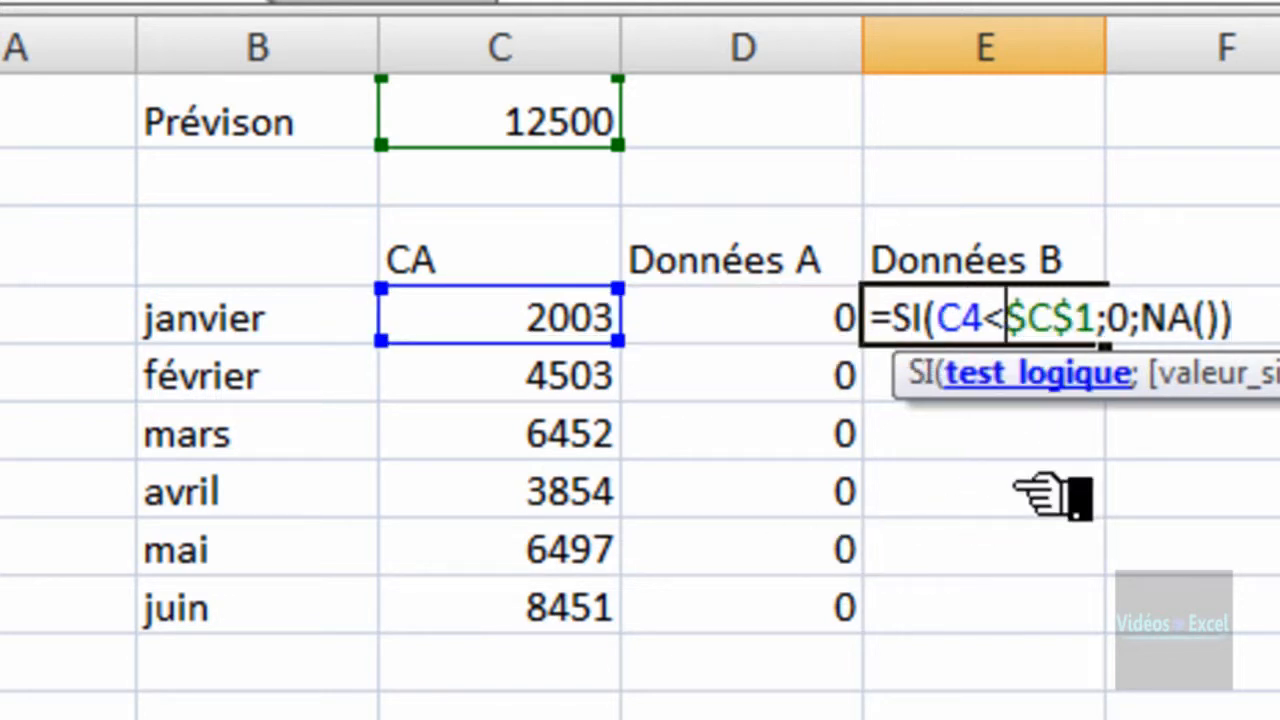
key("BackSpace")
type(">")
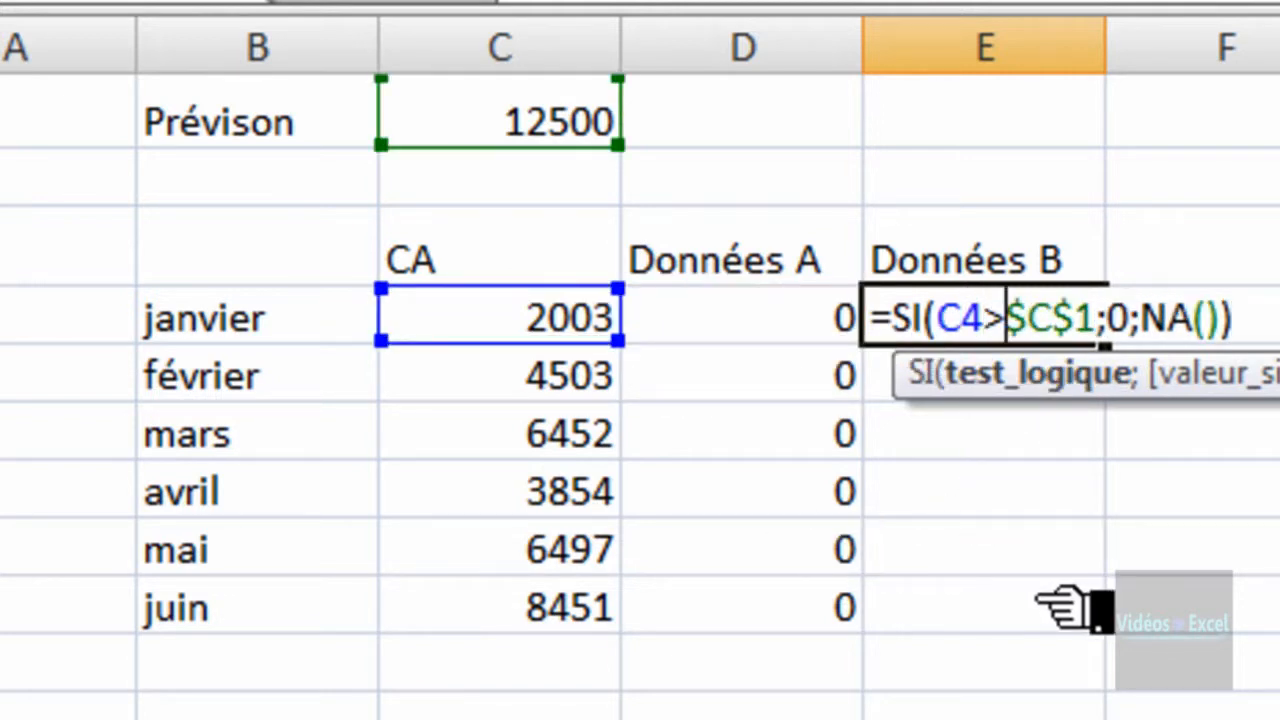
type("=")
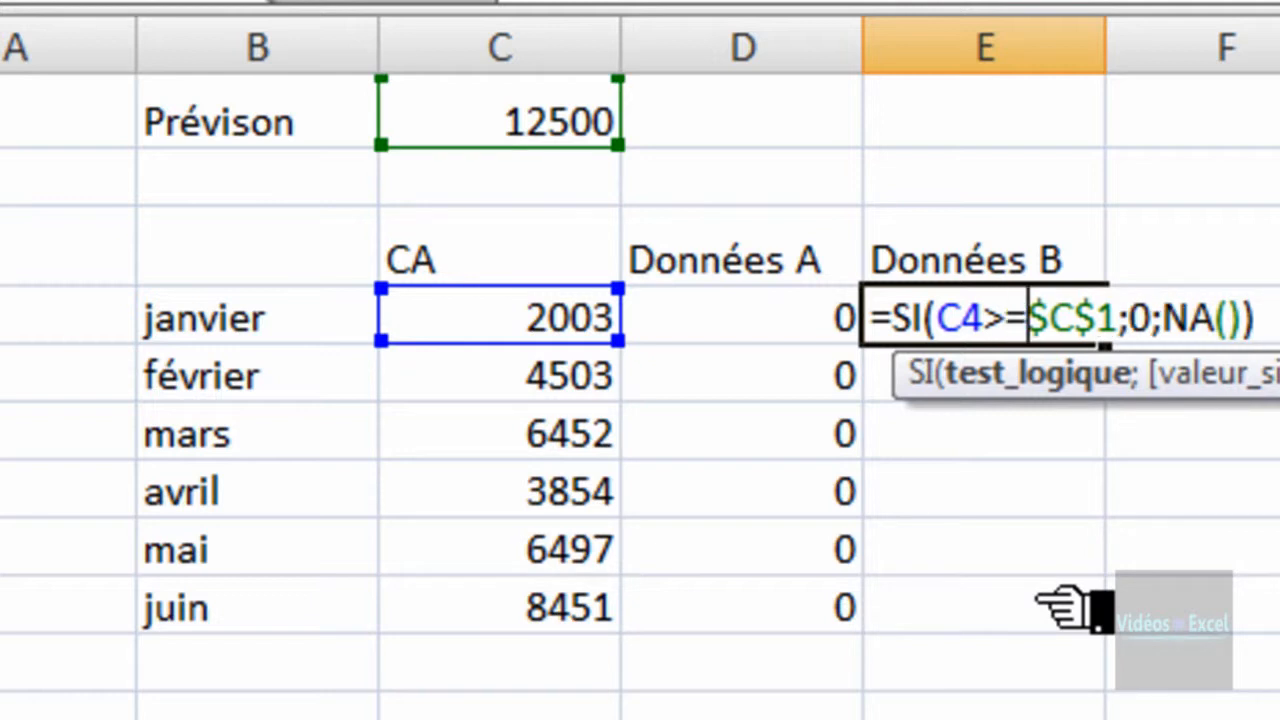
key("ctrl+Return")
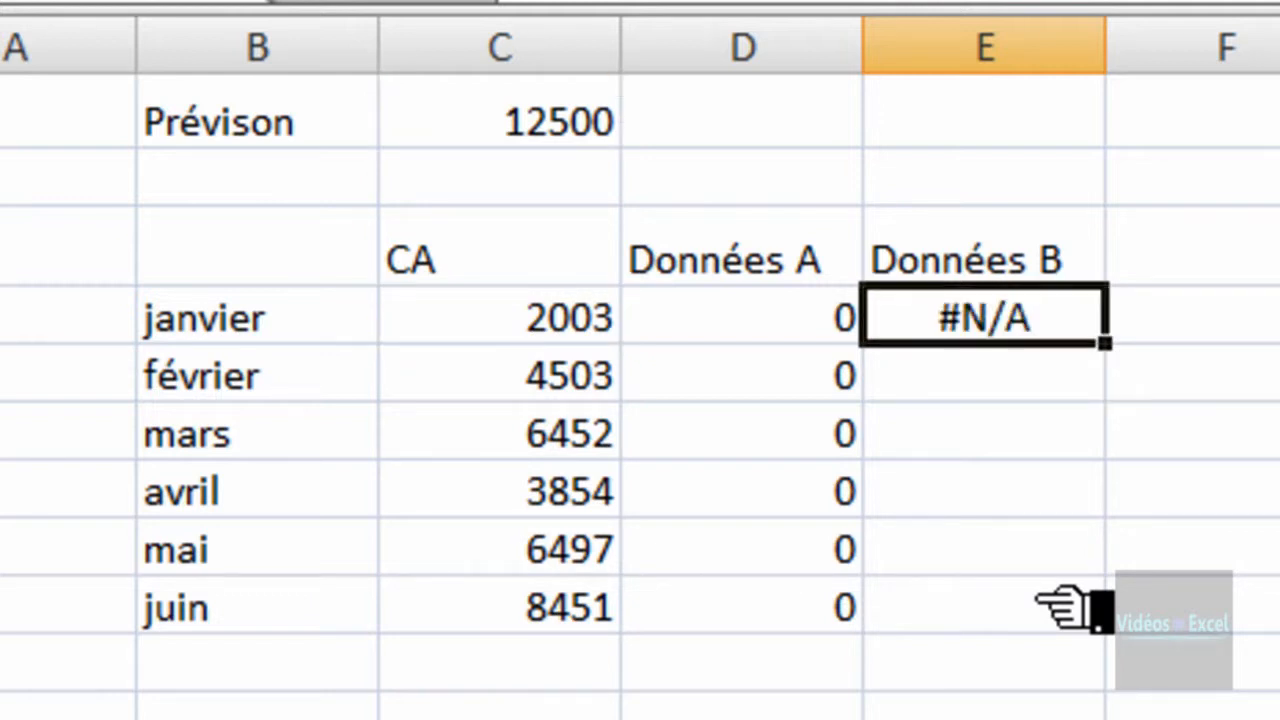
double_click(1104, 344)
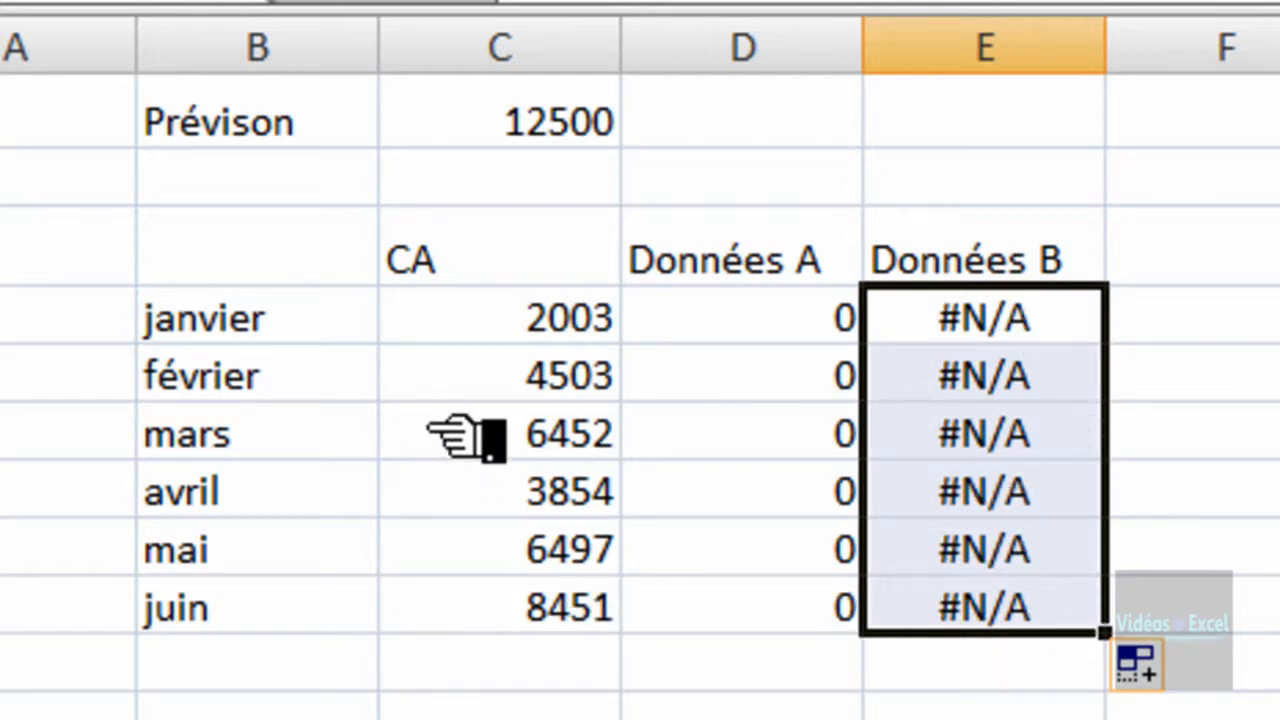
- Set the CA value for mars to 14500 and the CA value for mai to 13000
left_click(467, 437)
type("14")
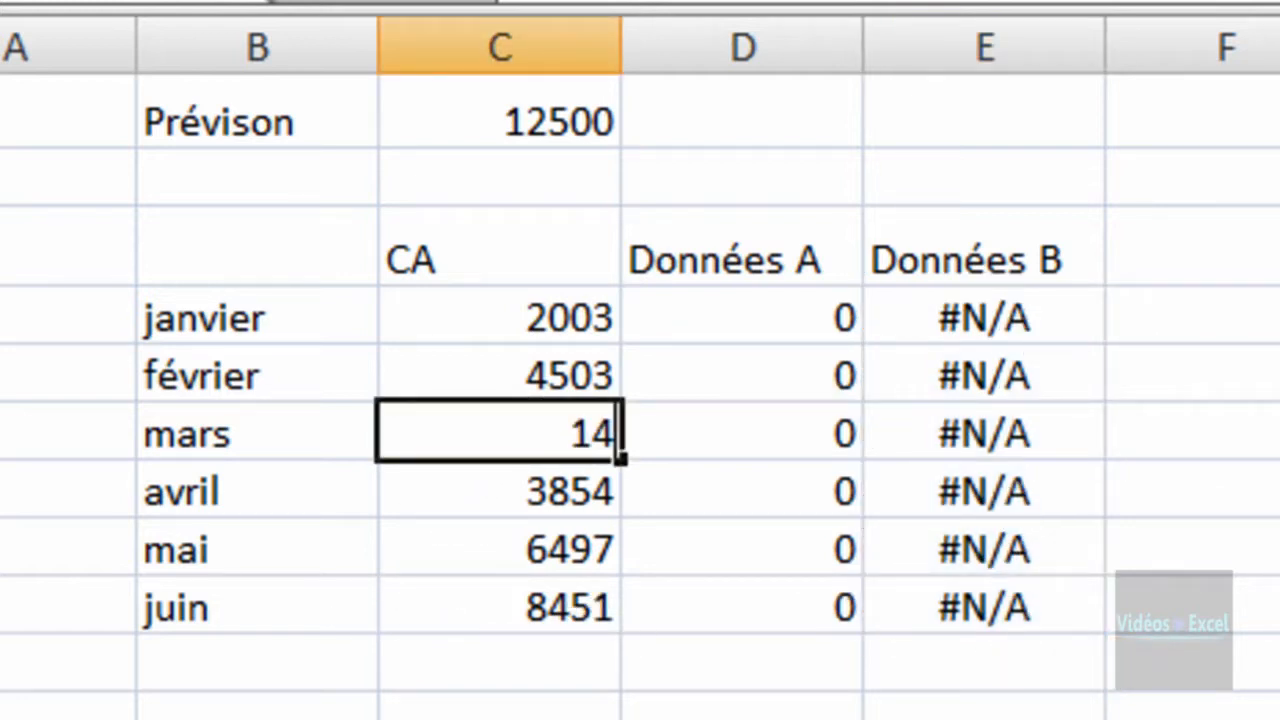
type("500")
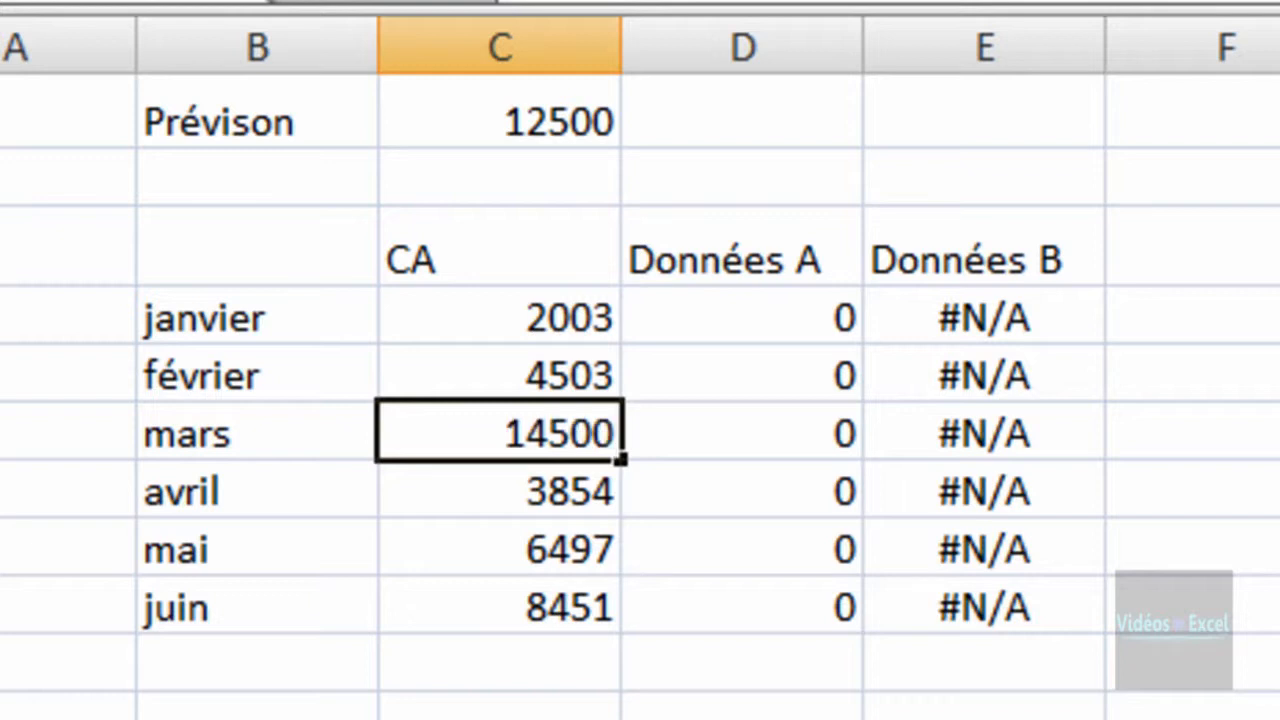
key("ctrl+Return")
left_click(522, 555)
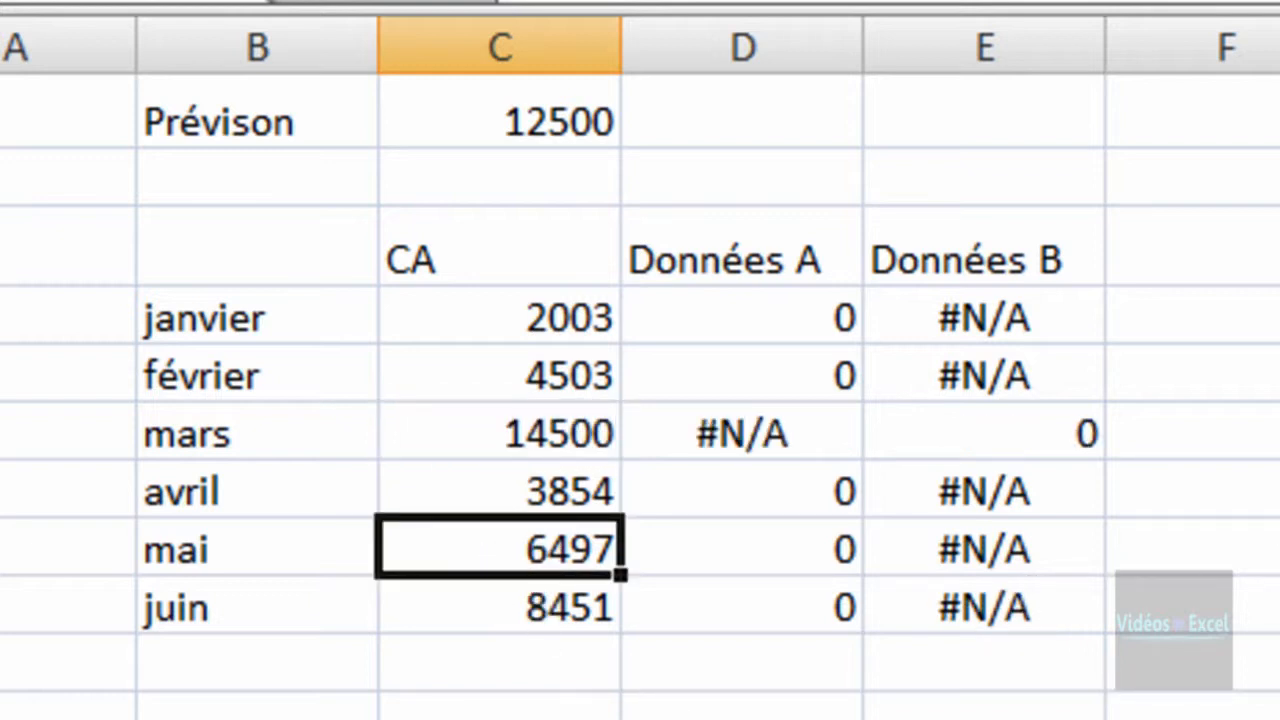
type("13000")
key("ctrl+Return")
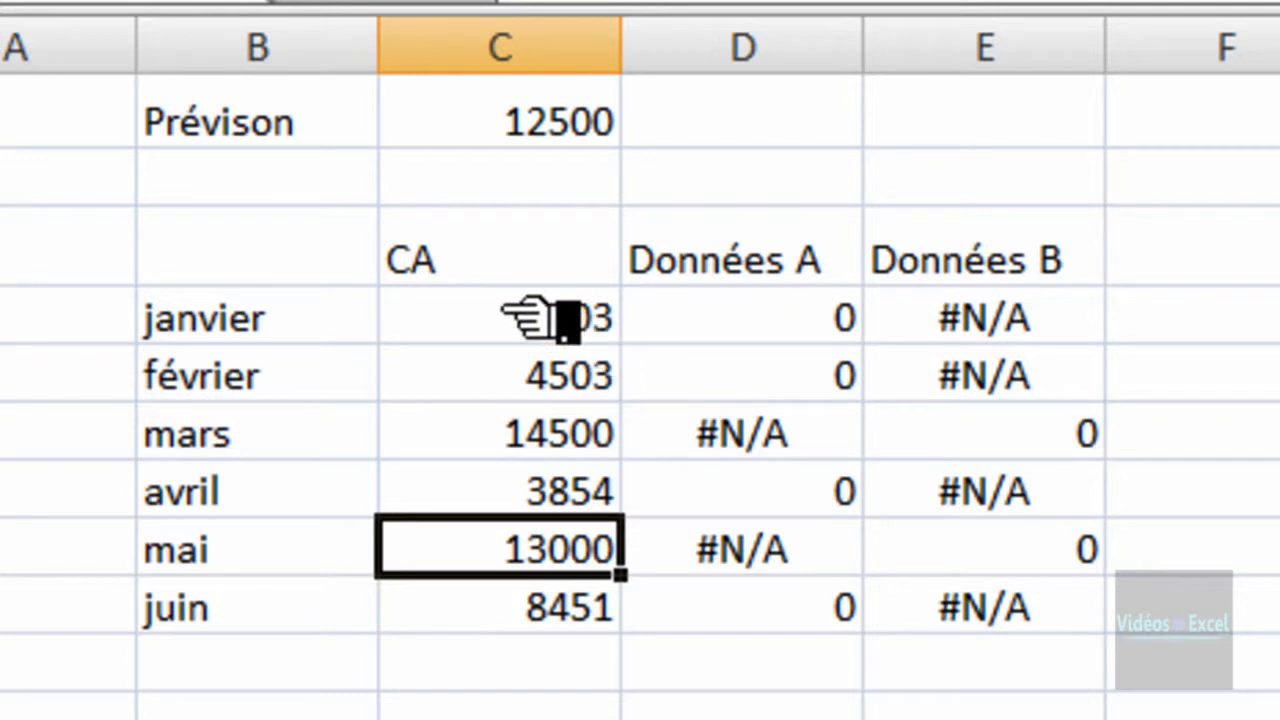
- Format the forecast in C1 and the CA values in C4:C9 as Nombre with two decimals and a thousands separator
left_click(510, 120)
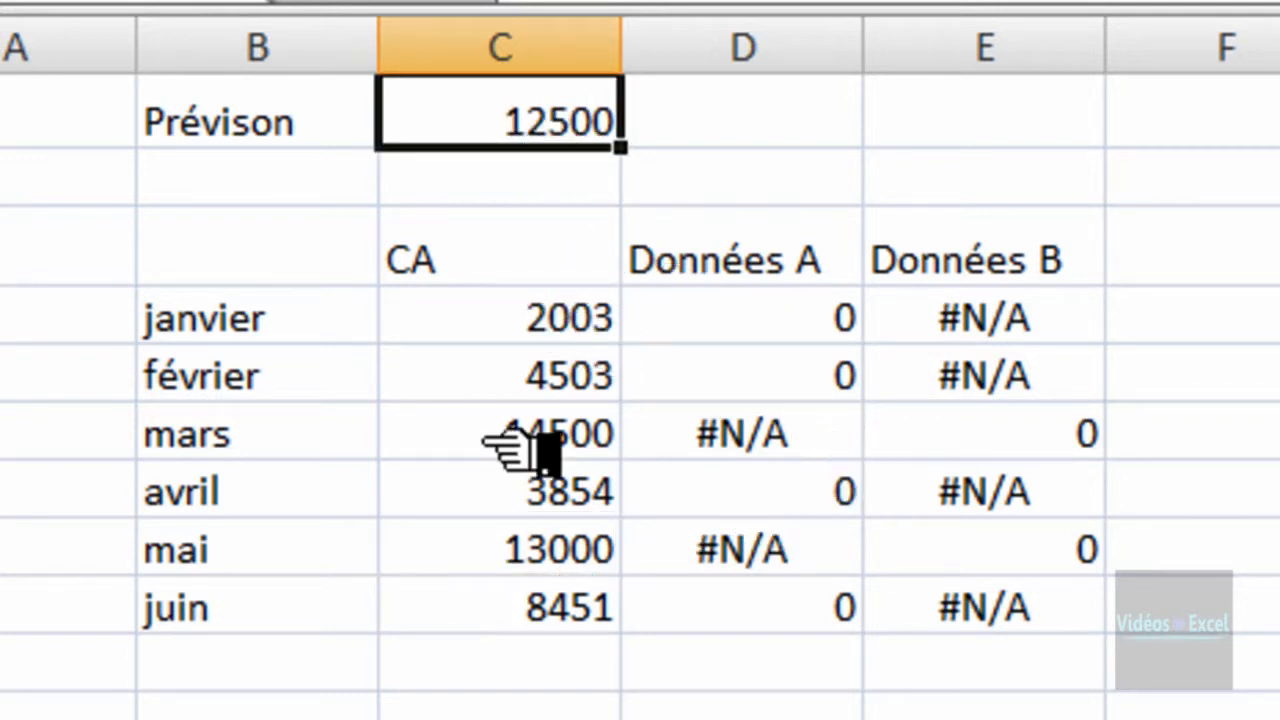
left_click_drag(500, 323, 509, 606)
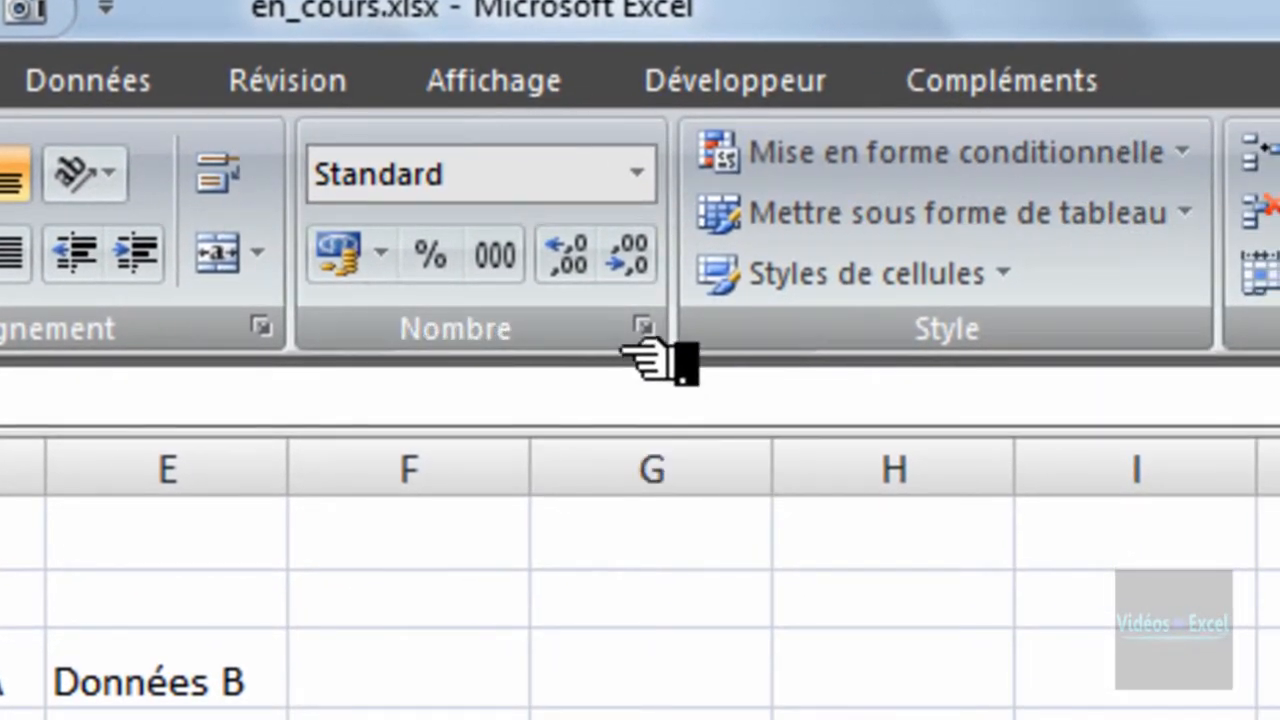
left_click(642, 327)
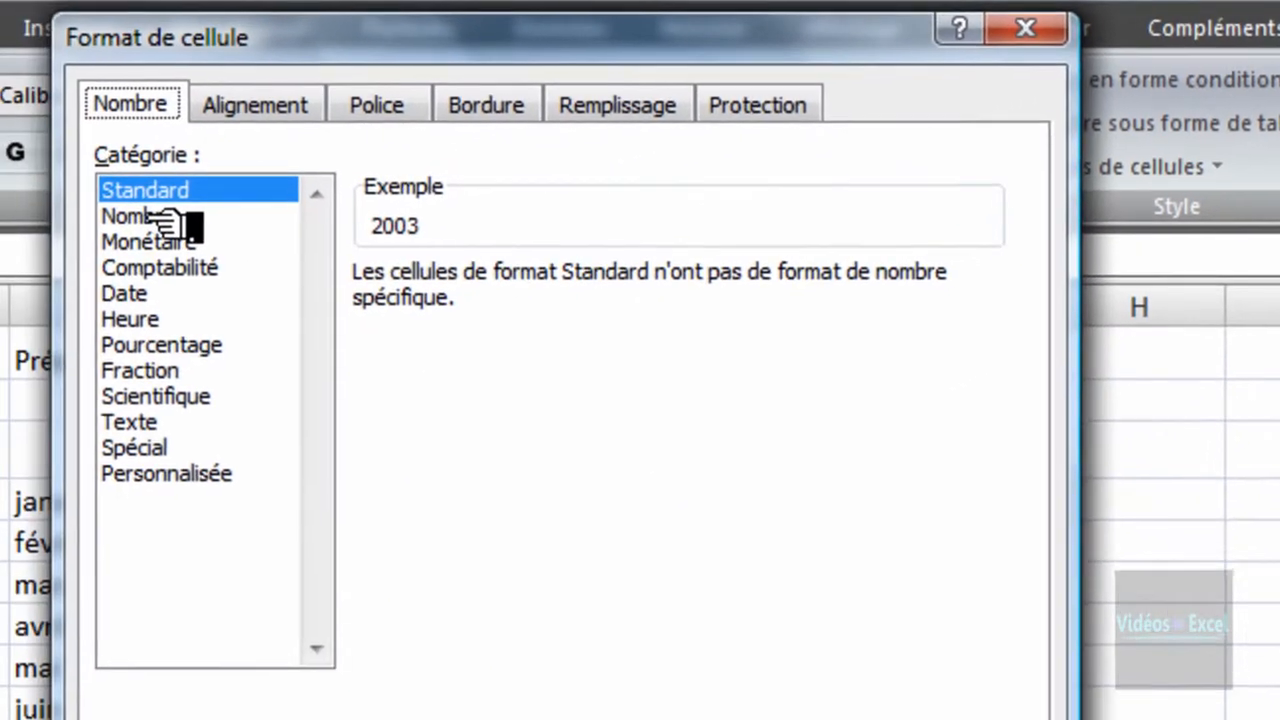
left_click(150, 216)
left_click(380, 328)
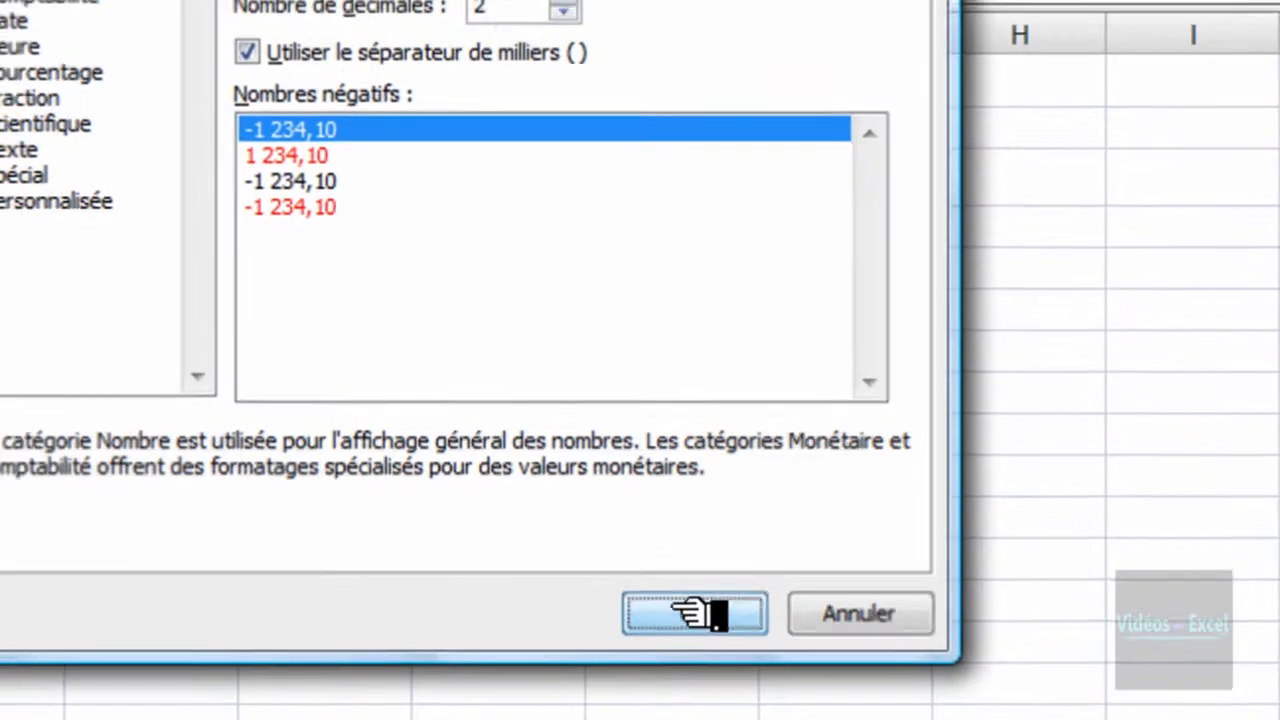
left_click(660, 597)
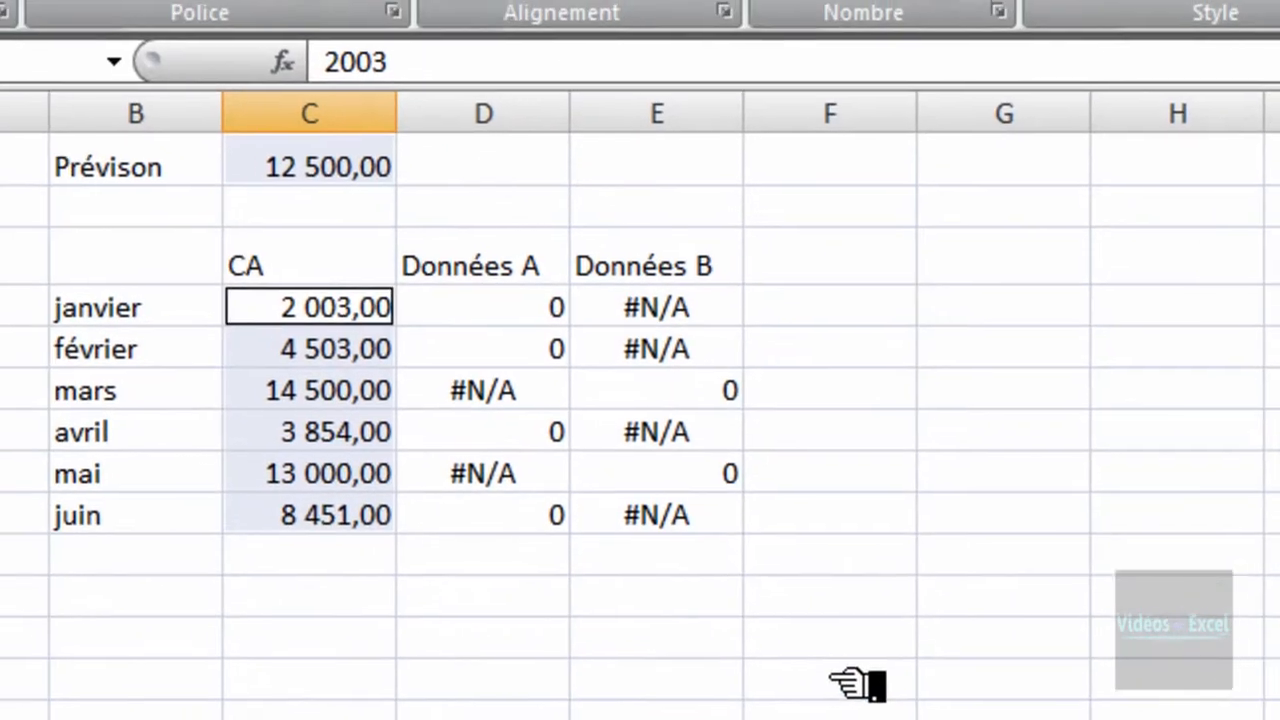
left_click(620, 617)
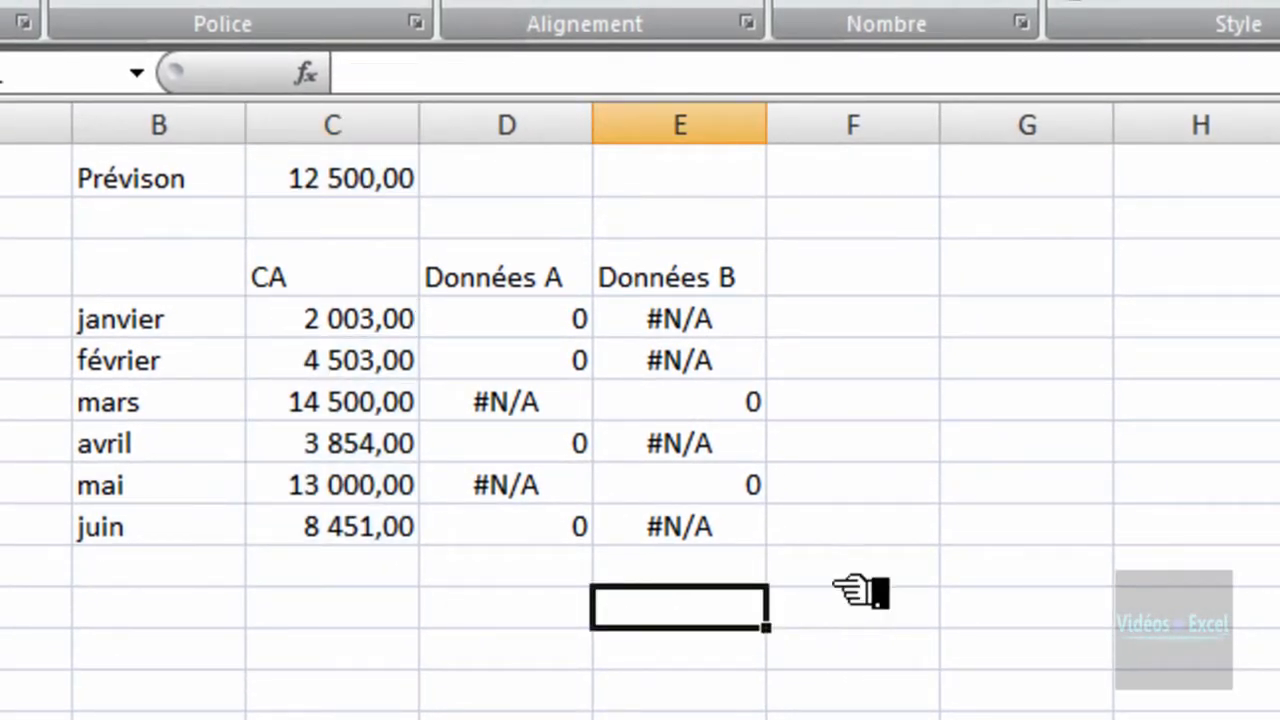
- Insert a 2D clustered column chart from the range B3:E9
mouse_move(171, 277)
left_mouse_down()
mouse_move(366, 314)
mouse_move(710, 462)
mouse_move(725, 541)
left_mouse_up()
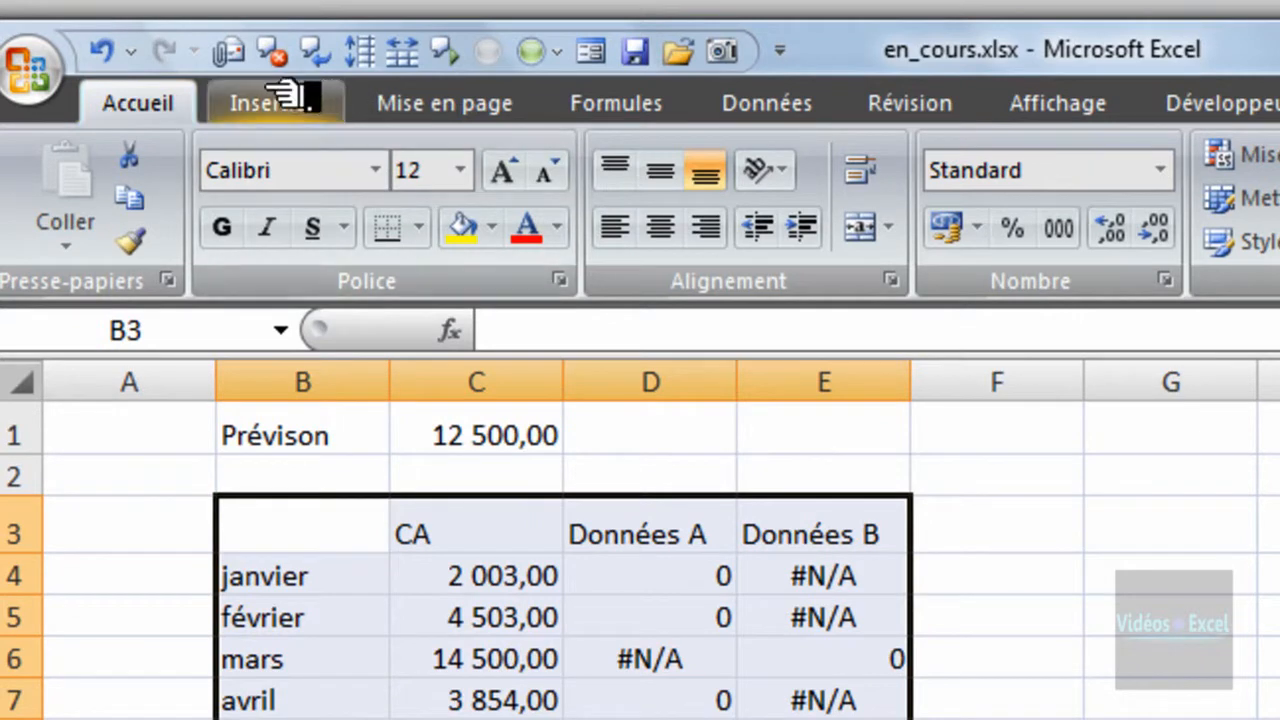
left_click(285, 98)
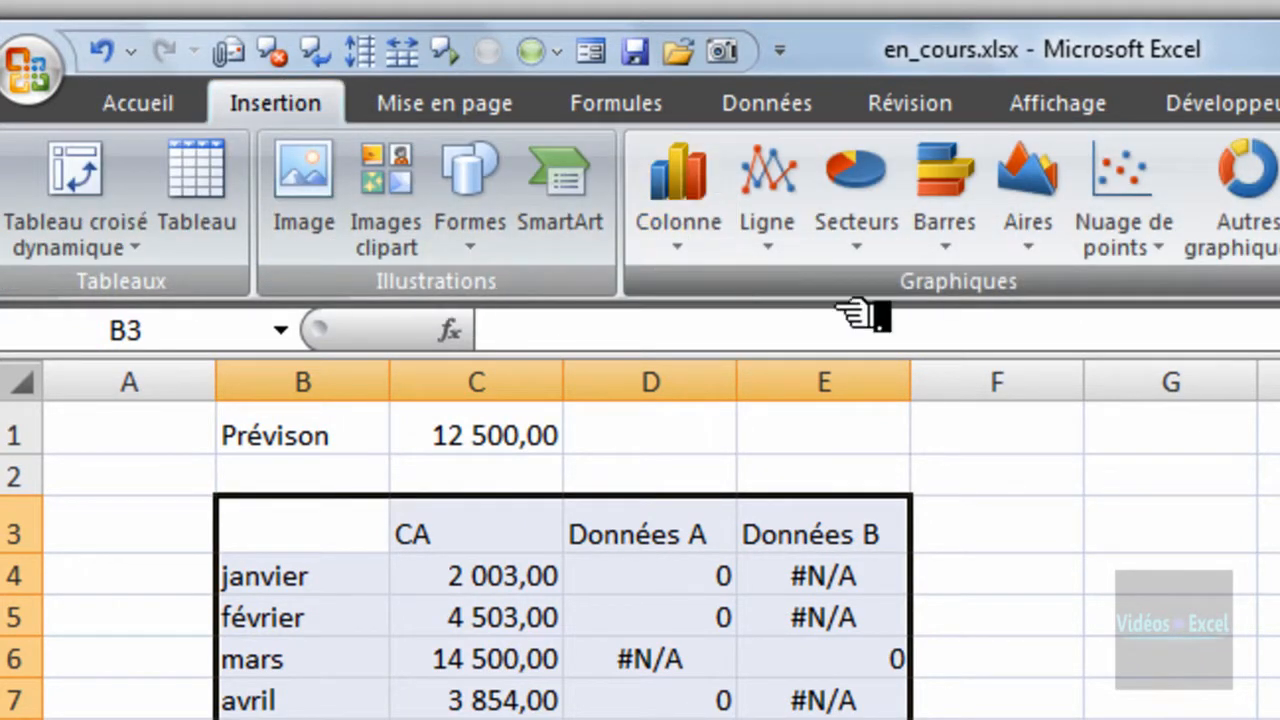
left_click(688, 211)
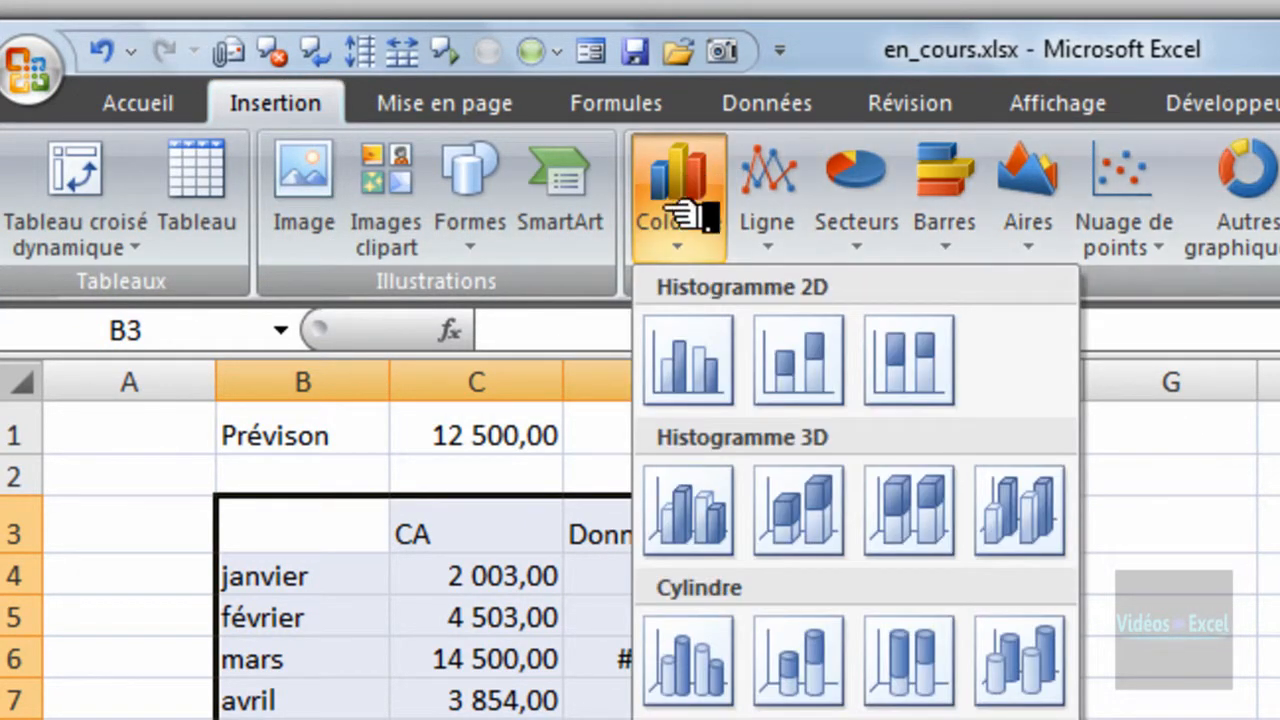
left_click(712, 358)
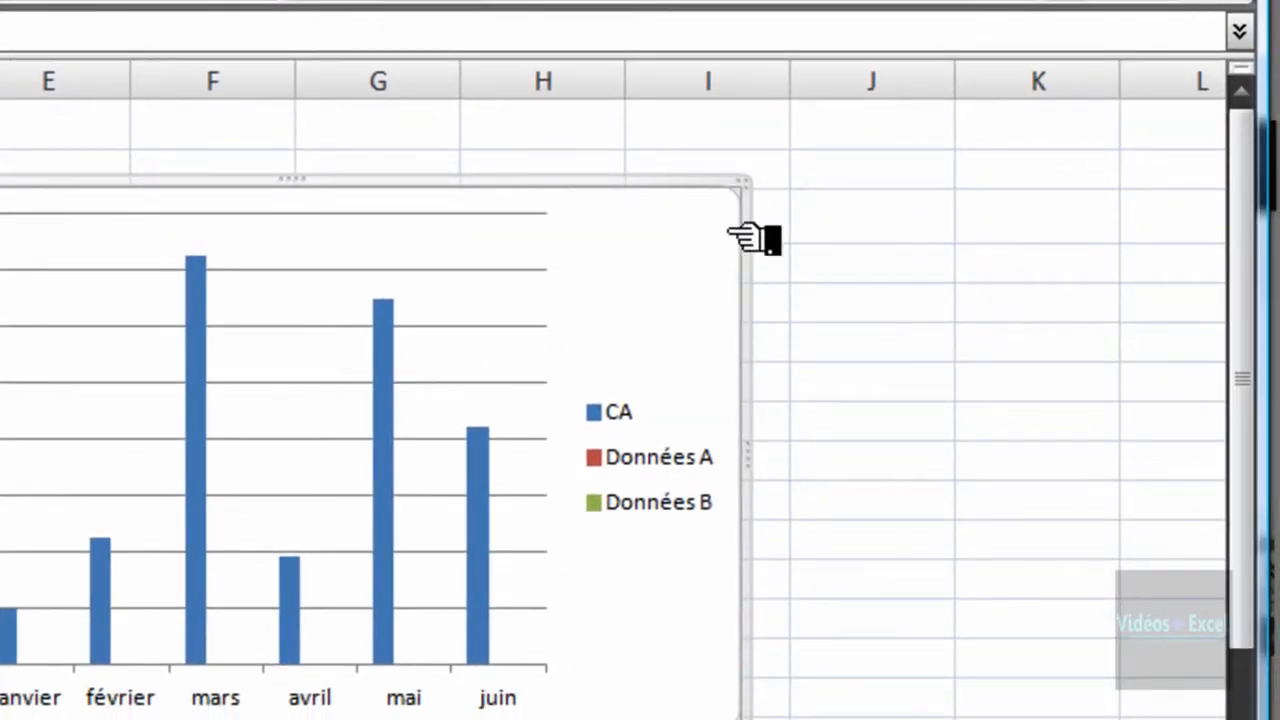
- Move the chart beside the table so it starts in column F, and widen it into column L
left_click_drag(730, 237, 1065, 203)
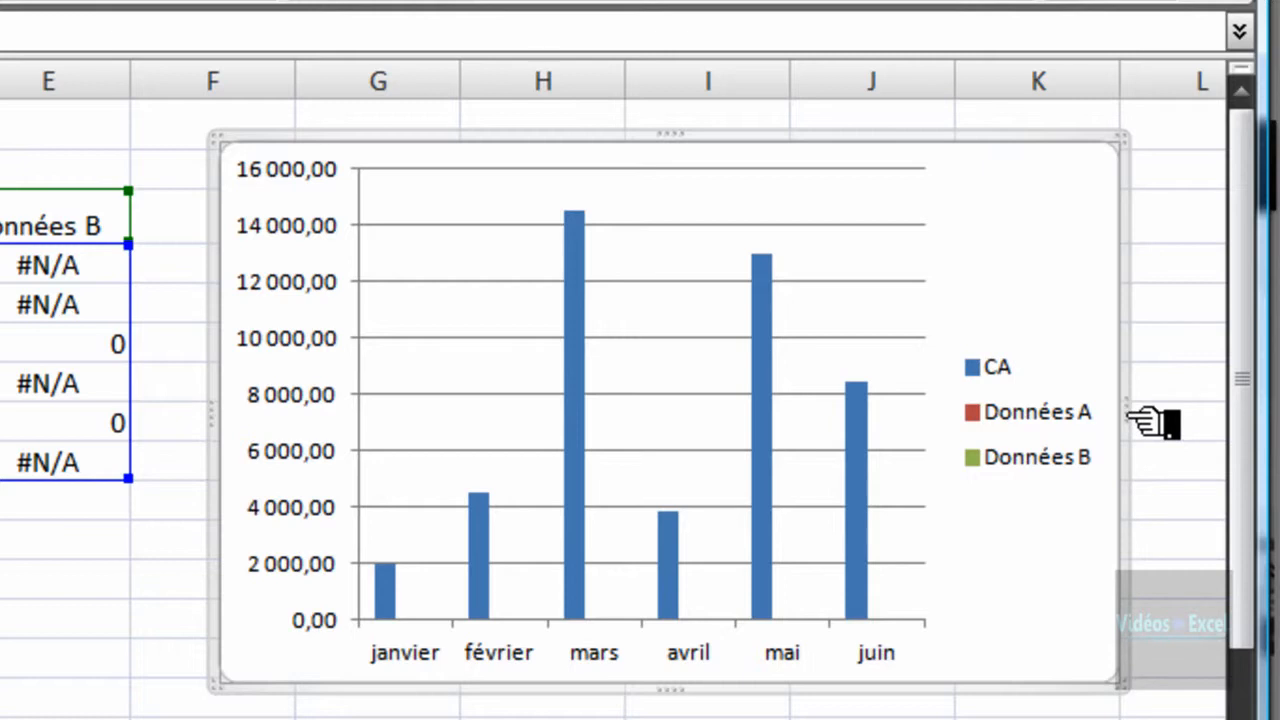
left_click_drag(1130, 414, 1194, 414)
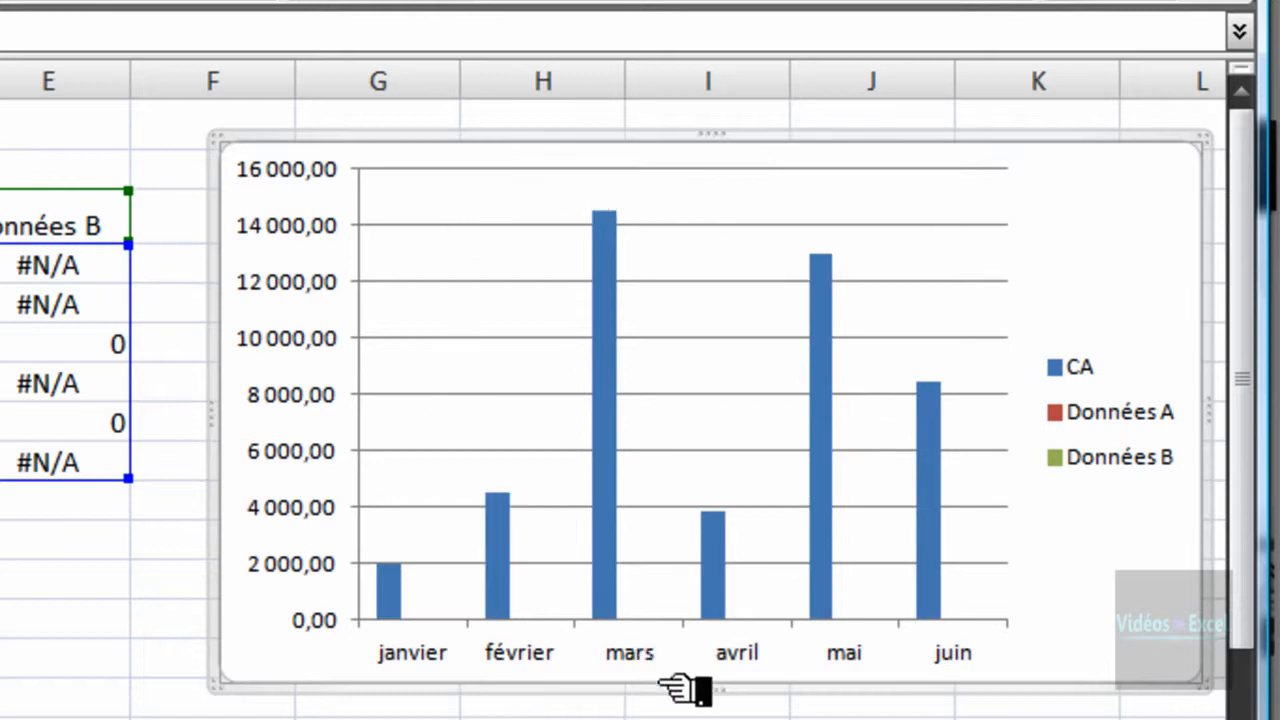
- Shorten the plot area to leave free space beneath it, and delete the horizontal category axis with the month names
left_click(707, 490)
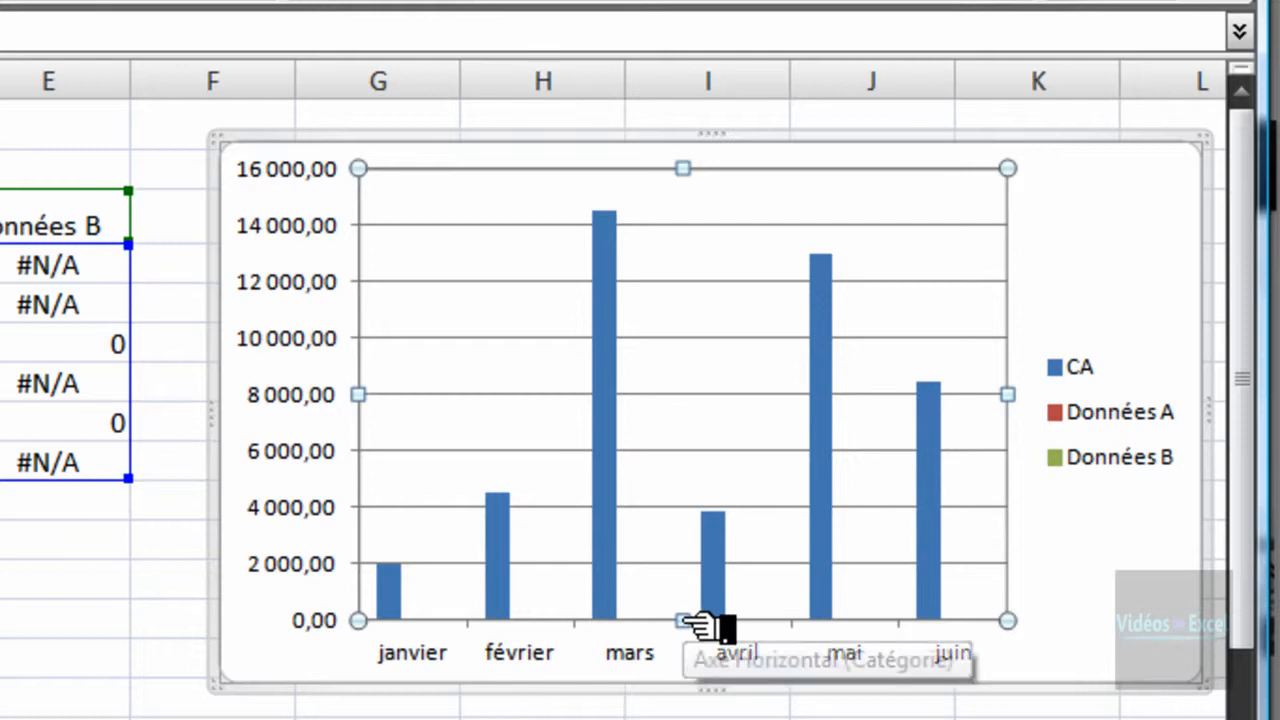
left_click_drag(686, 622, 686, 505)
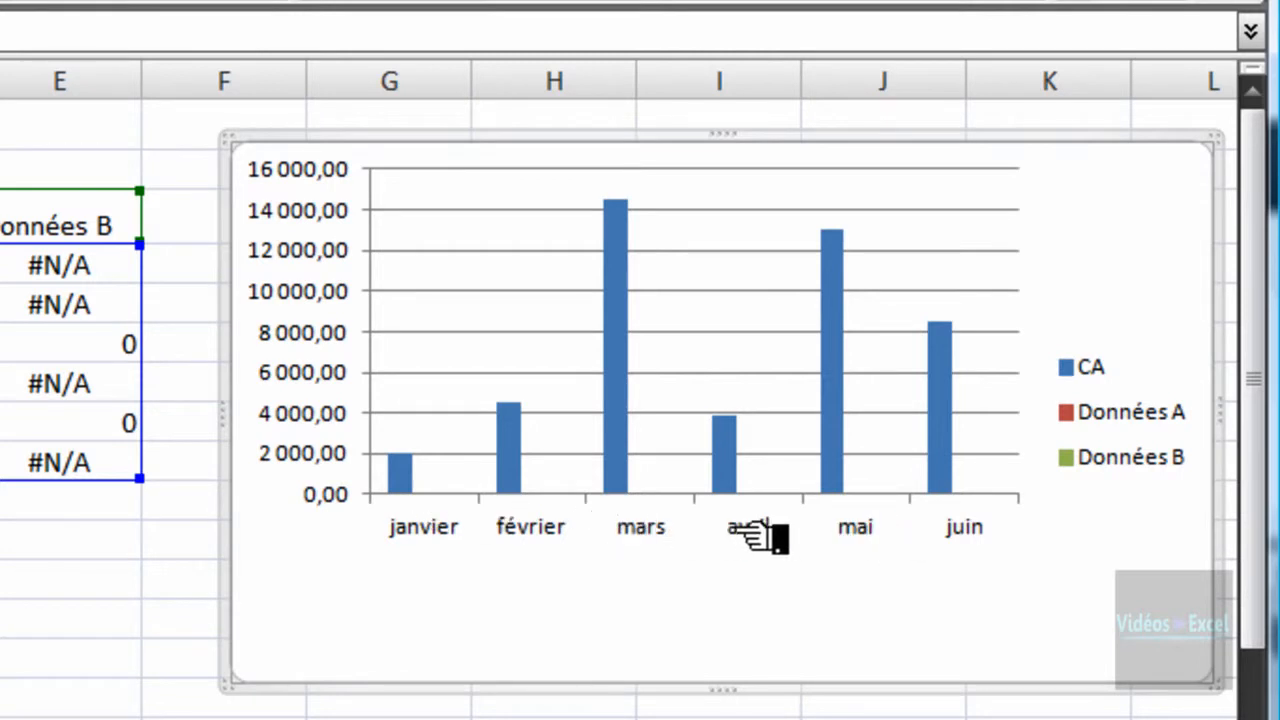
left_click(648, 536)
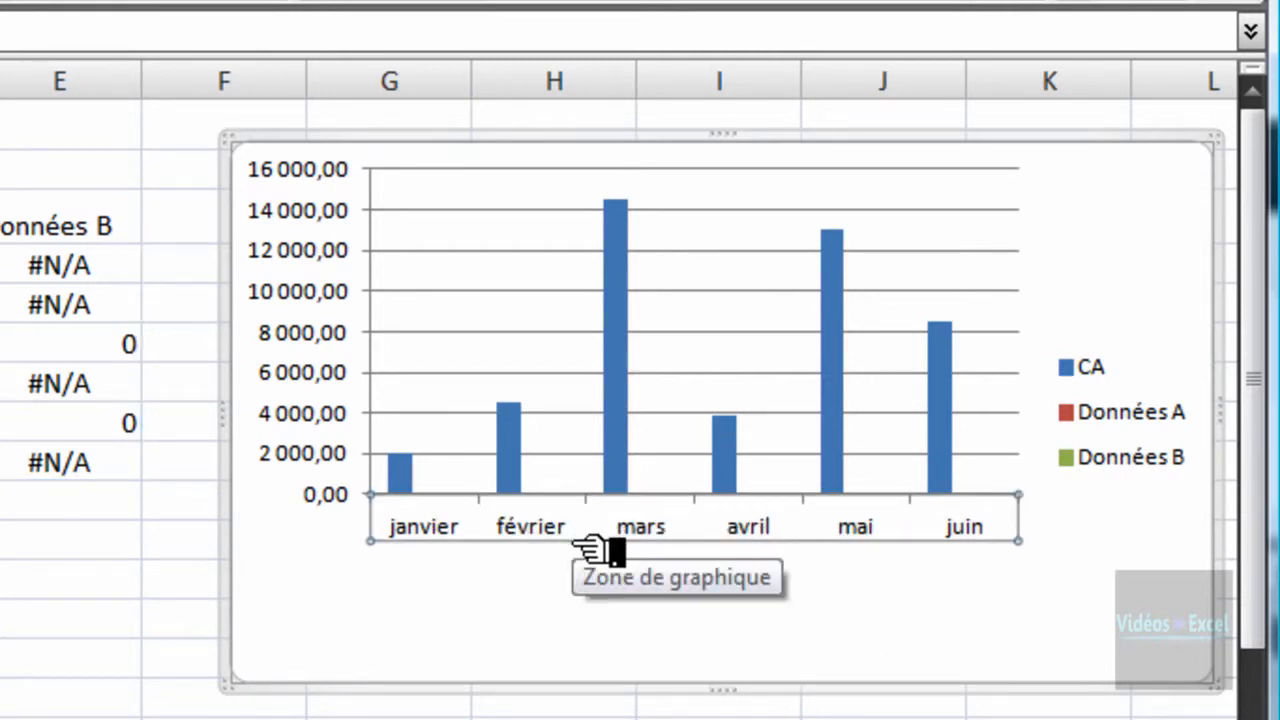
key("Delete")
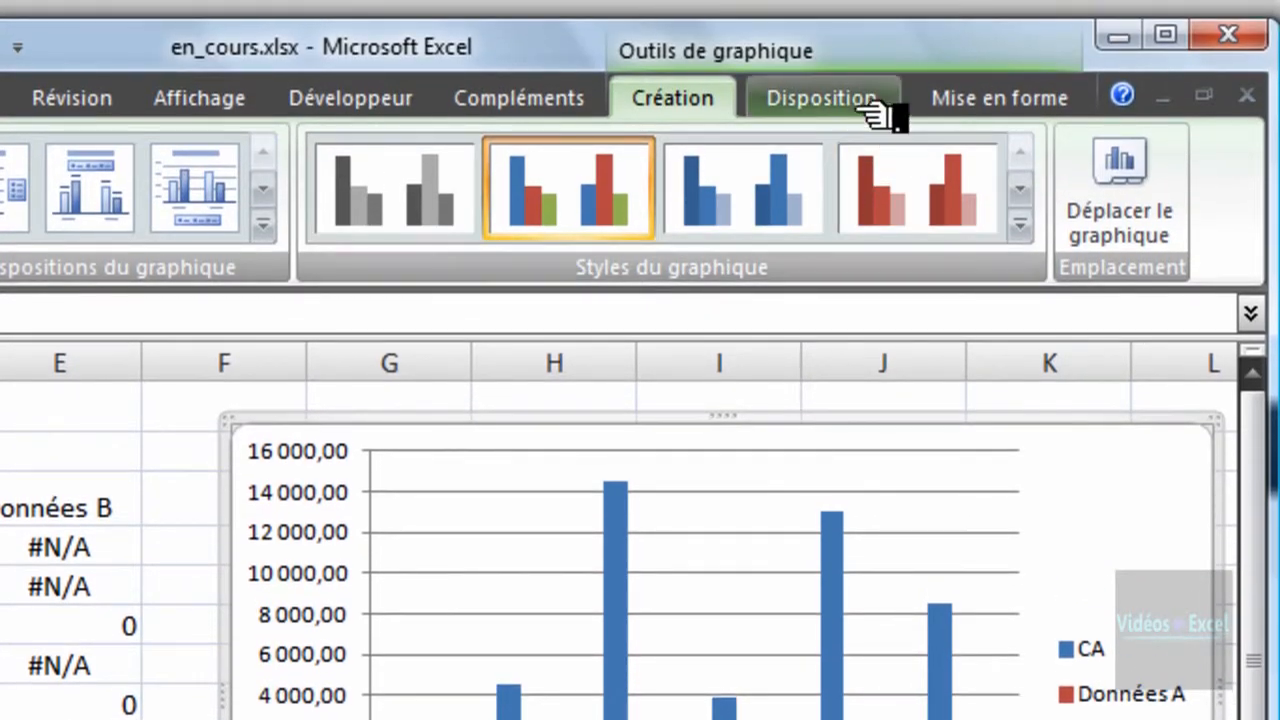
- Change the chart type of the Données A series to a 2D line with markers (Courbes avec marques)
left_click(866, 105)
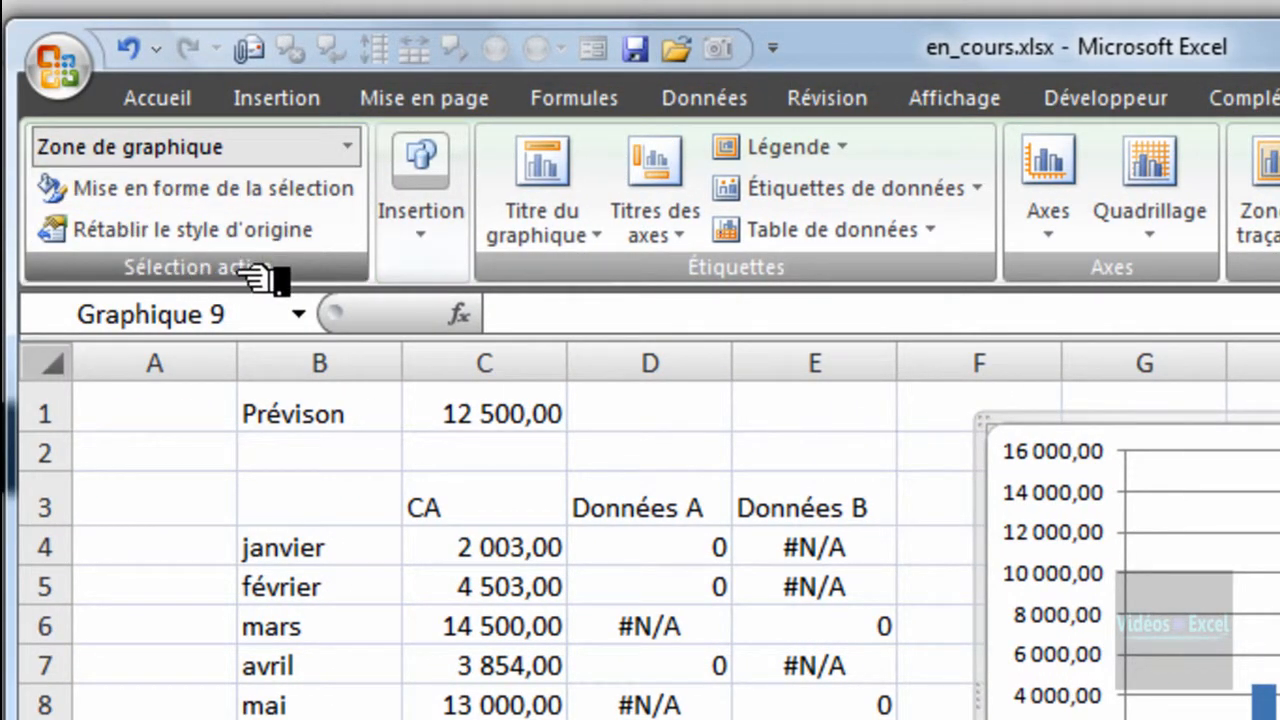
left_click(347, 147)
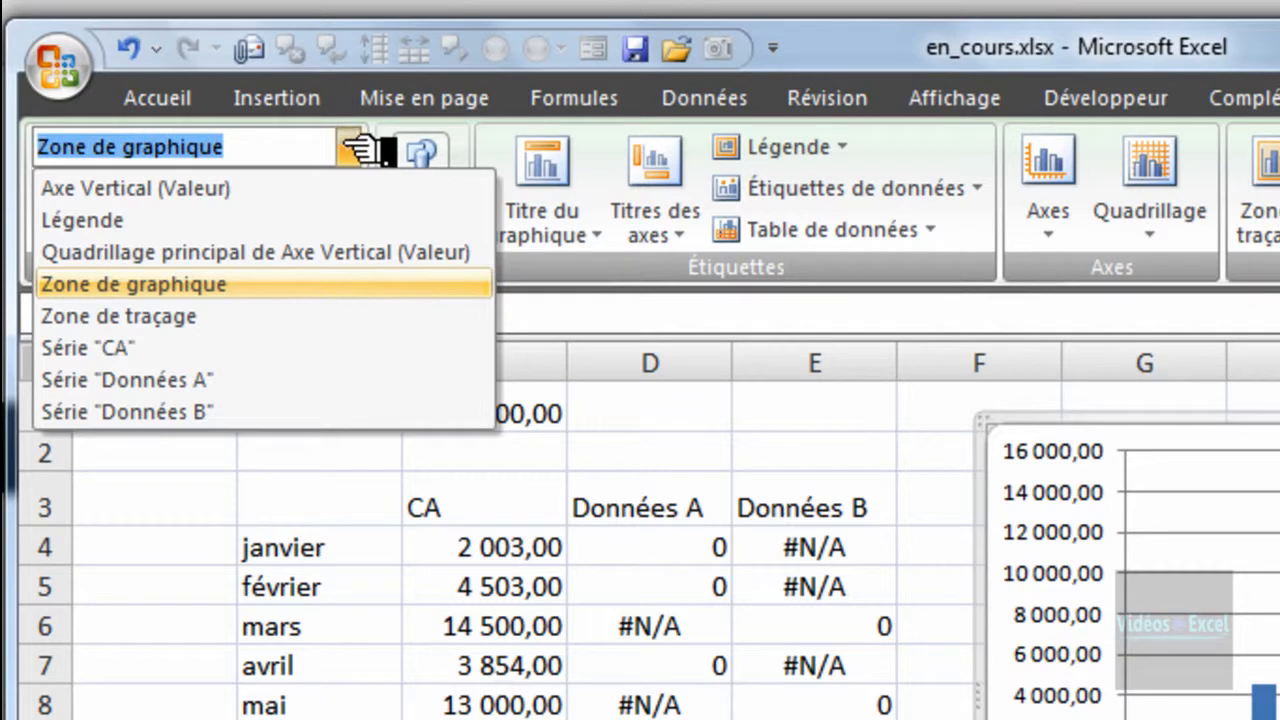
left_click(365, 380)
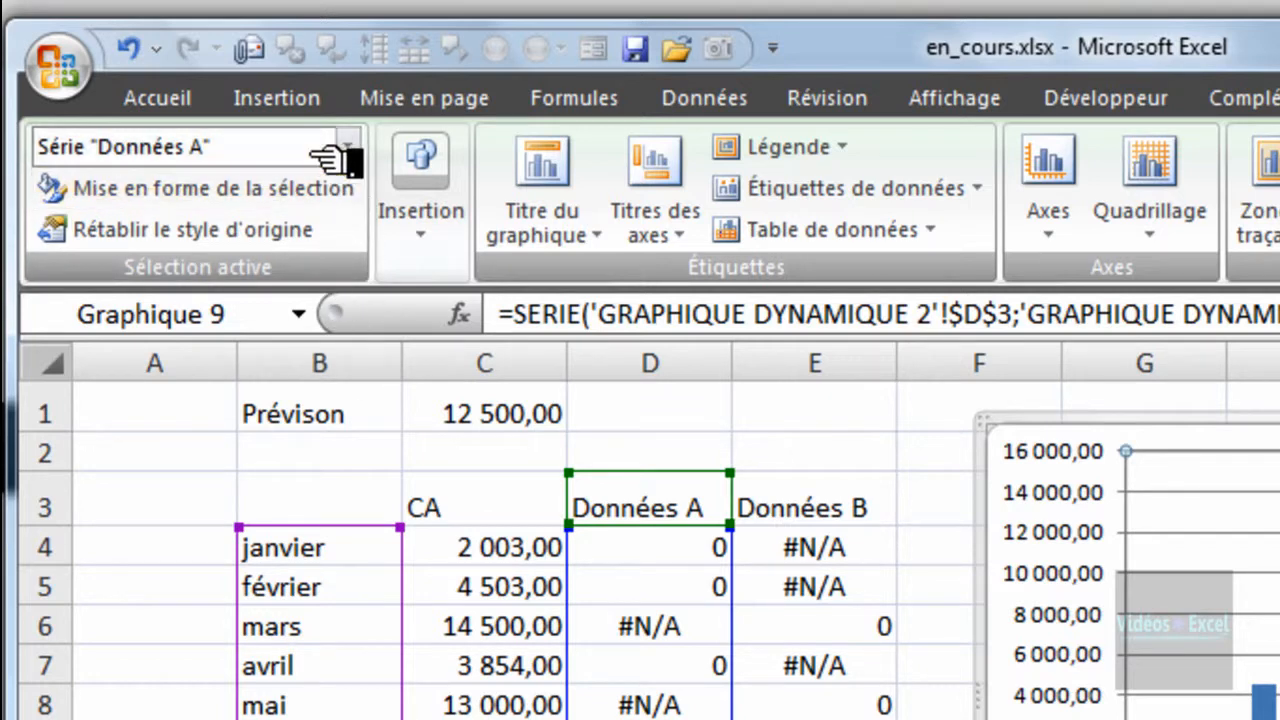
left_click(303, 98)
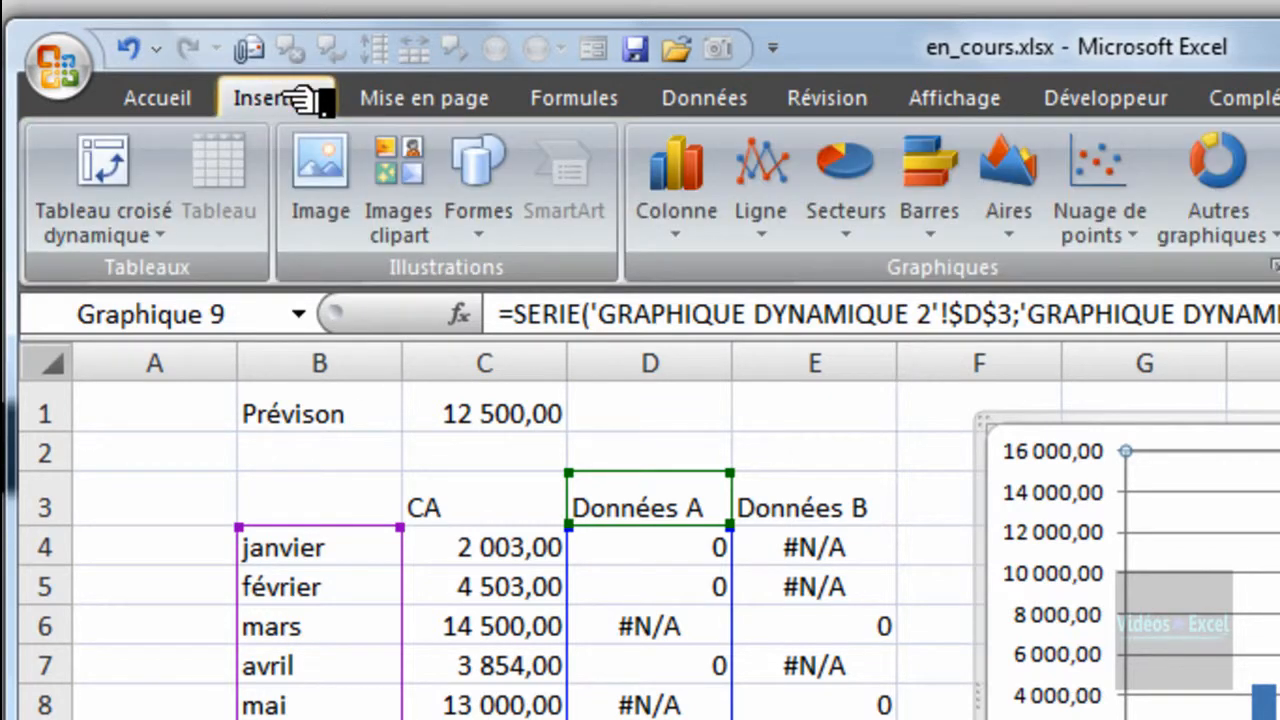
left_click(763, 208)
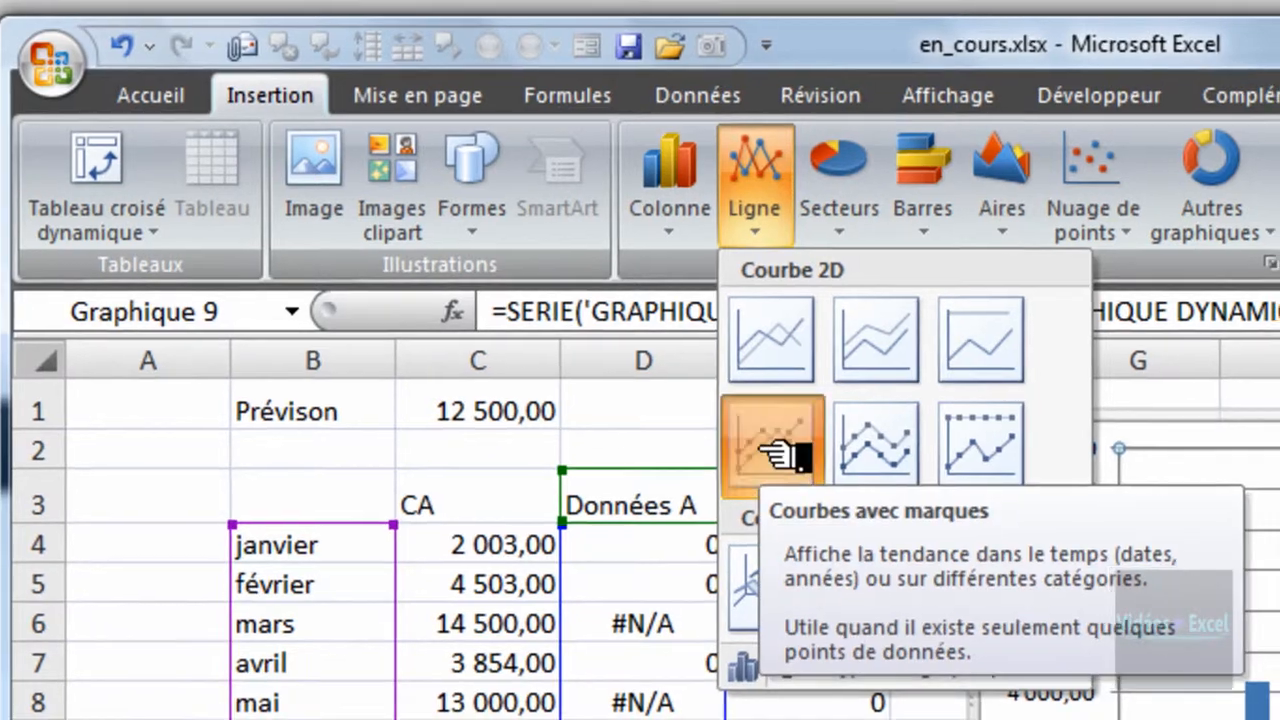
left_click(783, 450)
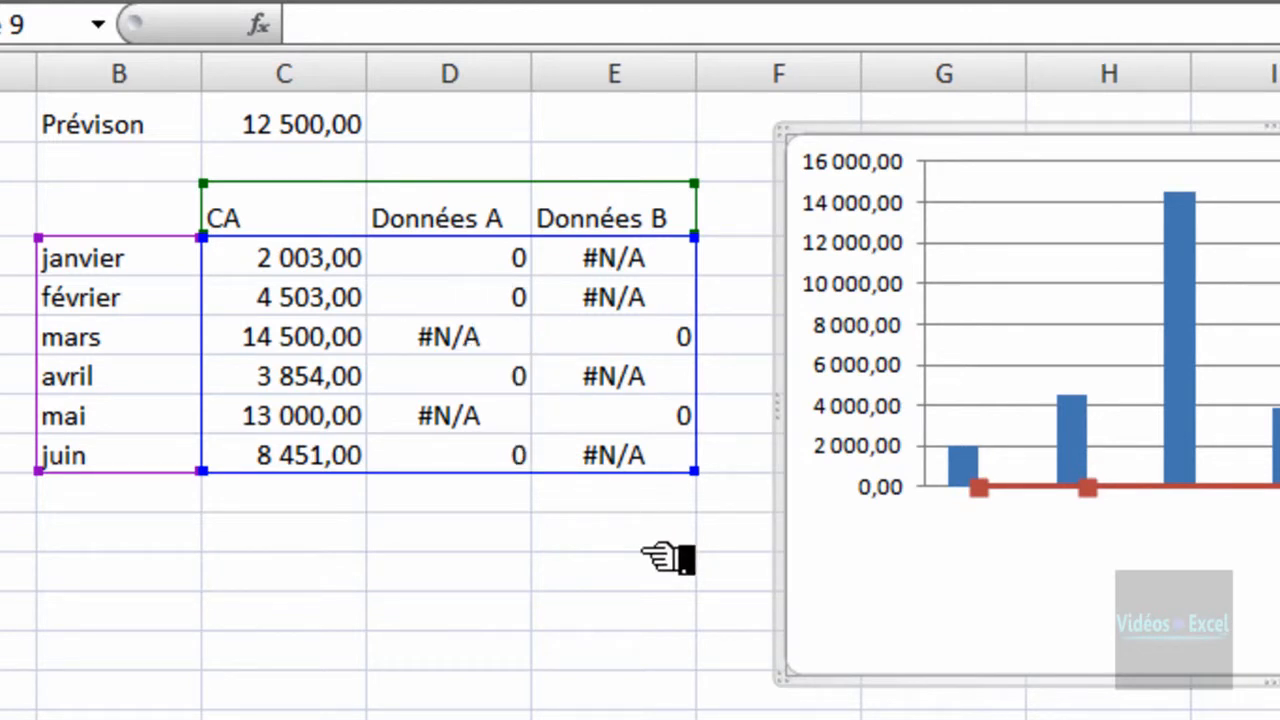
- Change the chart type of the Données B series to a 2D line with markers
left_click(1088, 492)
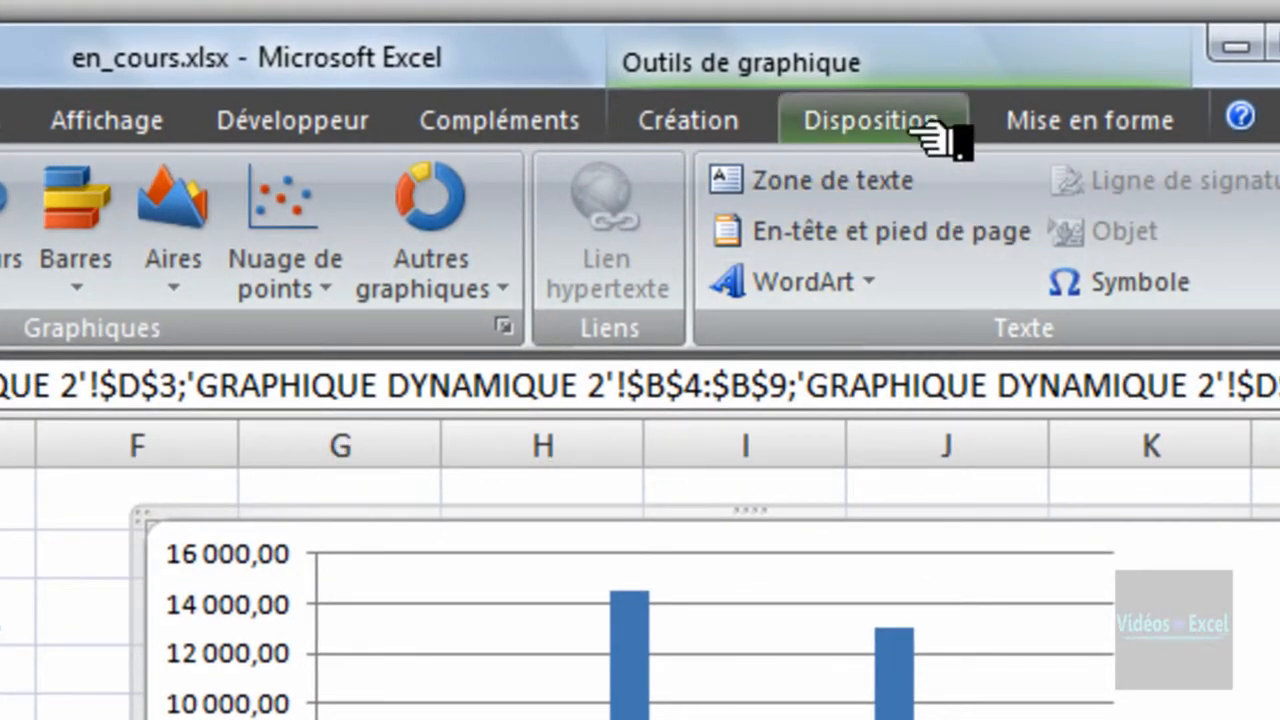
left_click(935, 135)
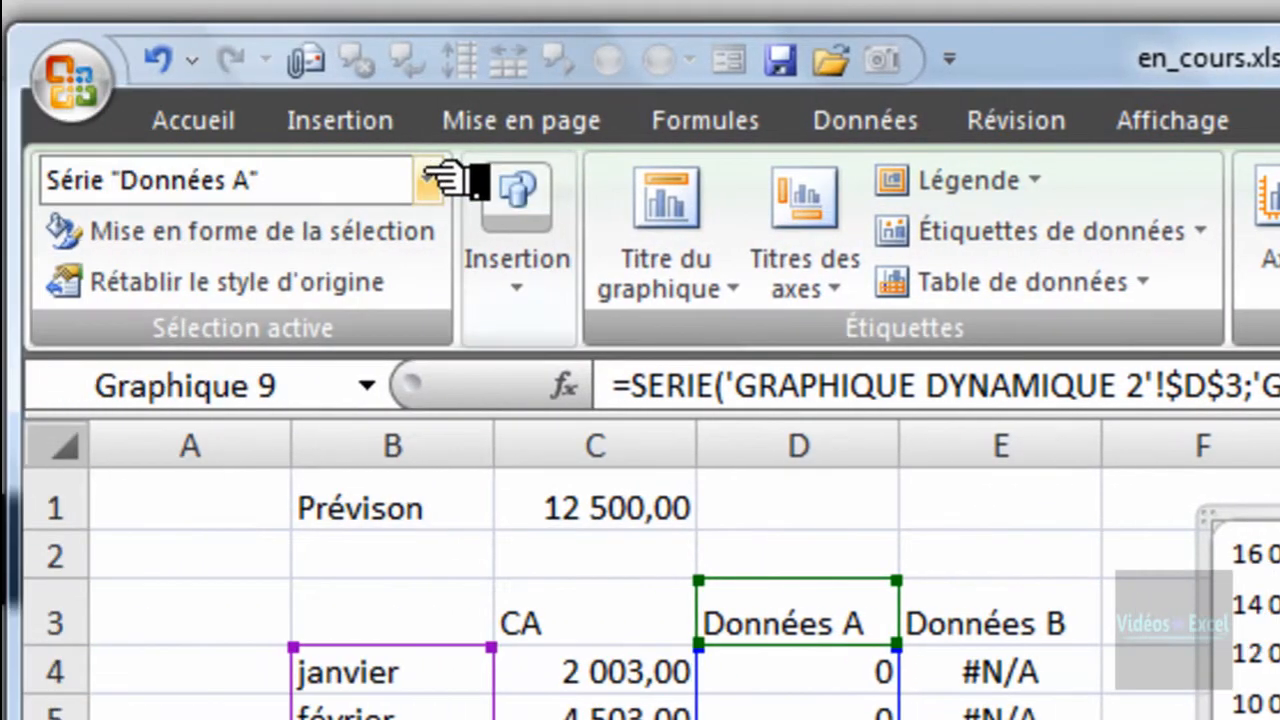
left_click(428, 180)
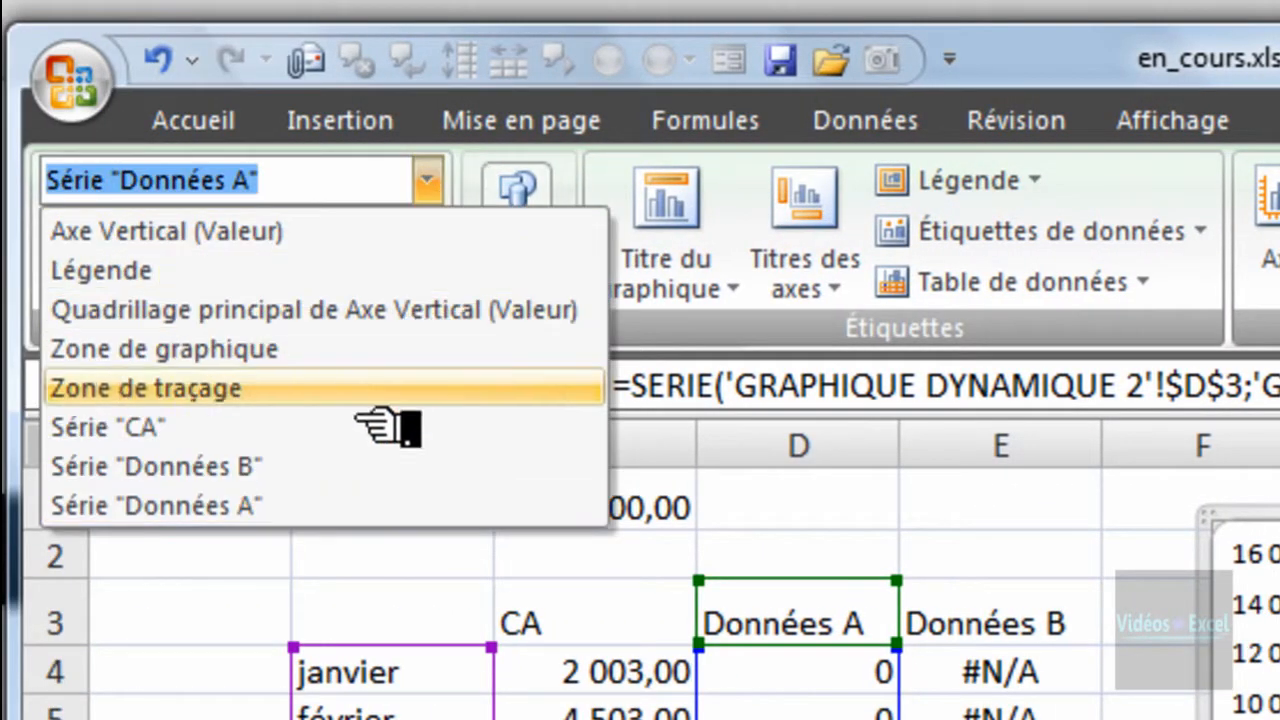
left_click(358, 468)
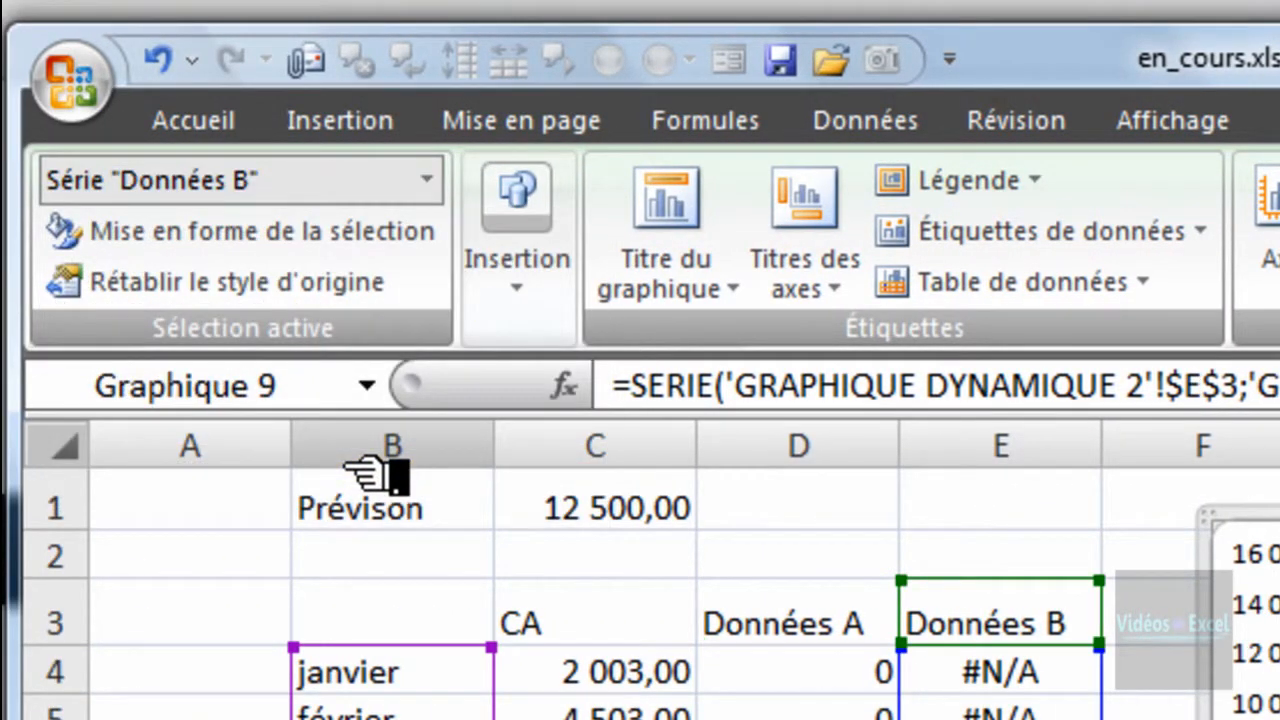
left_click(340, 235)
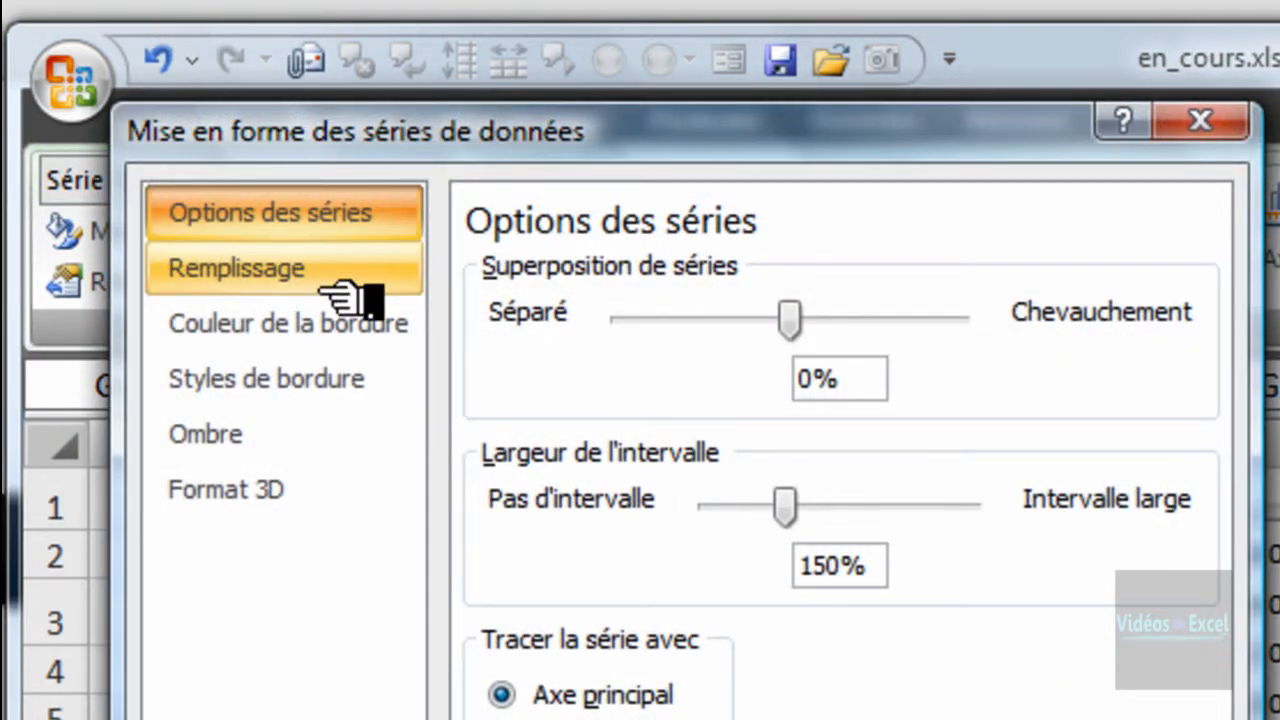
key("Escape")
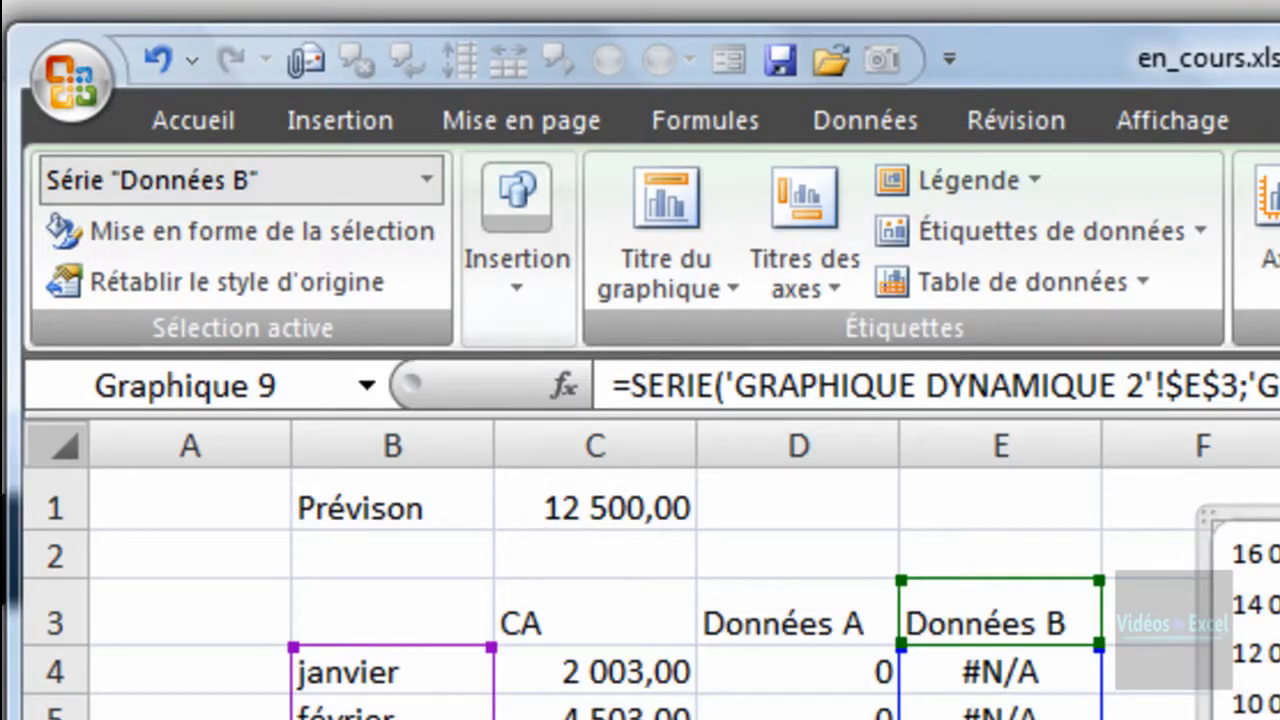
left_click(390, 118)
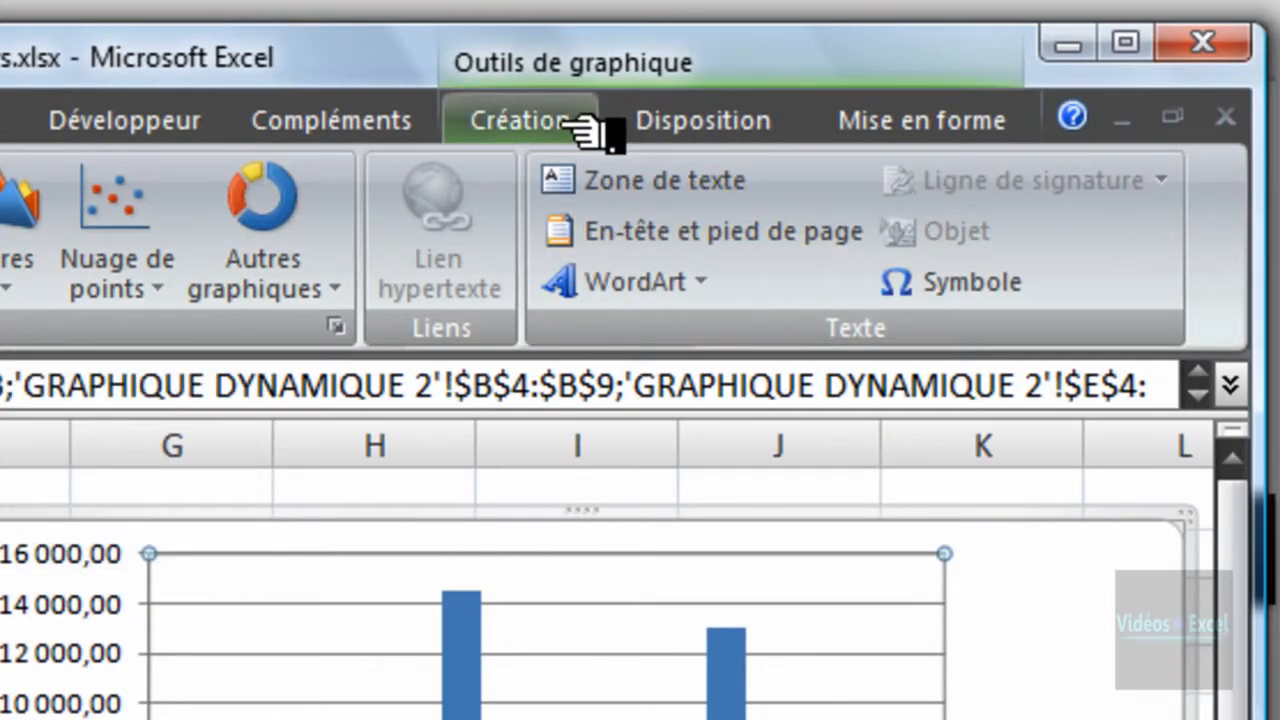
left_click(585, 125)
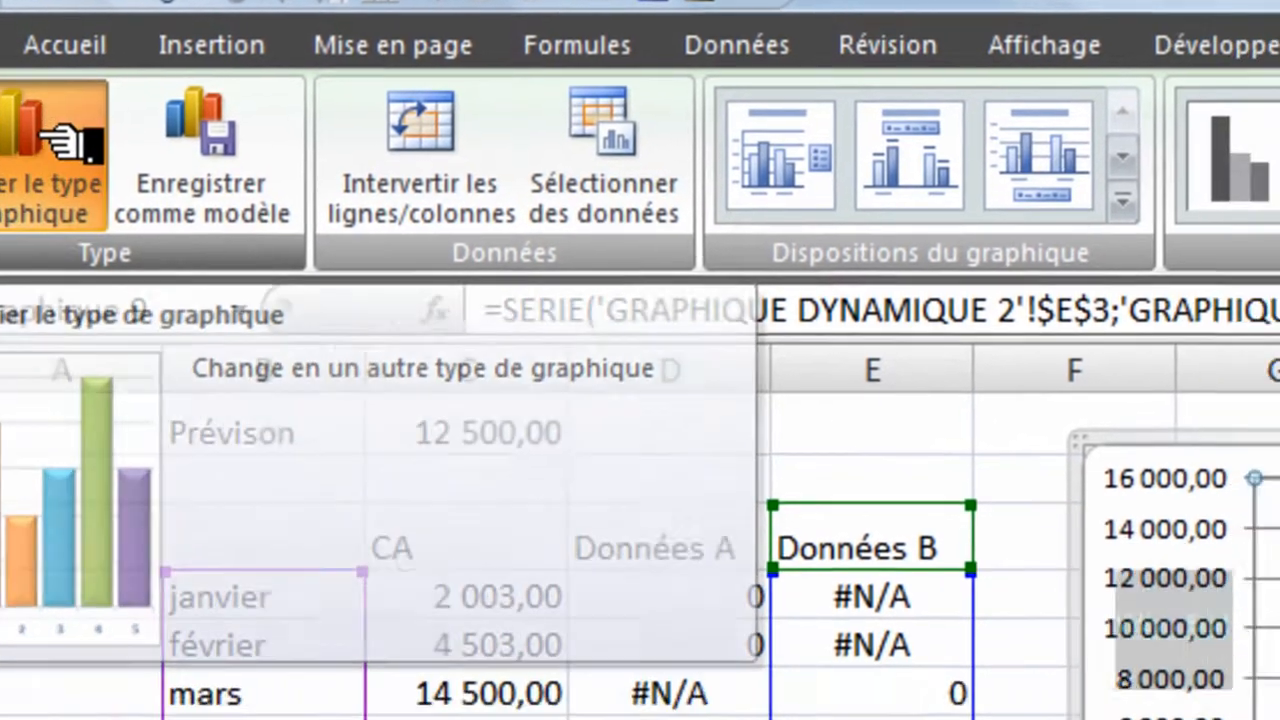
left_click(205, 210)
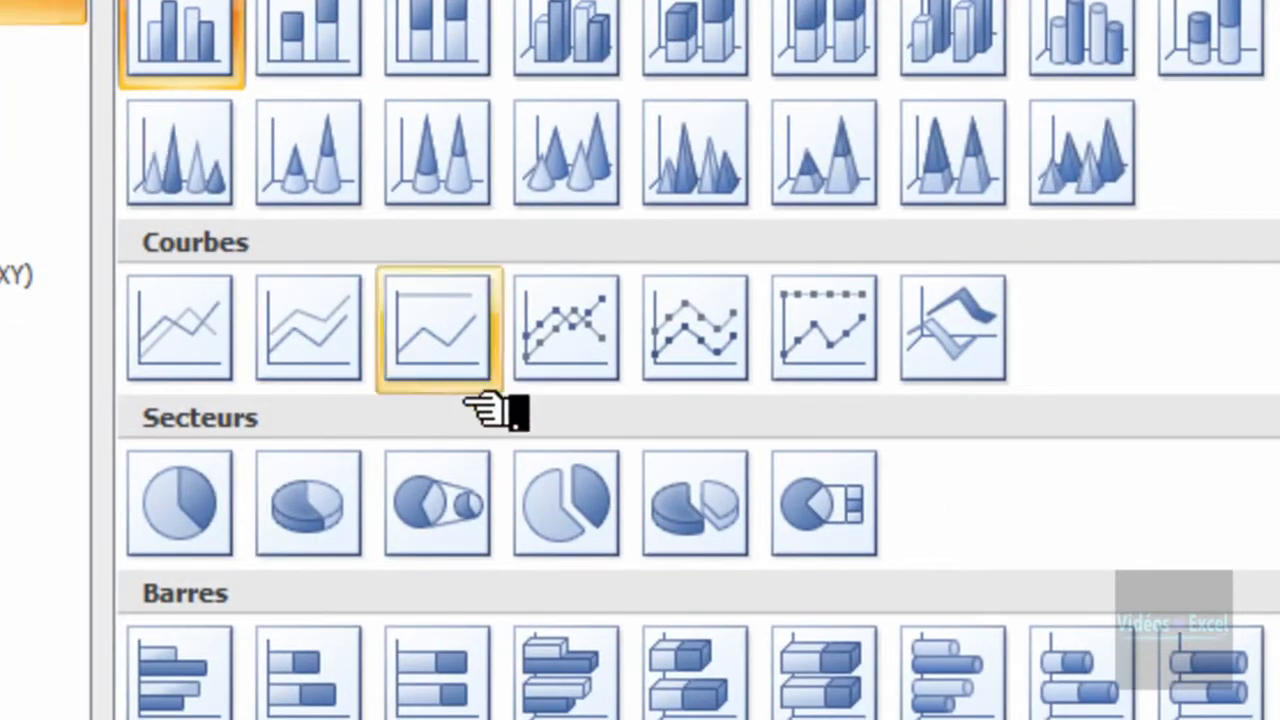
left_click(597, 357)
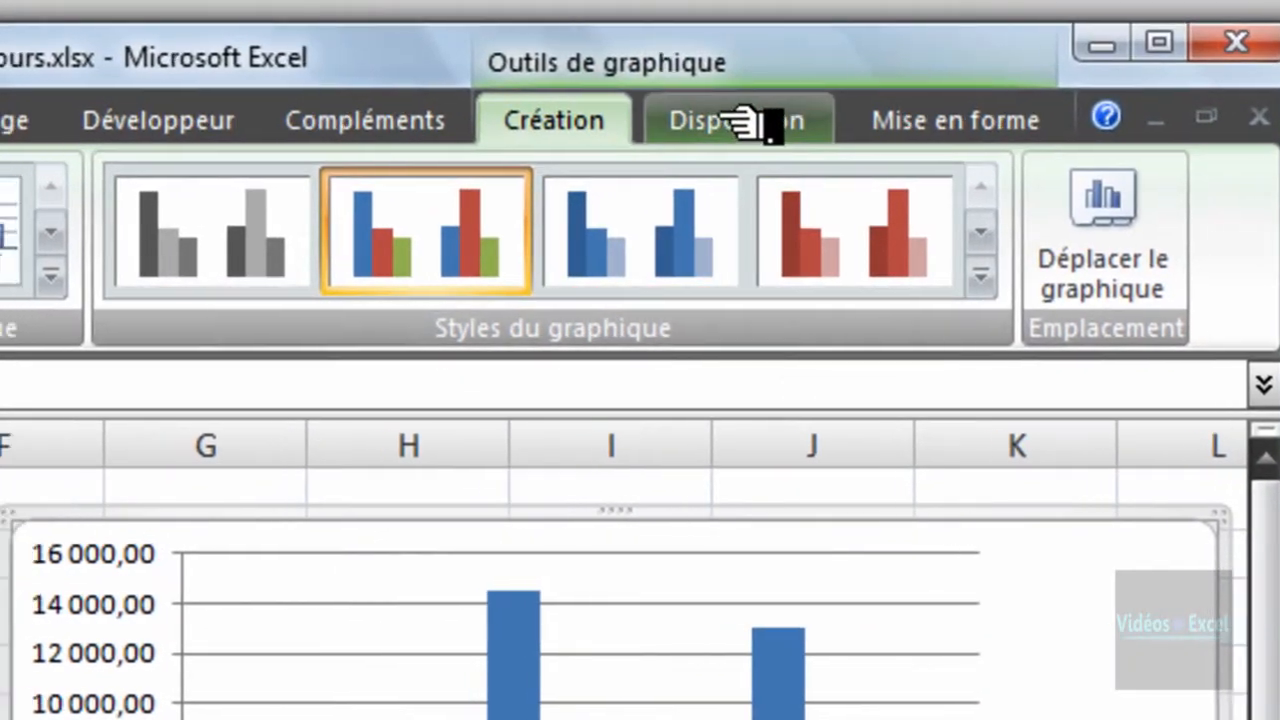
- Format the Données A series with marker type Aucun and line colour Aucun trait
left_click(740, 122)
left_click(430, 180)
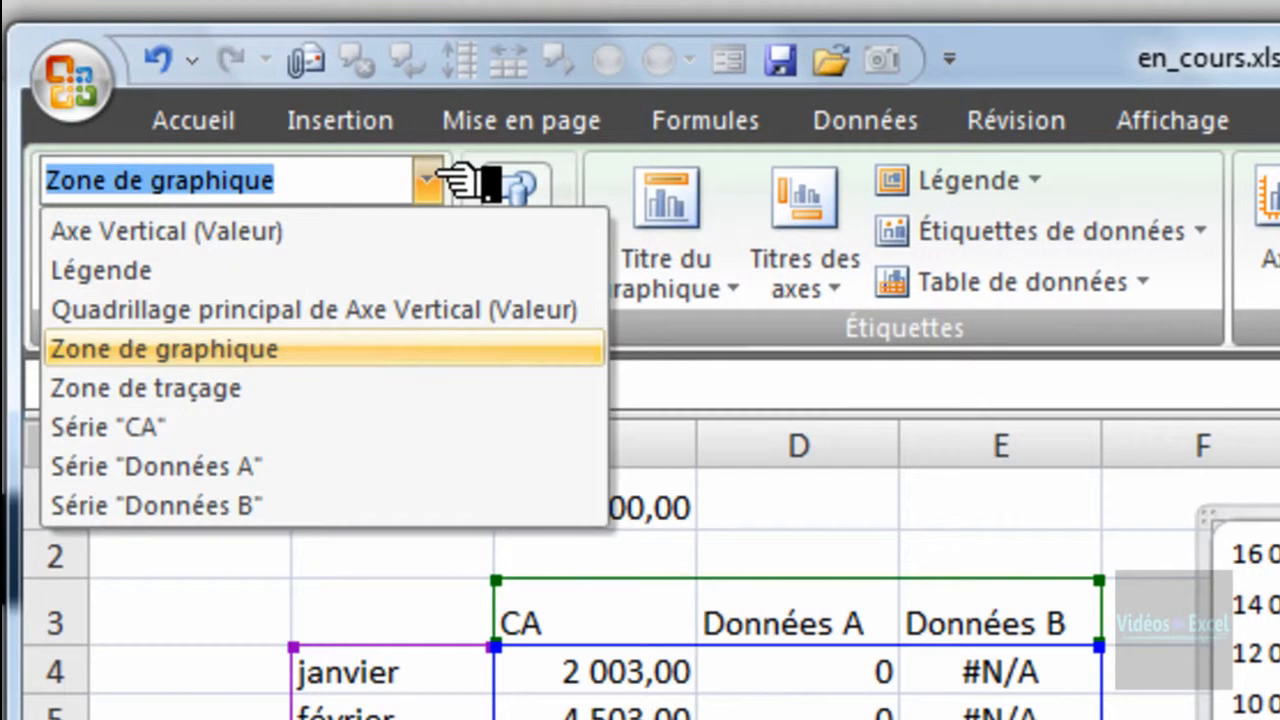
left_click(345, 465)
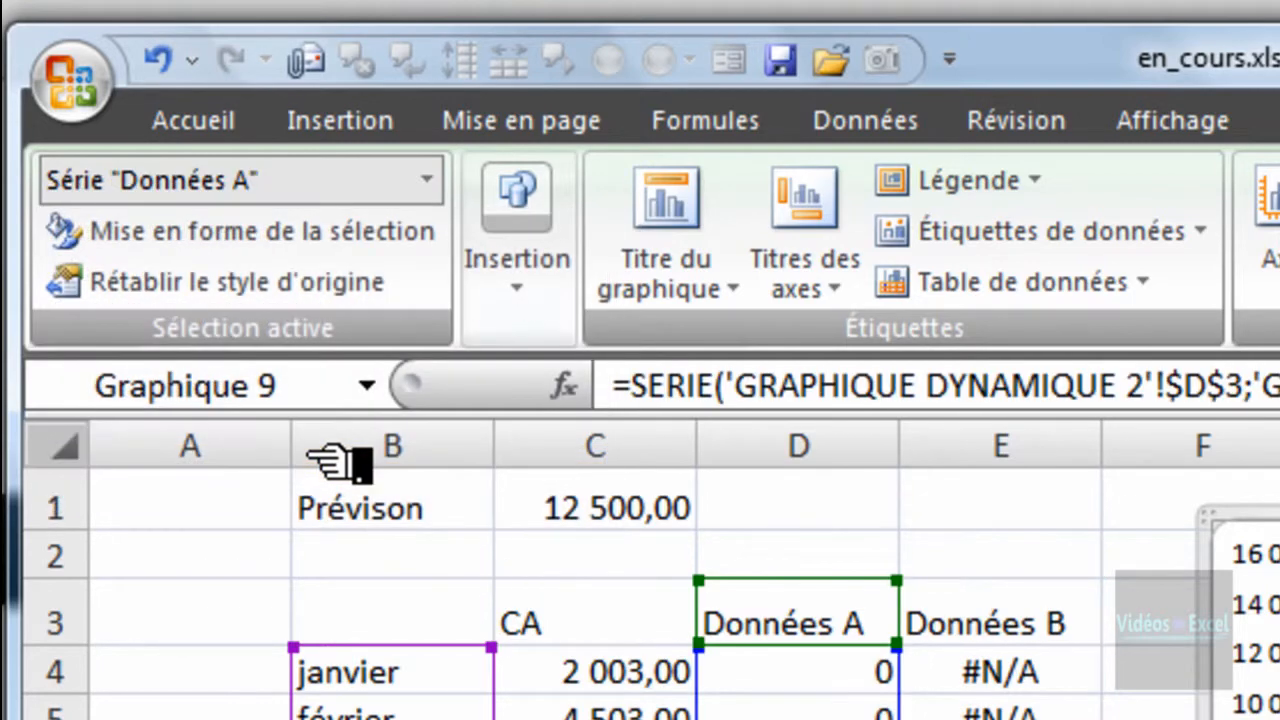
left_click(360, 240)
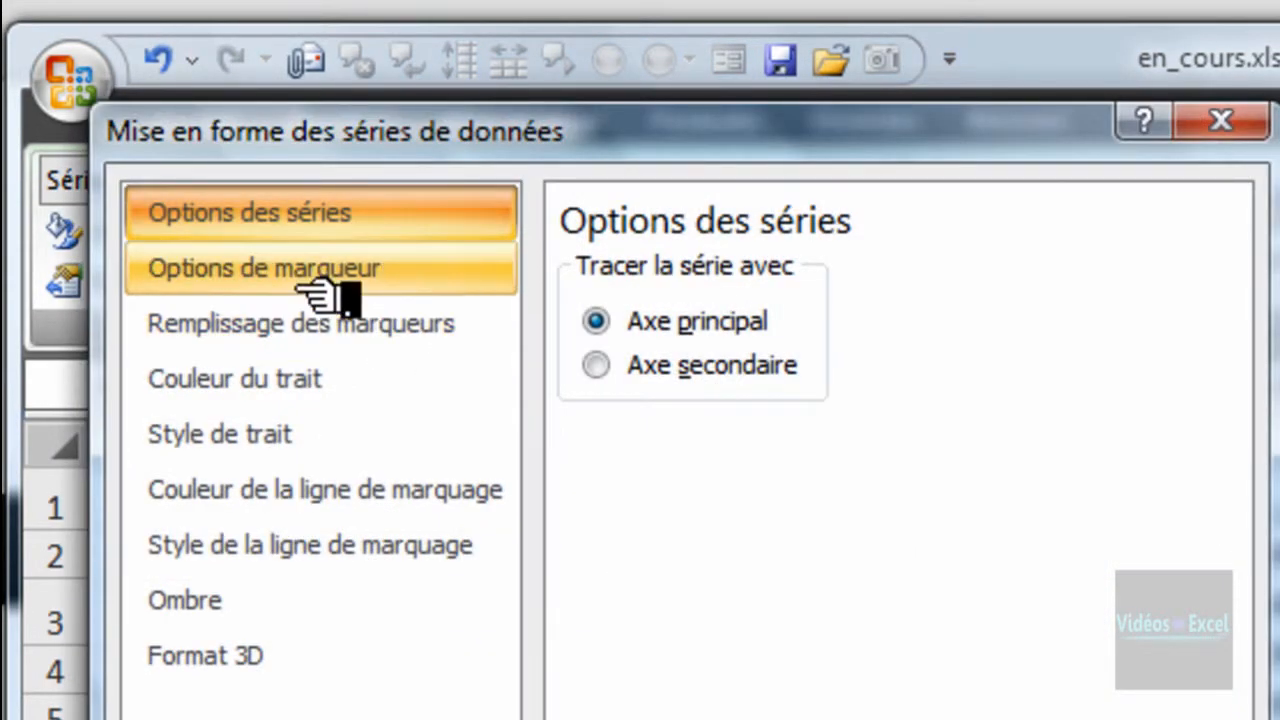
left_click(330, 270)
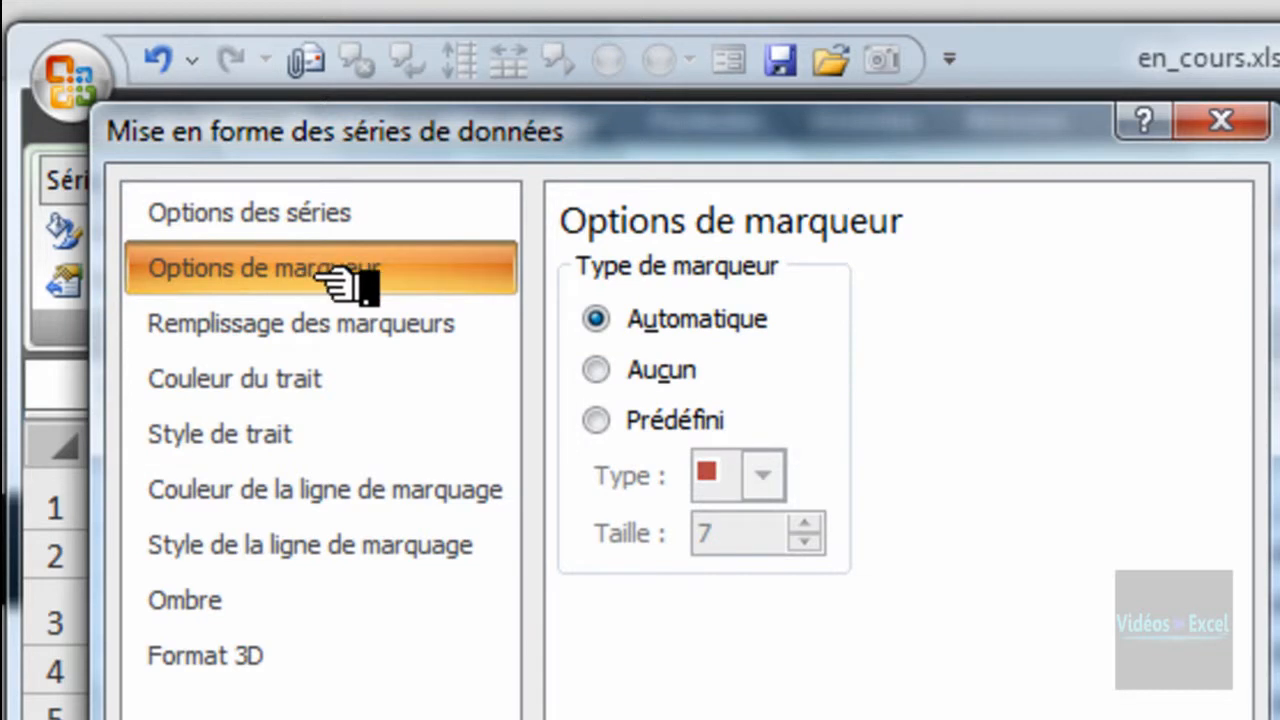
left_click(594, 371)
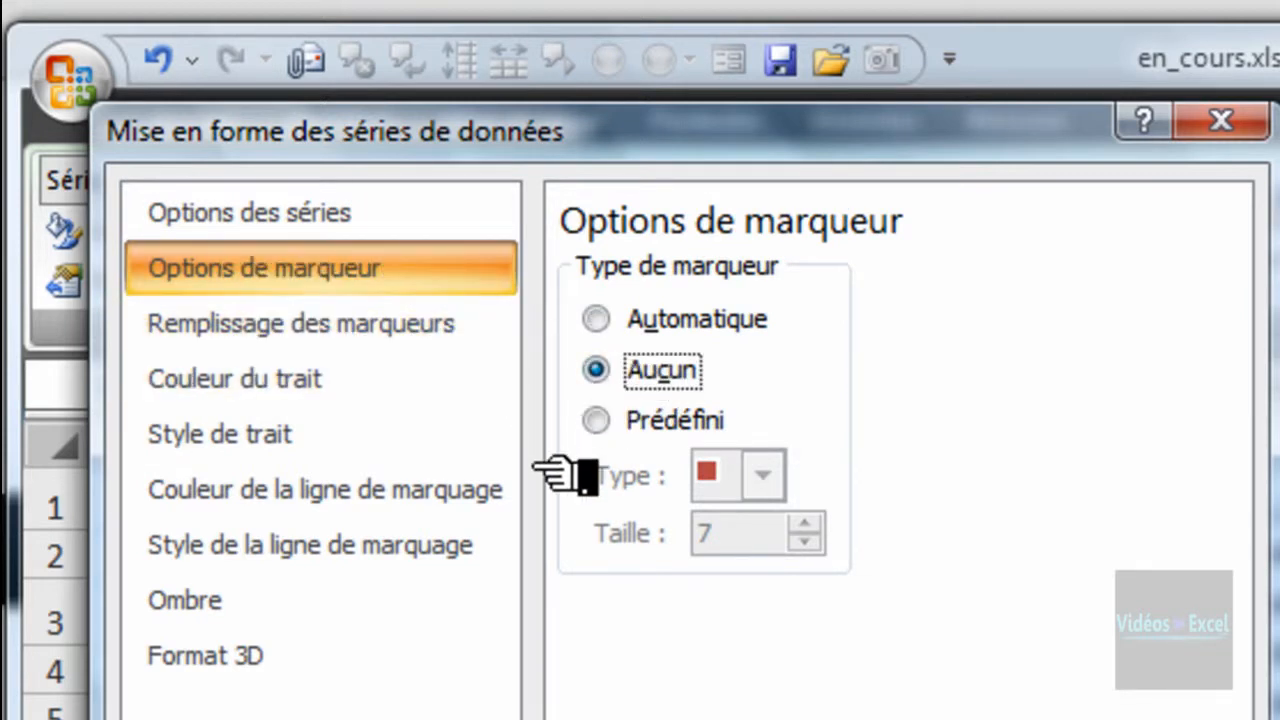
left_click(318, 392)
left_click(572, 274)
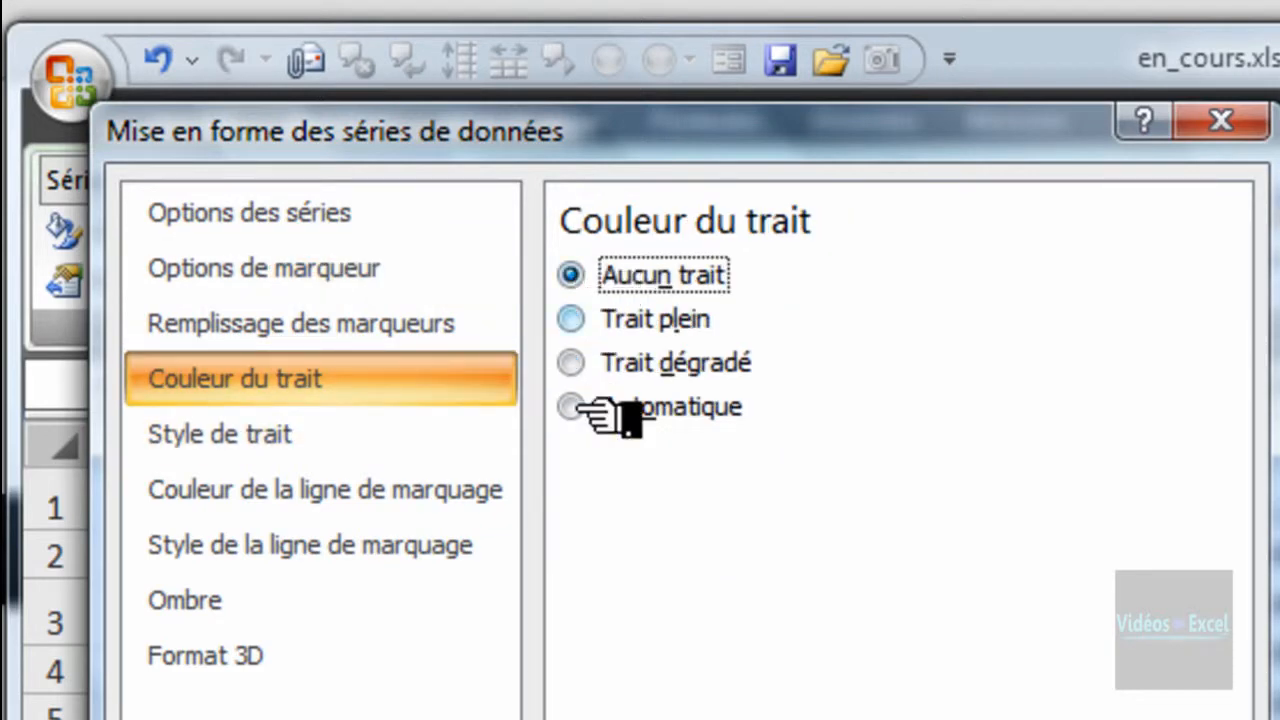
key("Escape")
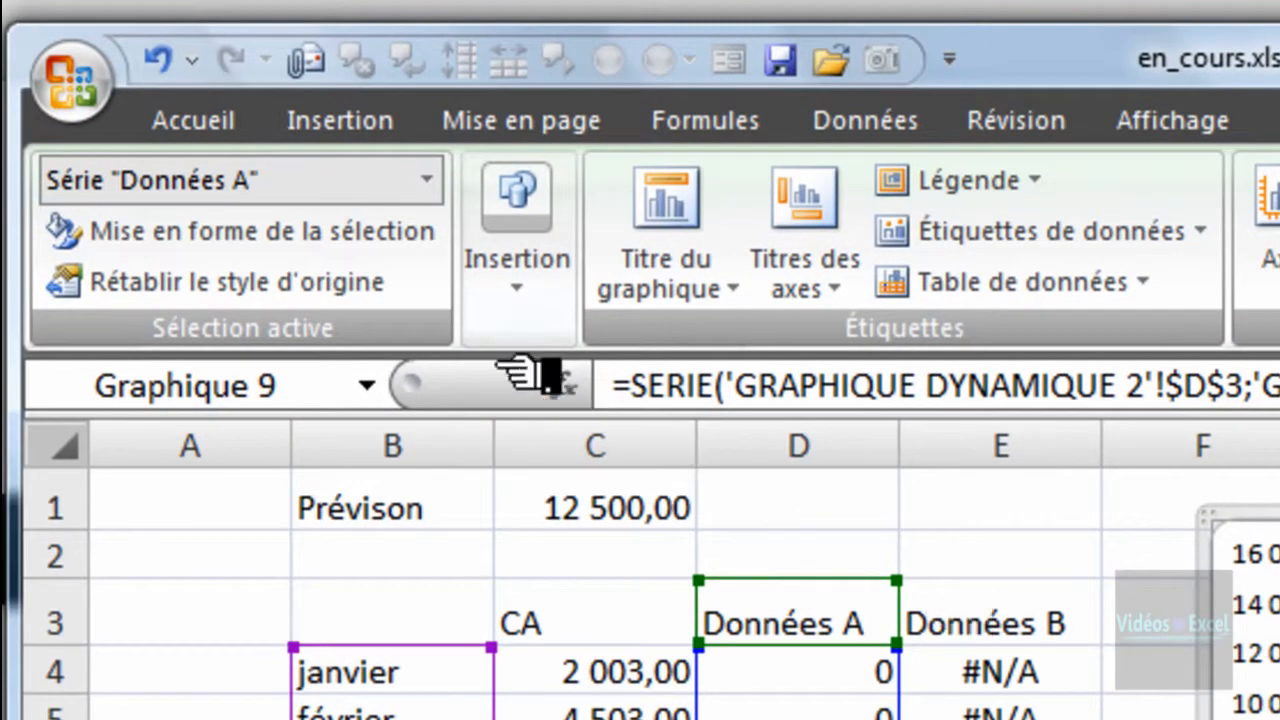
- Format the Données B series with marker type Aucun and line colour Aucun trait
left_click(430, 181)
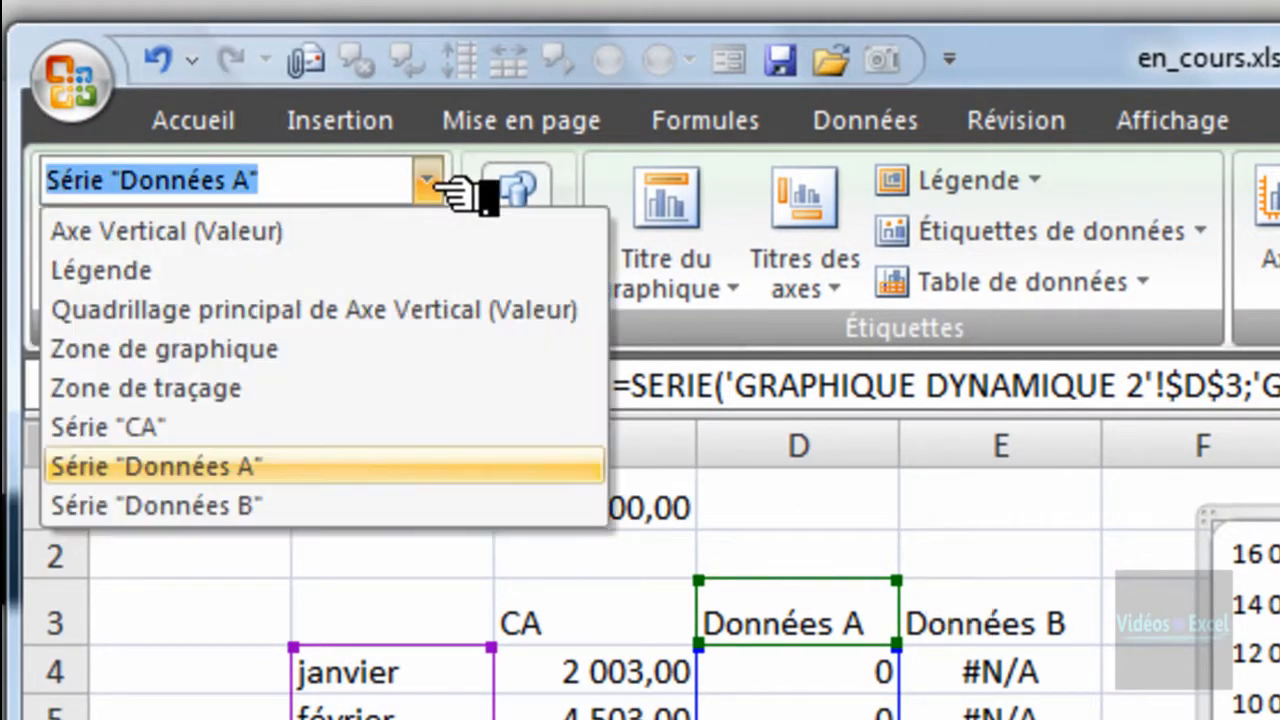
left_click(375, 512)
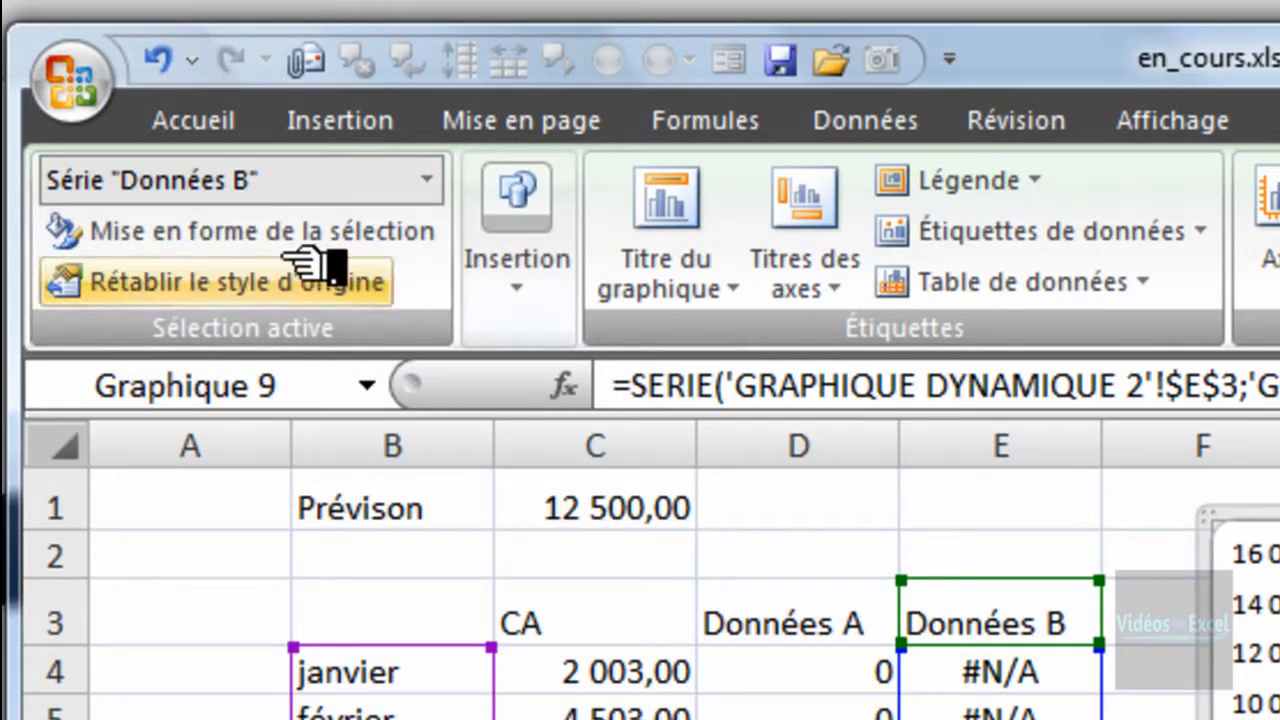
left_click(365, 248)
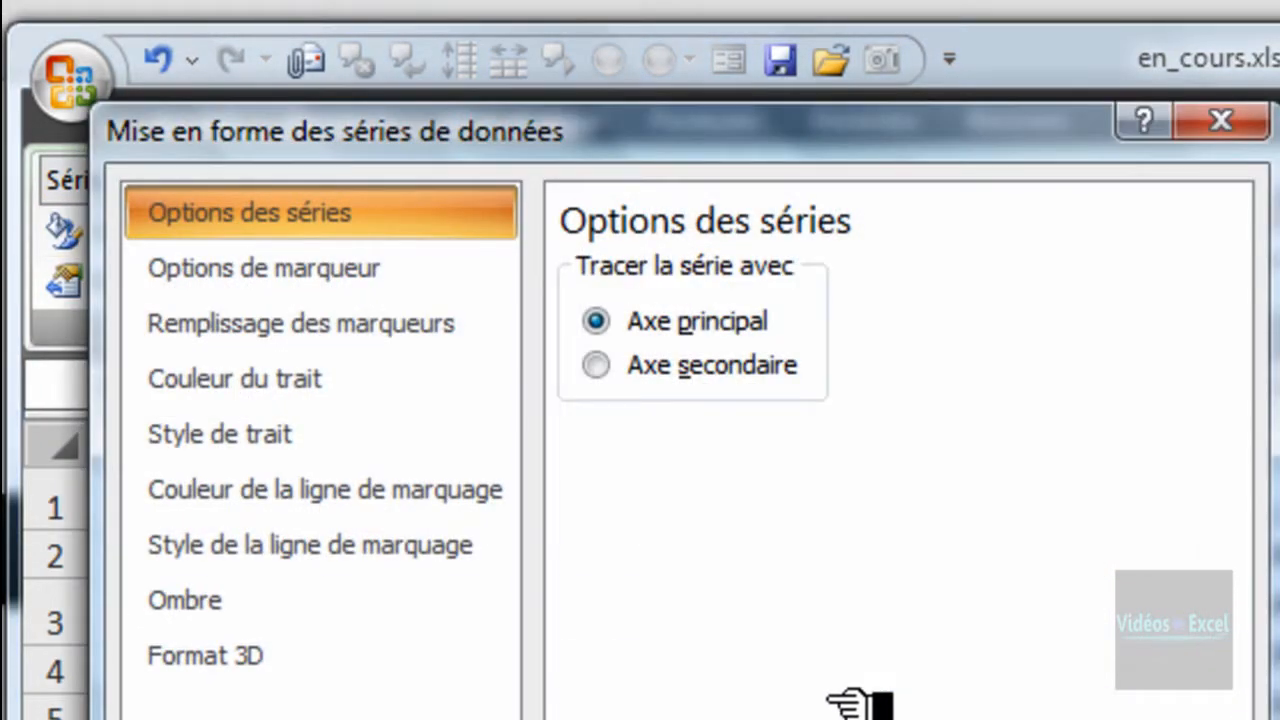
left_click(318, 283)
left_click(630, 370)
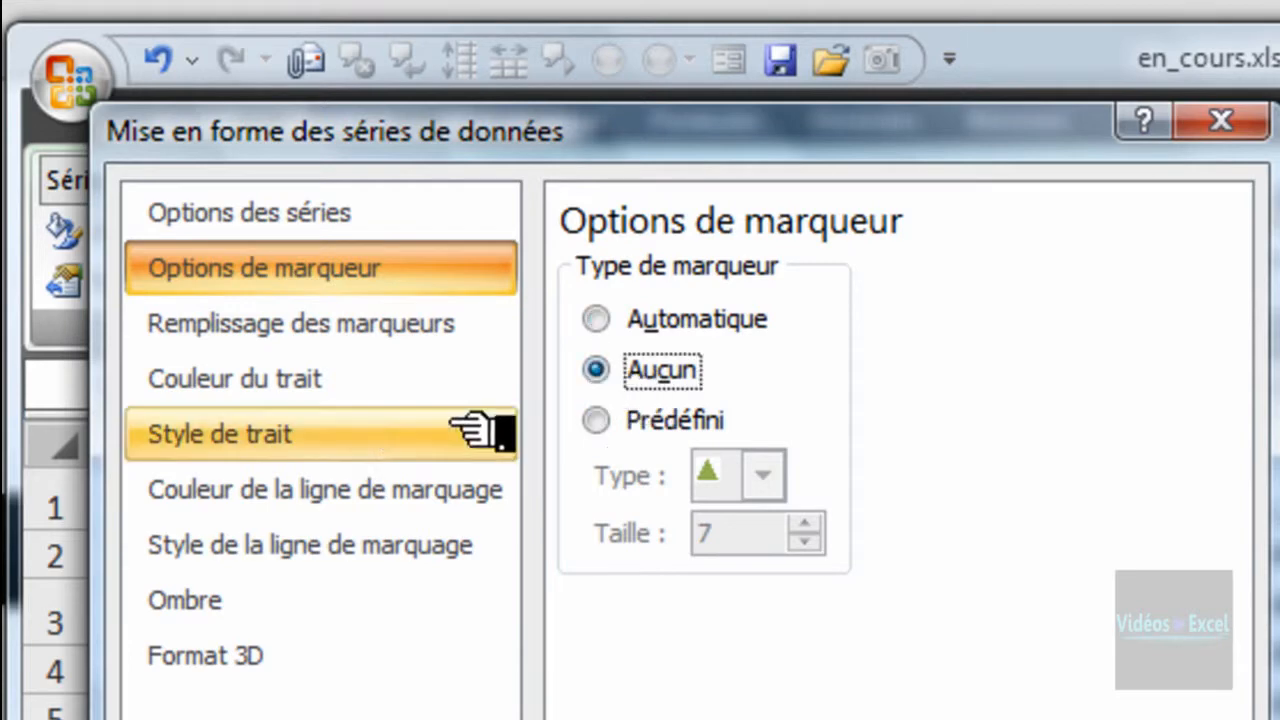
left_click(288, 378)
left_click(571, 275)
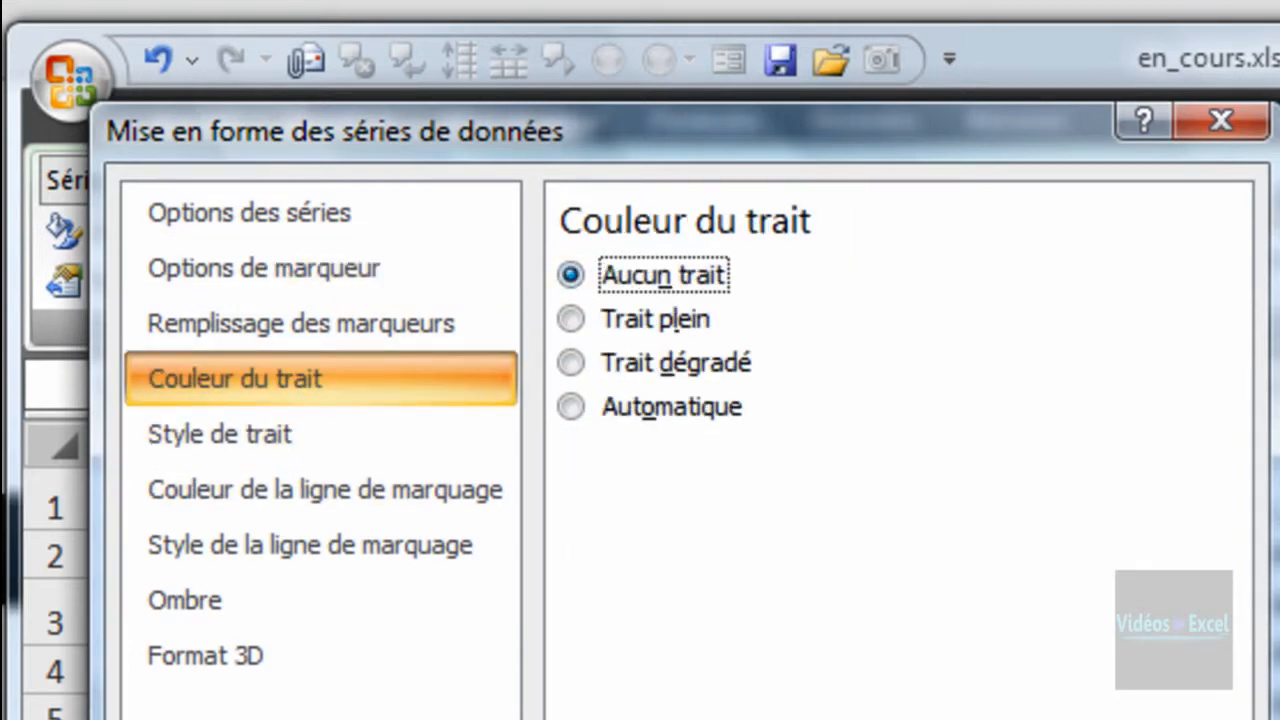
left_click(1185, 718)
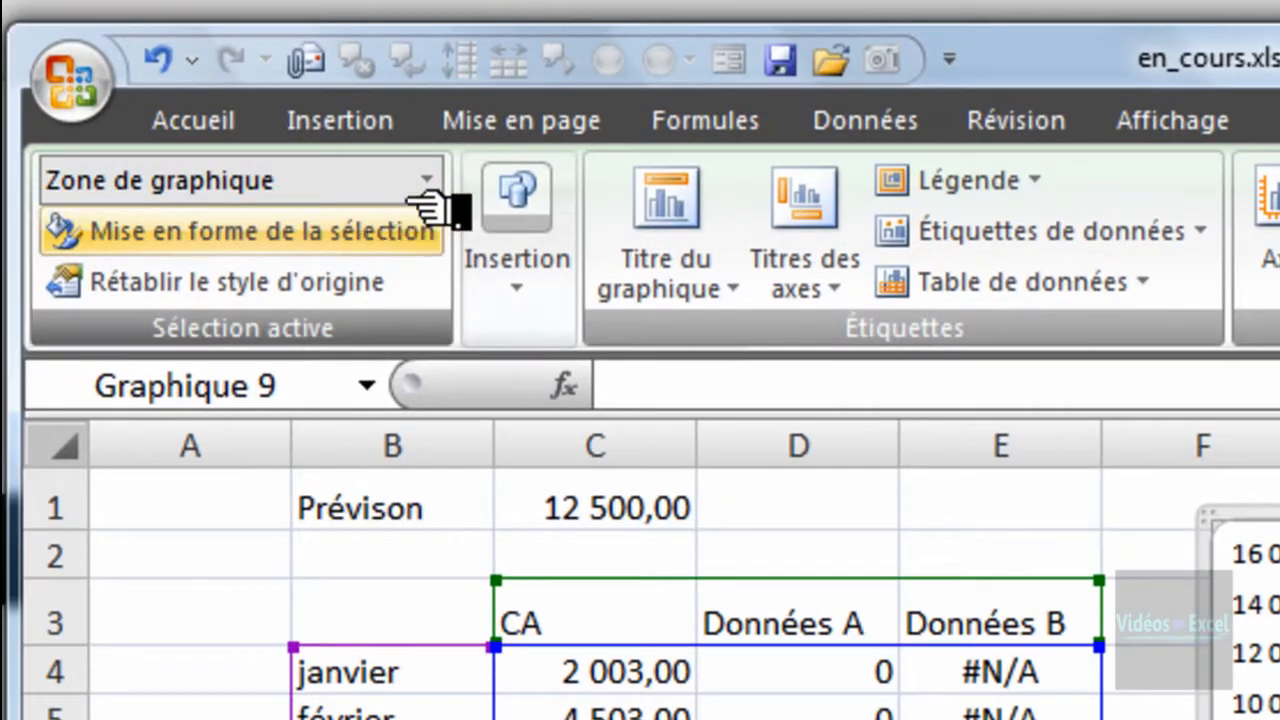
- Add data labels to the Données A series showing only the category name (Nom de catégorie), positioned En dessous
left_click(424, 179)
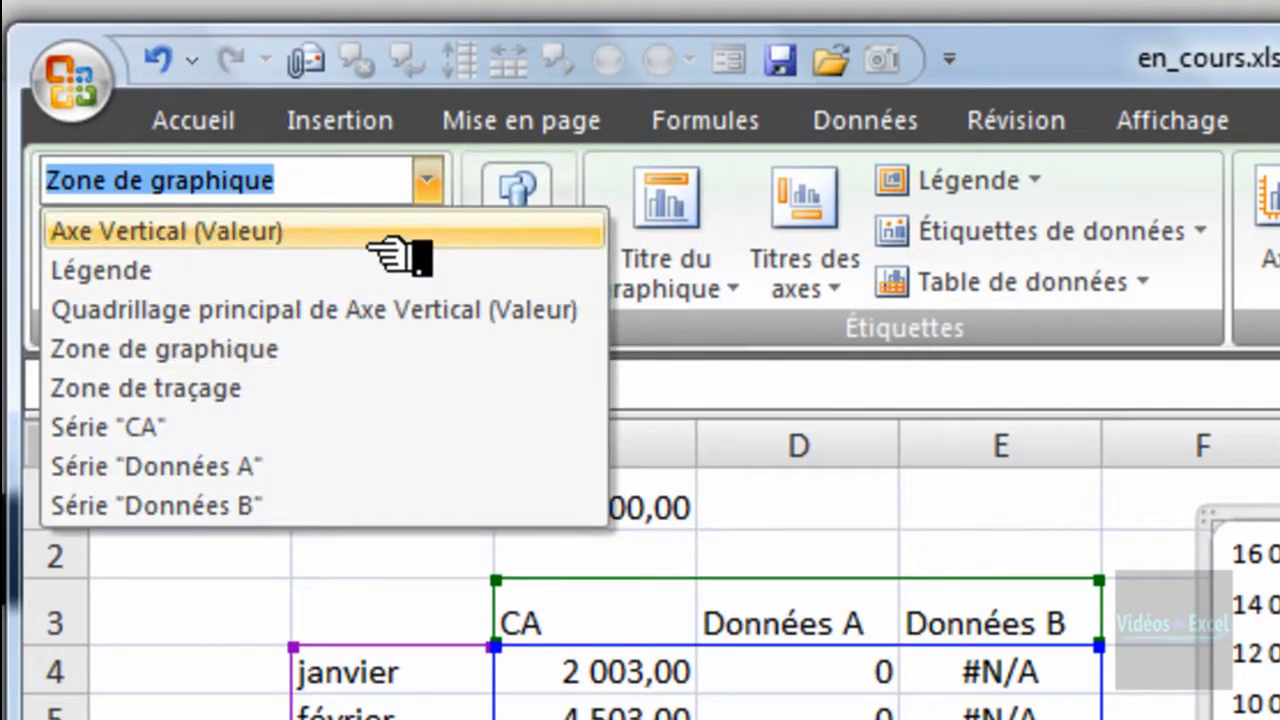
left_click(382, 466)
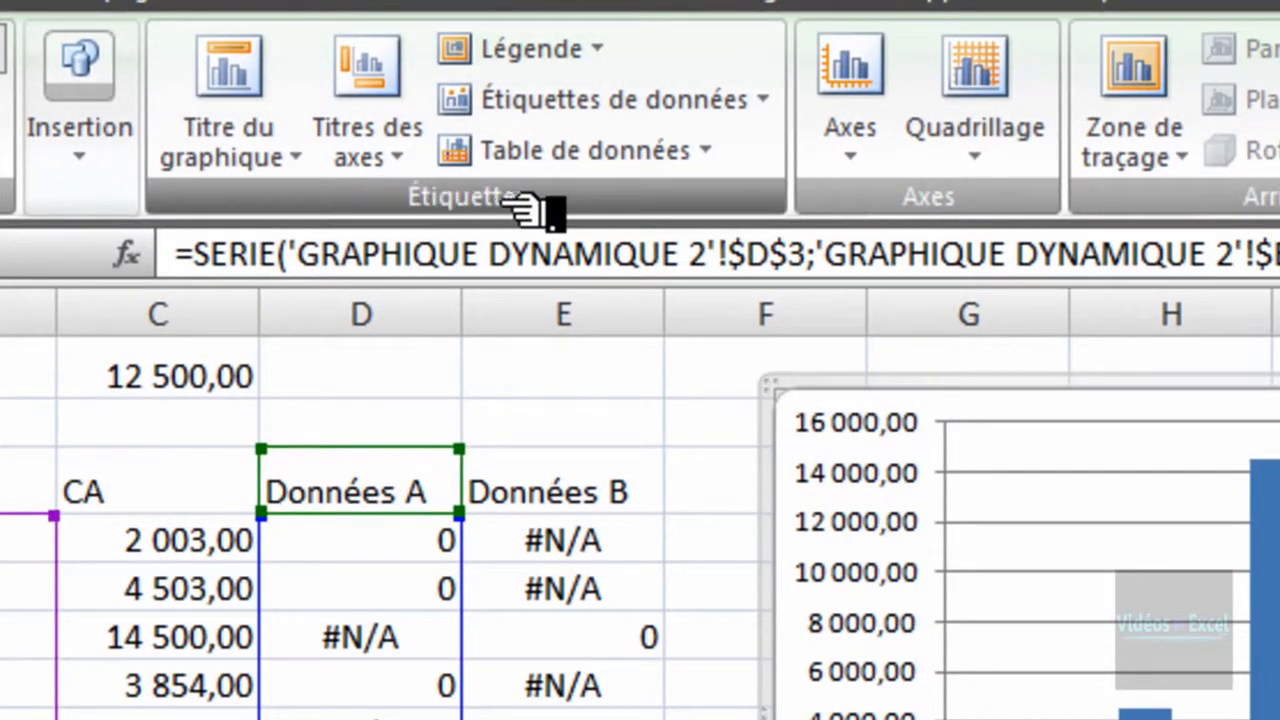
left_click(778, 102)
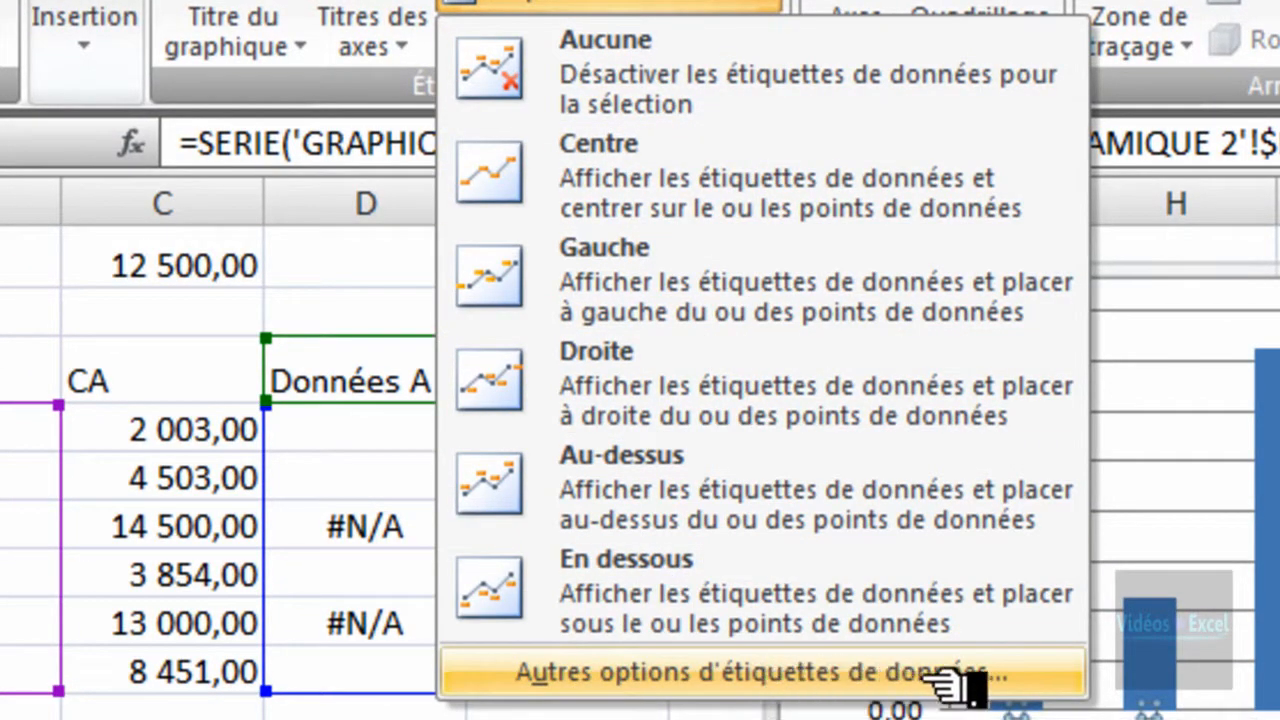
left_click(985, 673)
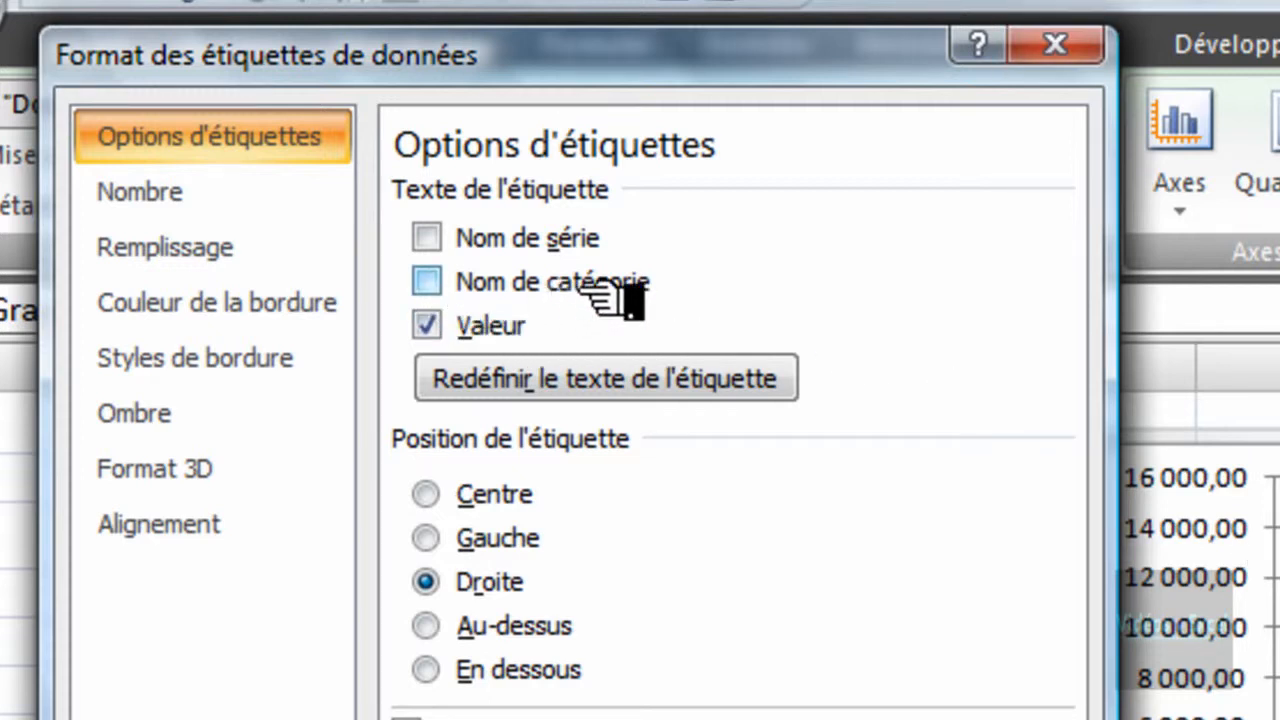
left_click(462, 292)
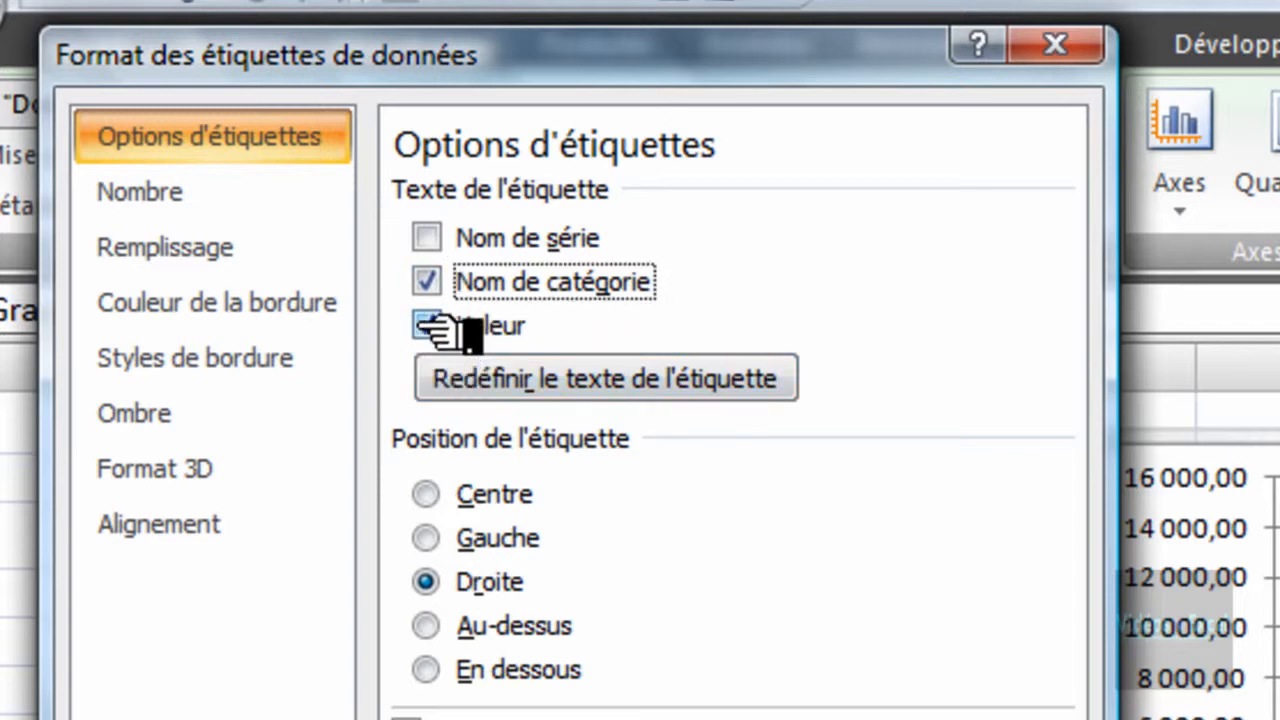
left_click(426, 326)
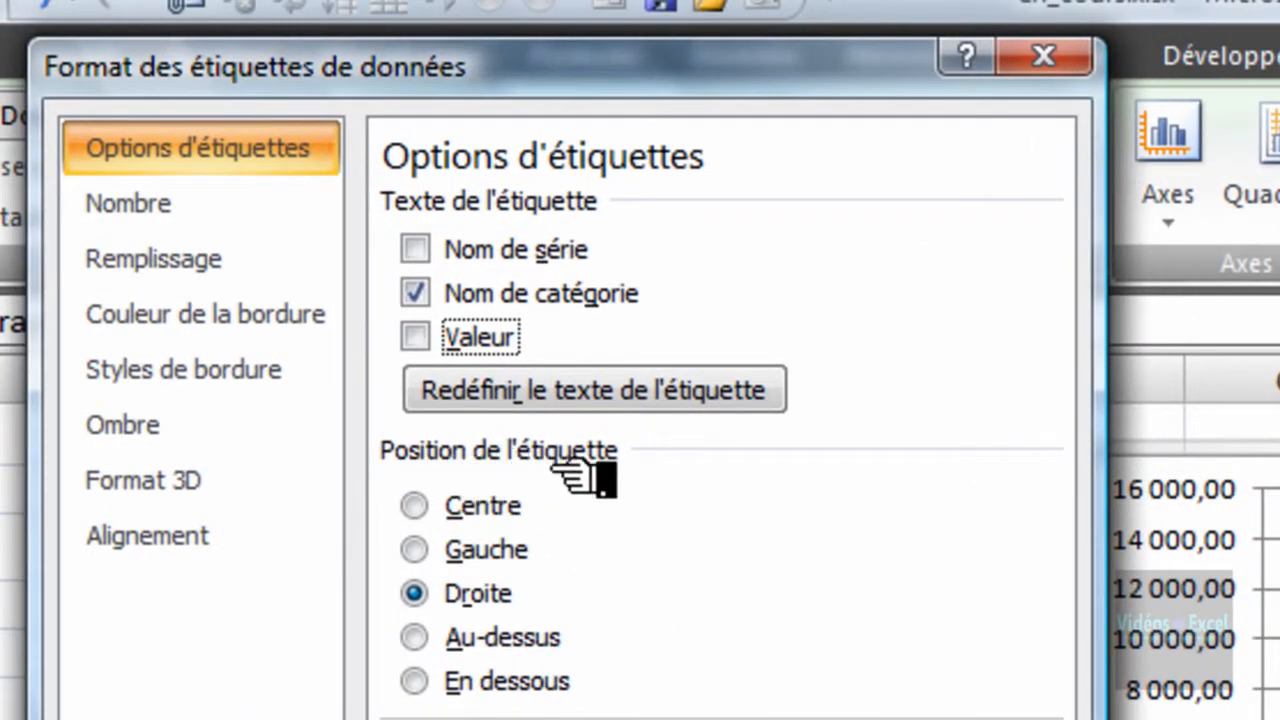
left_click(415, 681)
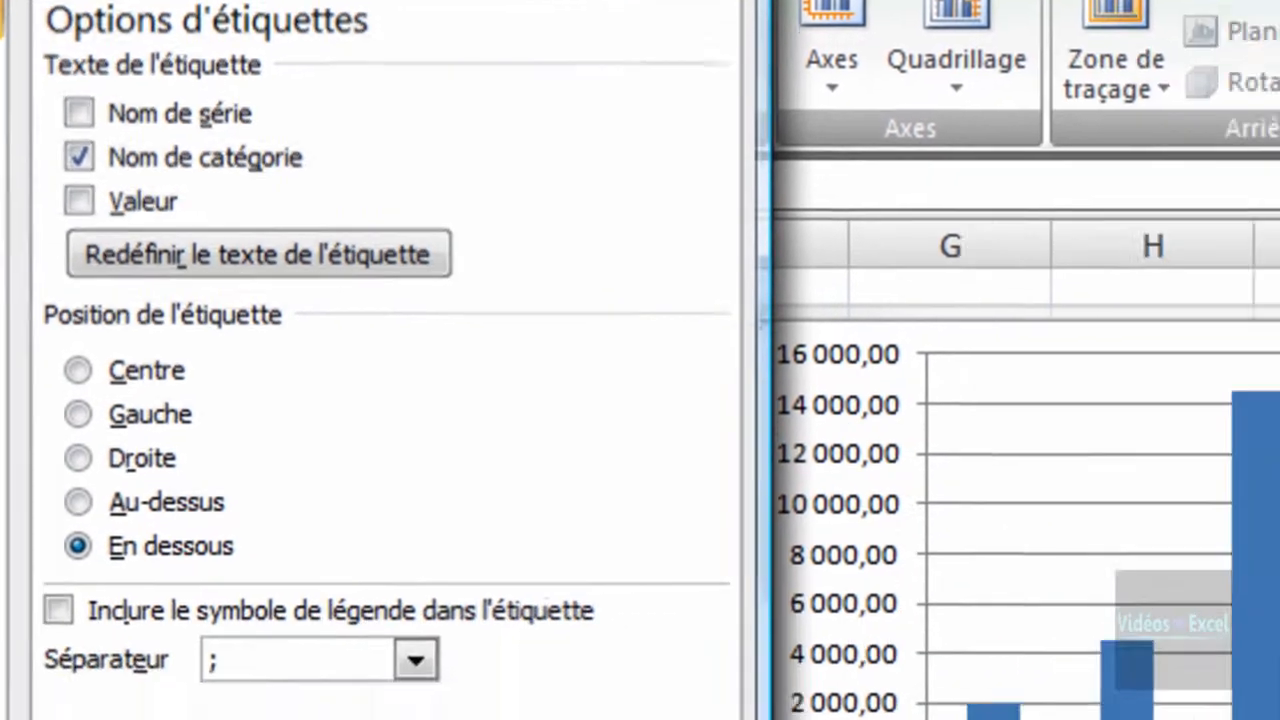
left_click(1010, 715)
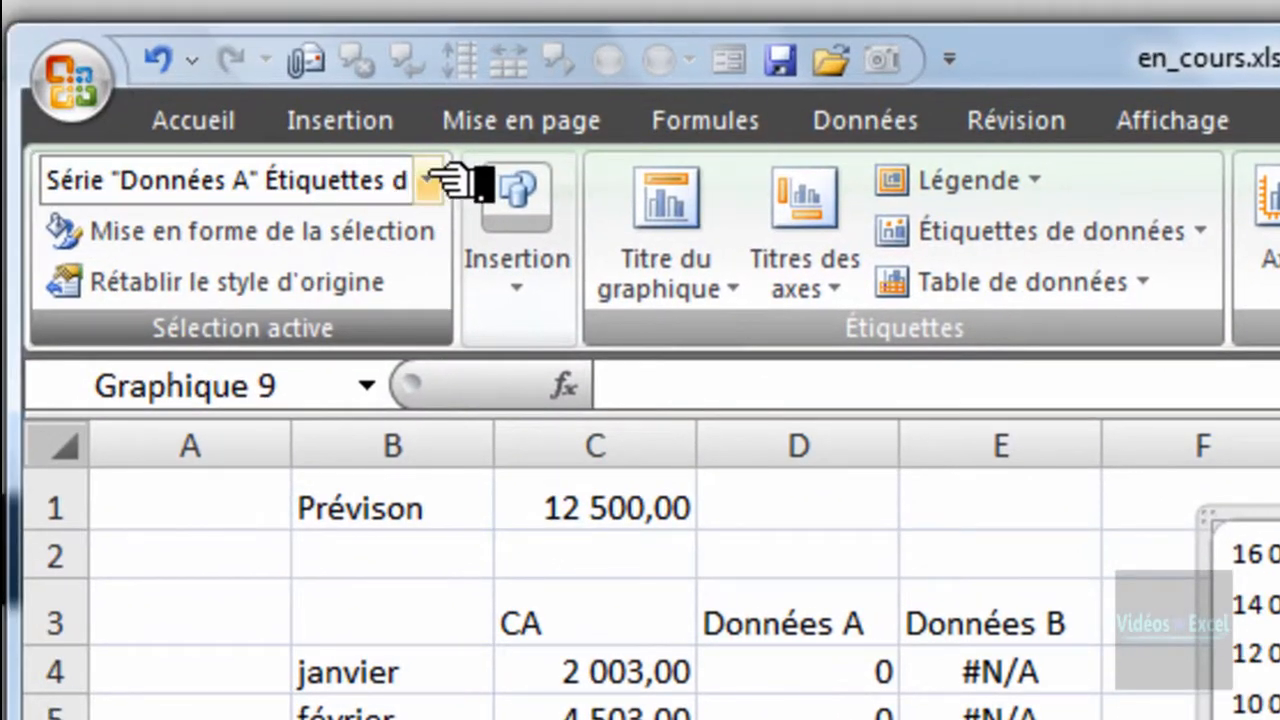
- Add data labels to the Données B series showing only the category name (Nom de catégorie), positioned En dessous
left_click(430, 181)
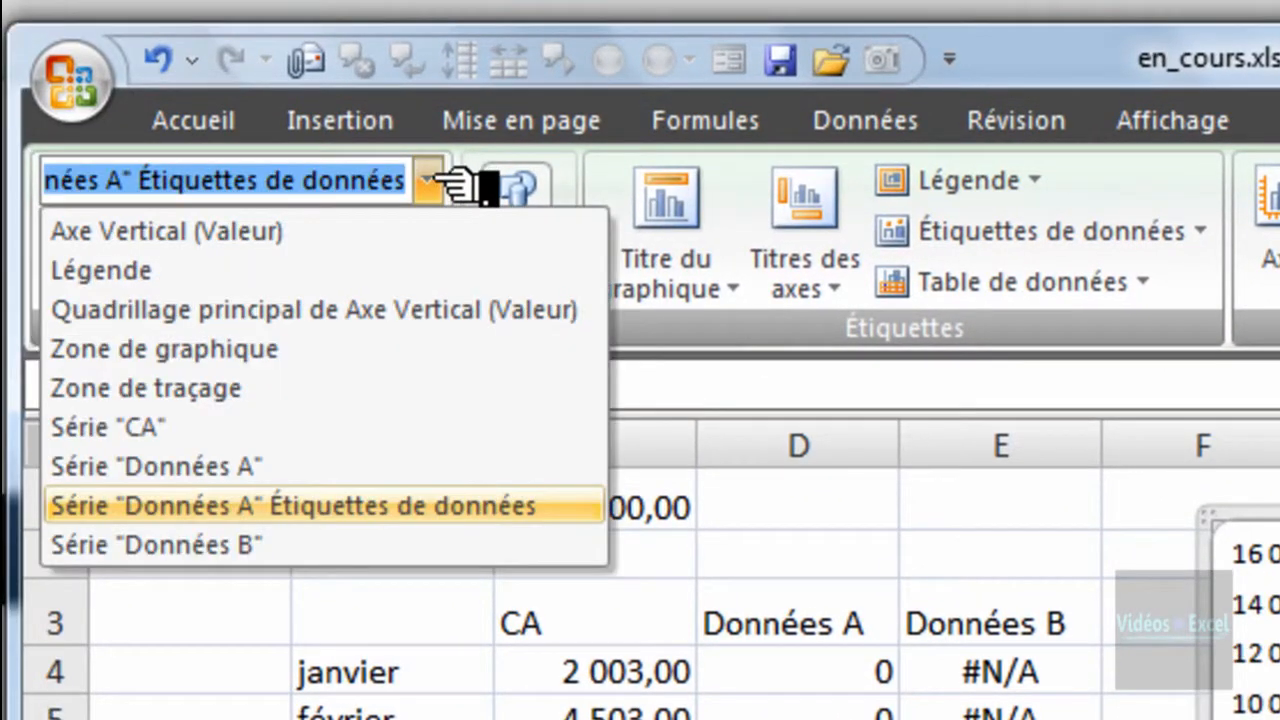
left_click(345, 545)
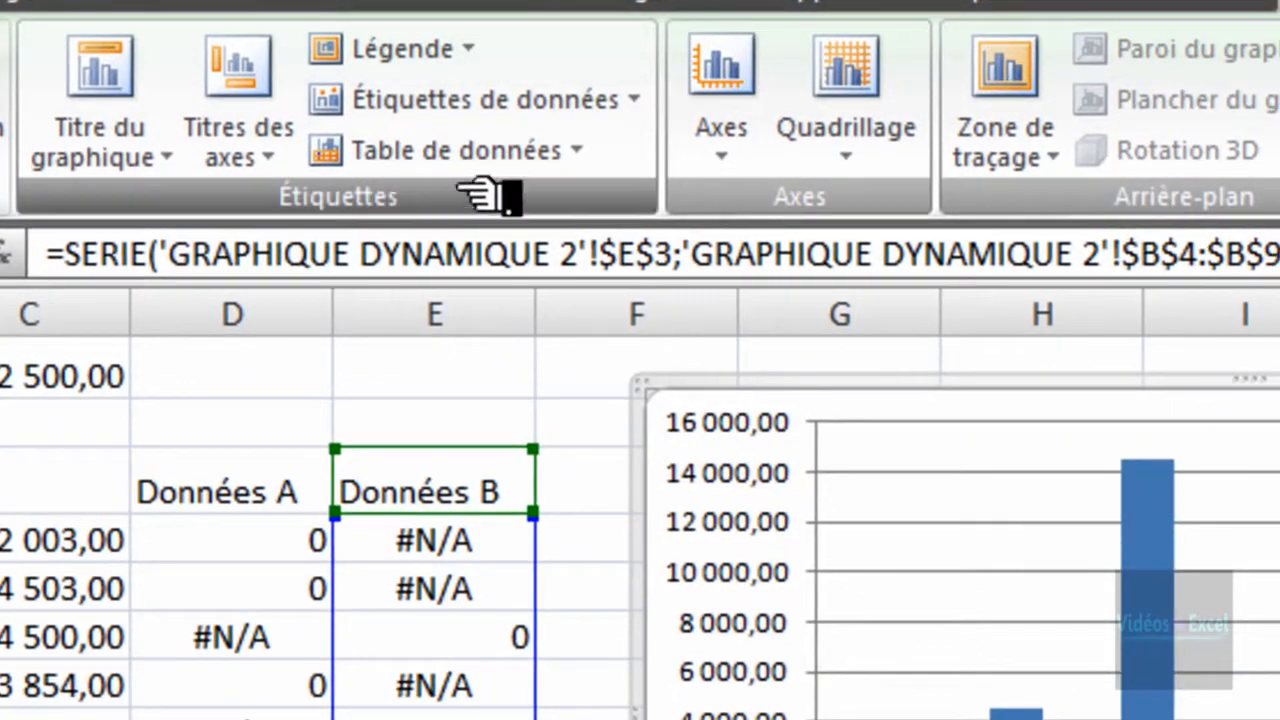
left_click(645, 100)
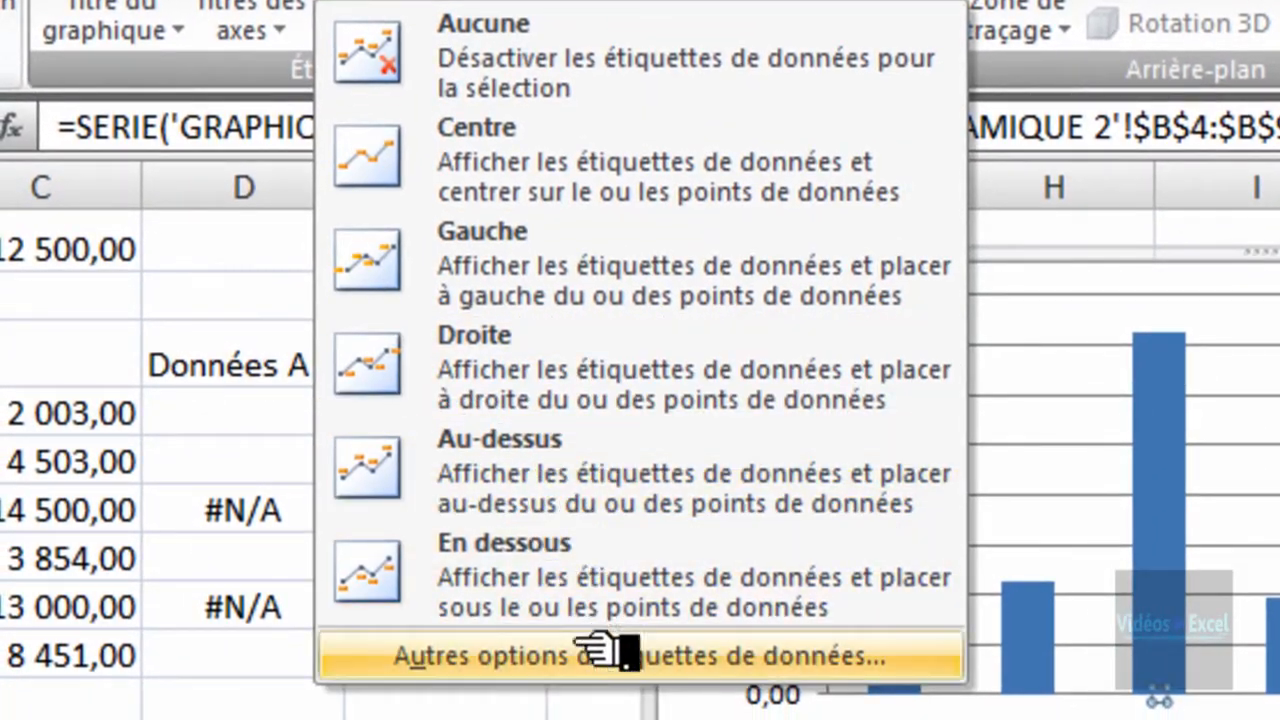
left_click(600, 652)
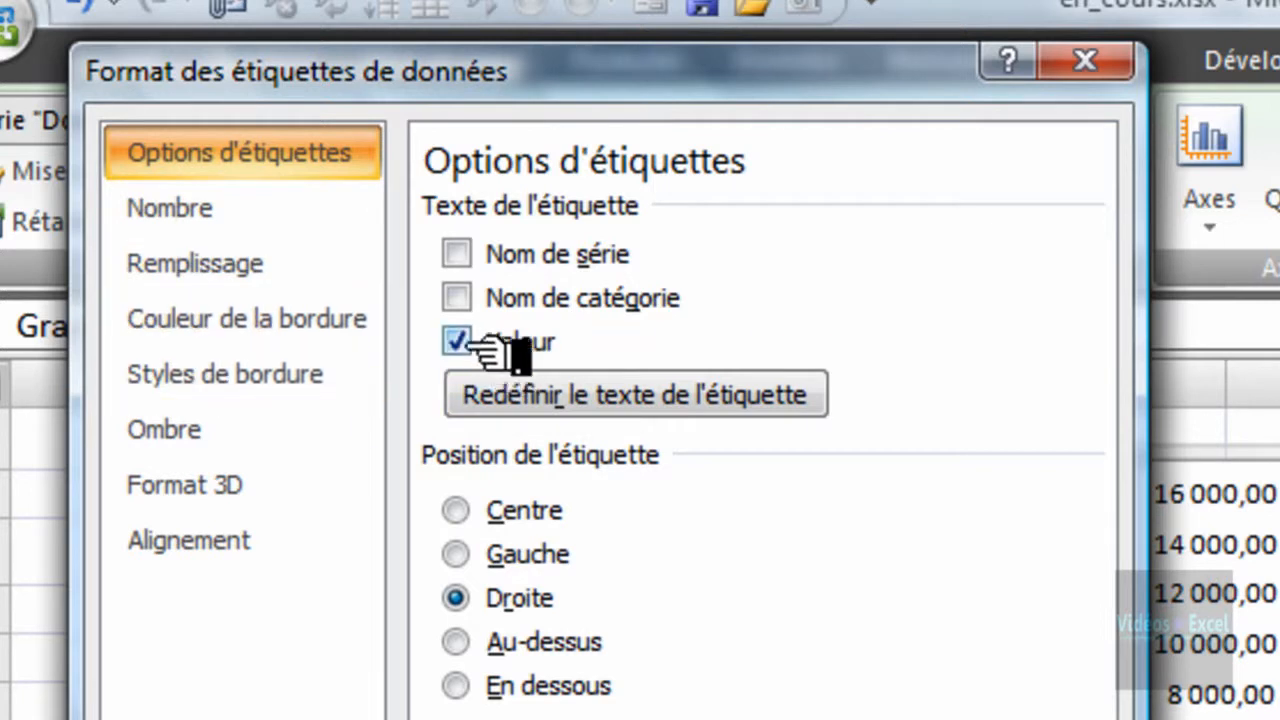
left_click(460, 342)
left_click(460, 298)
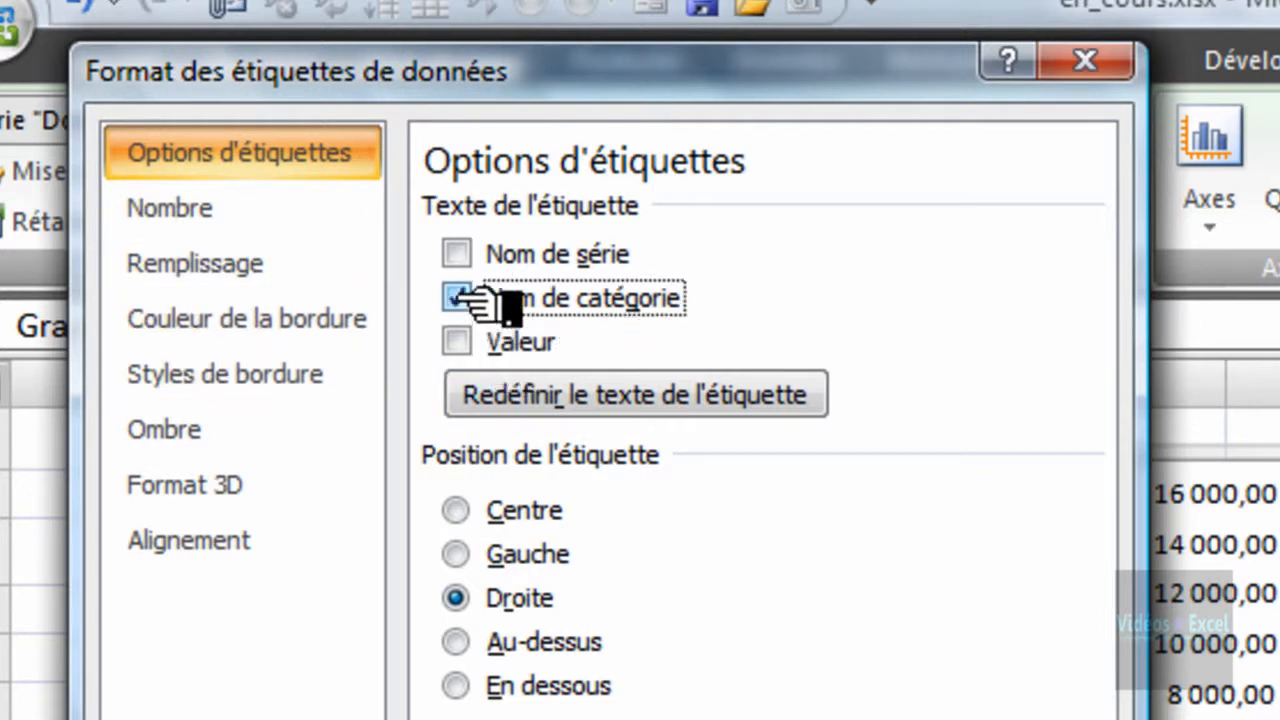
left_click(456, 686)
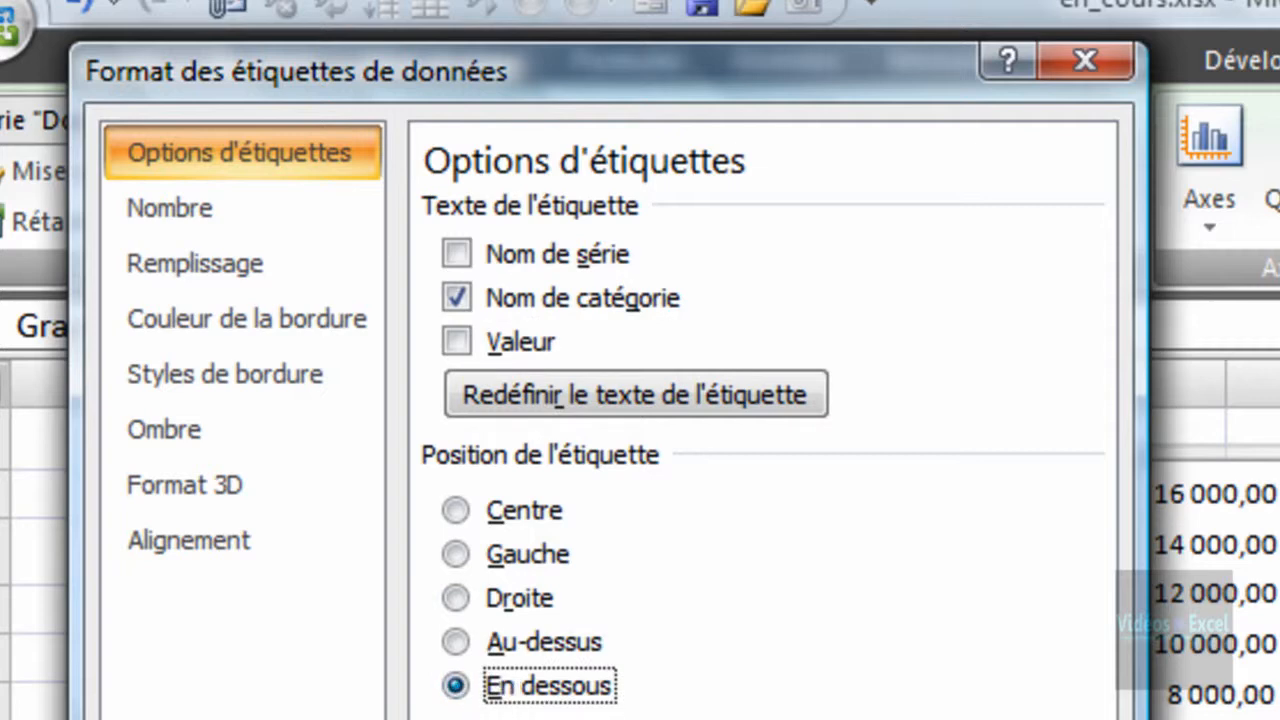
left_click(1062, 719)
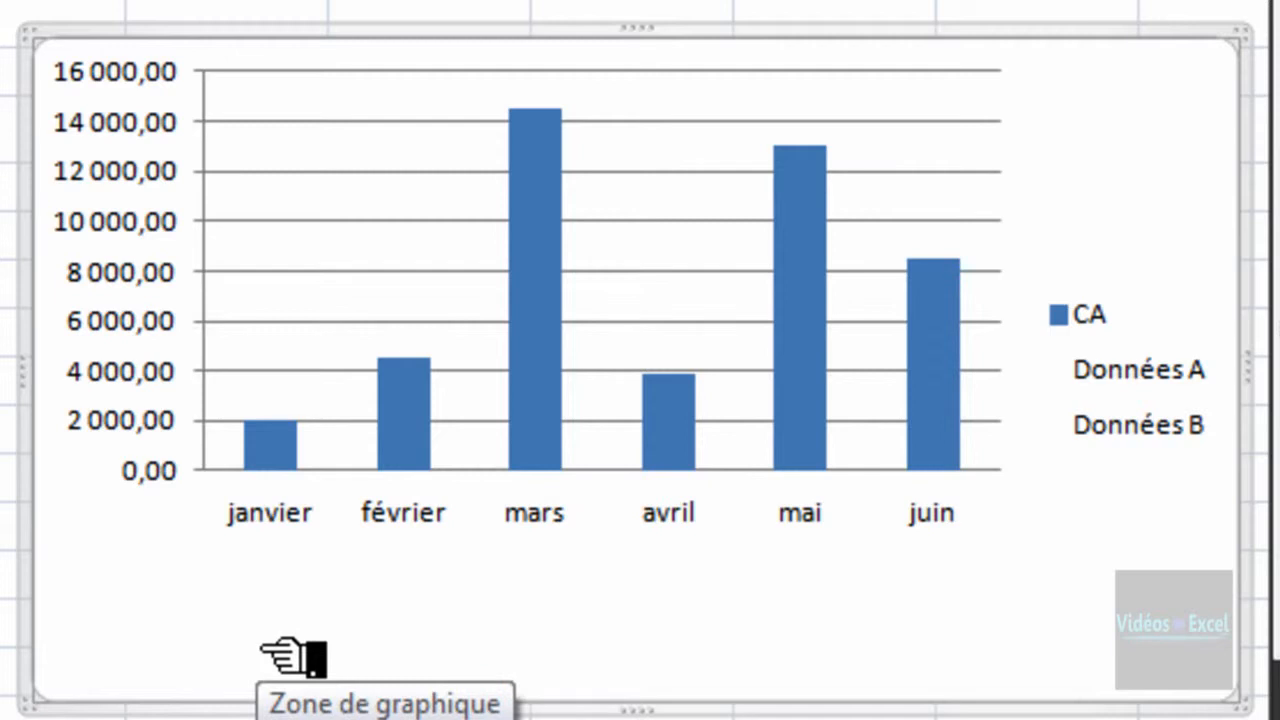
- Delete the Données B and Données A entries from the chart legend, keeping only CA
left_click(1160, 432)
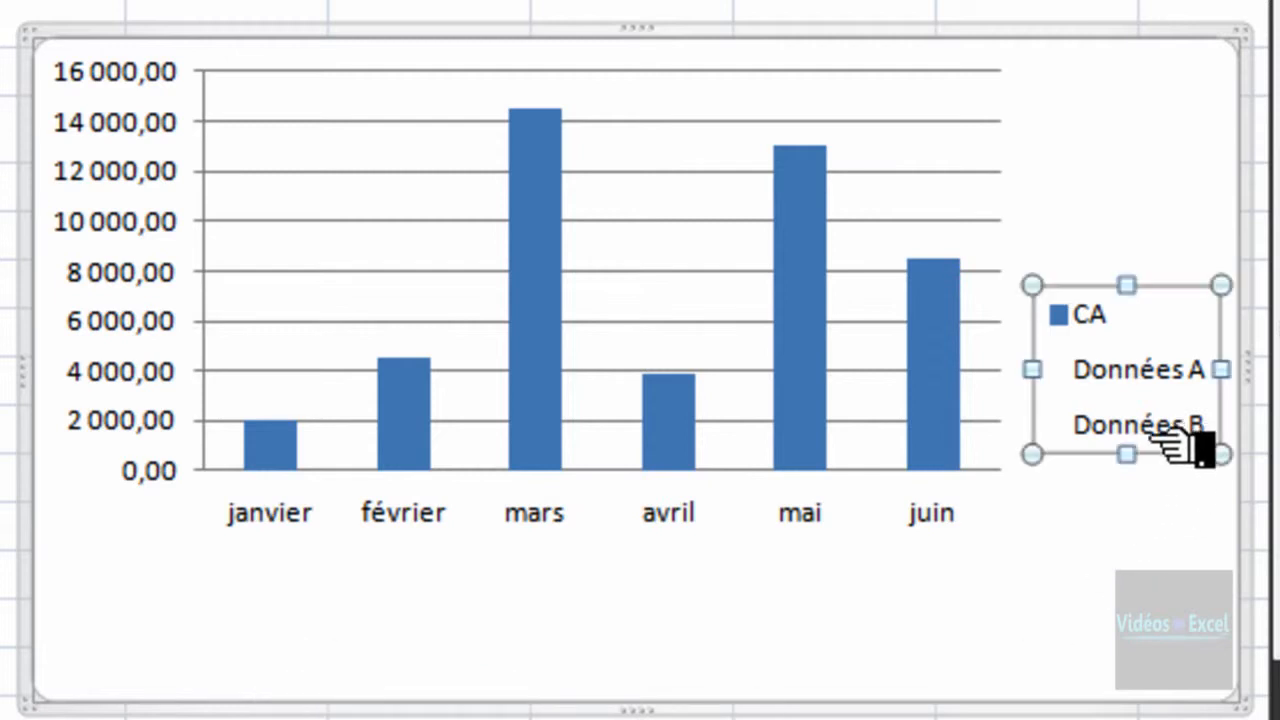
left_click(1065, 668)
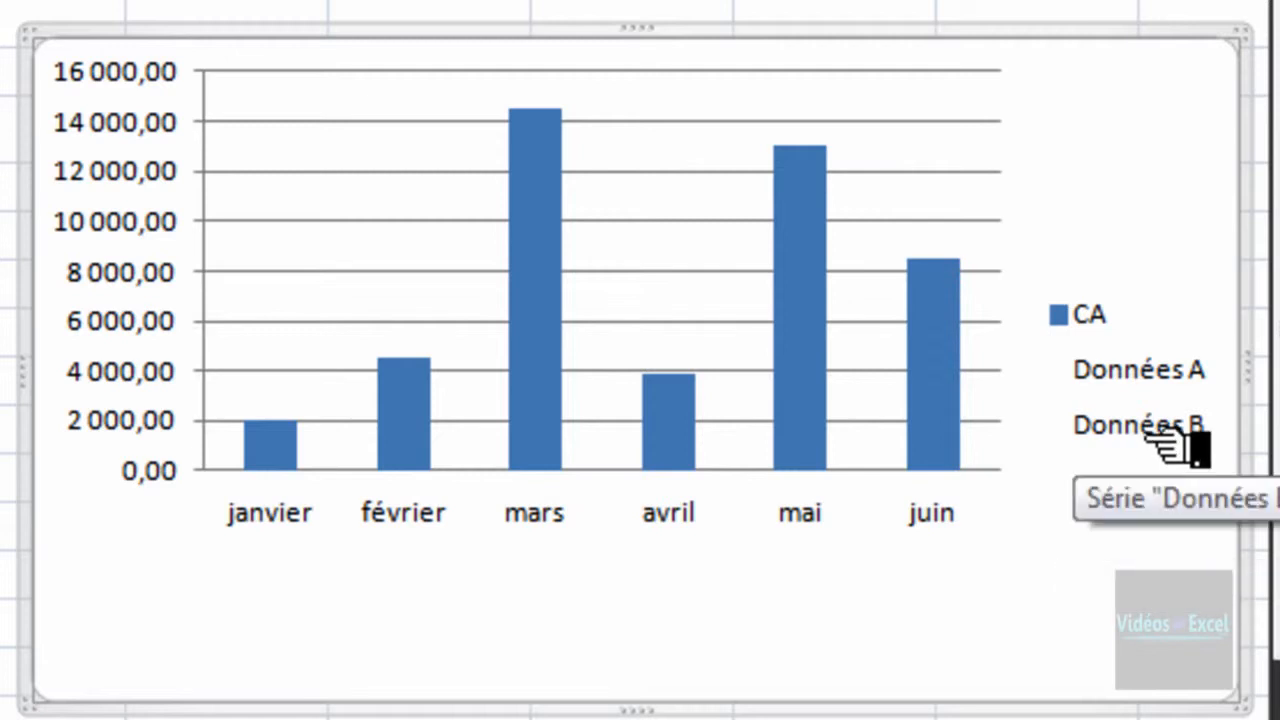
left_click(1178, 445)
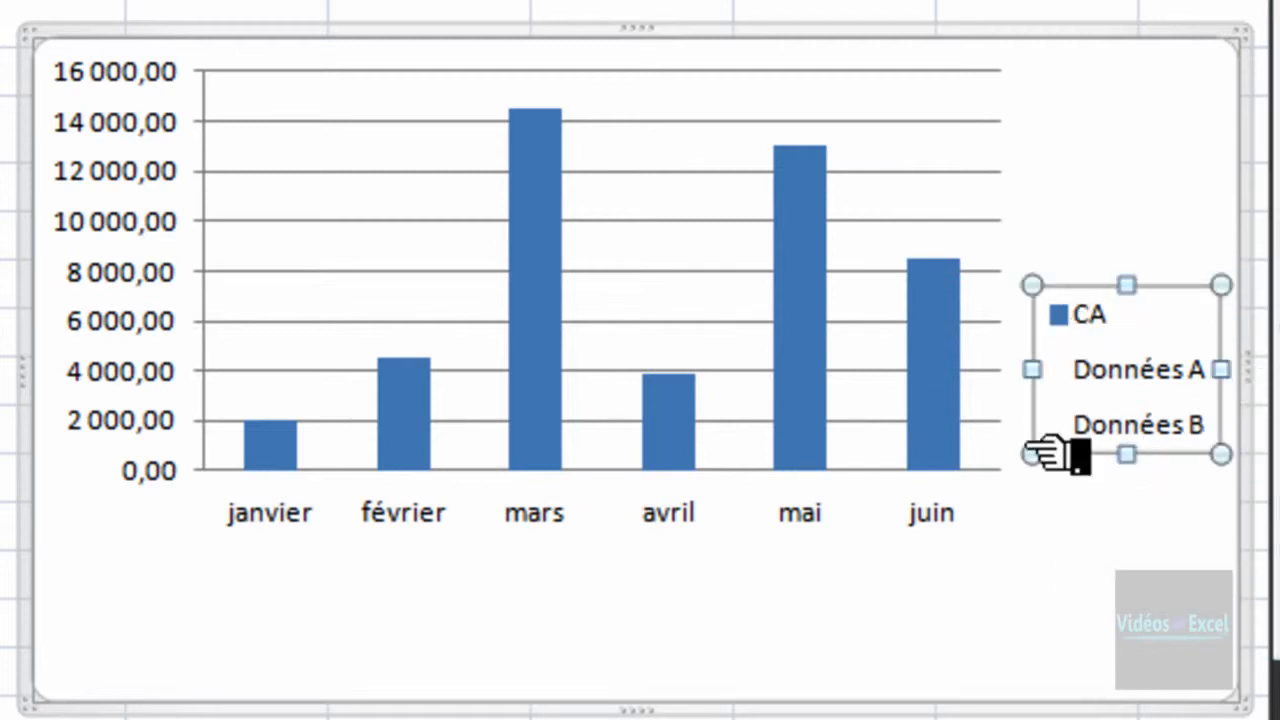
left_click(1160, 430)
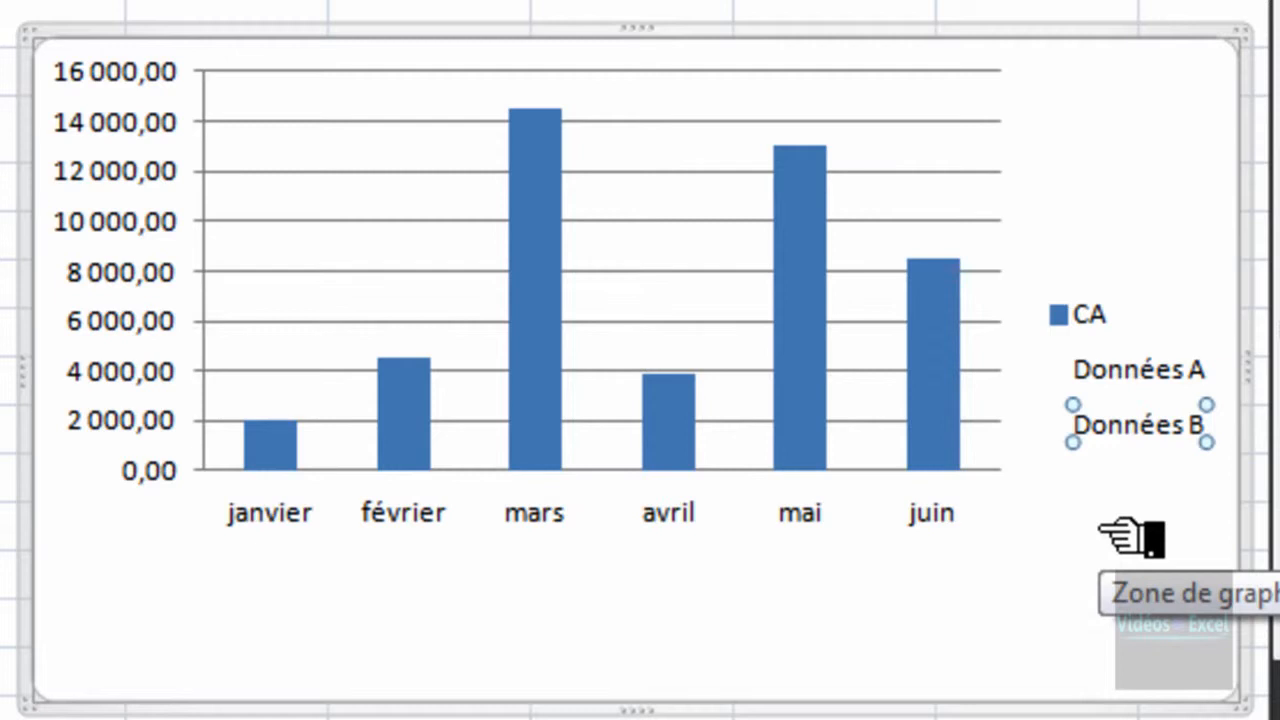
key("Delete")
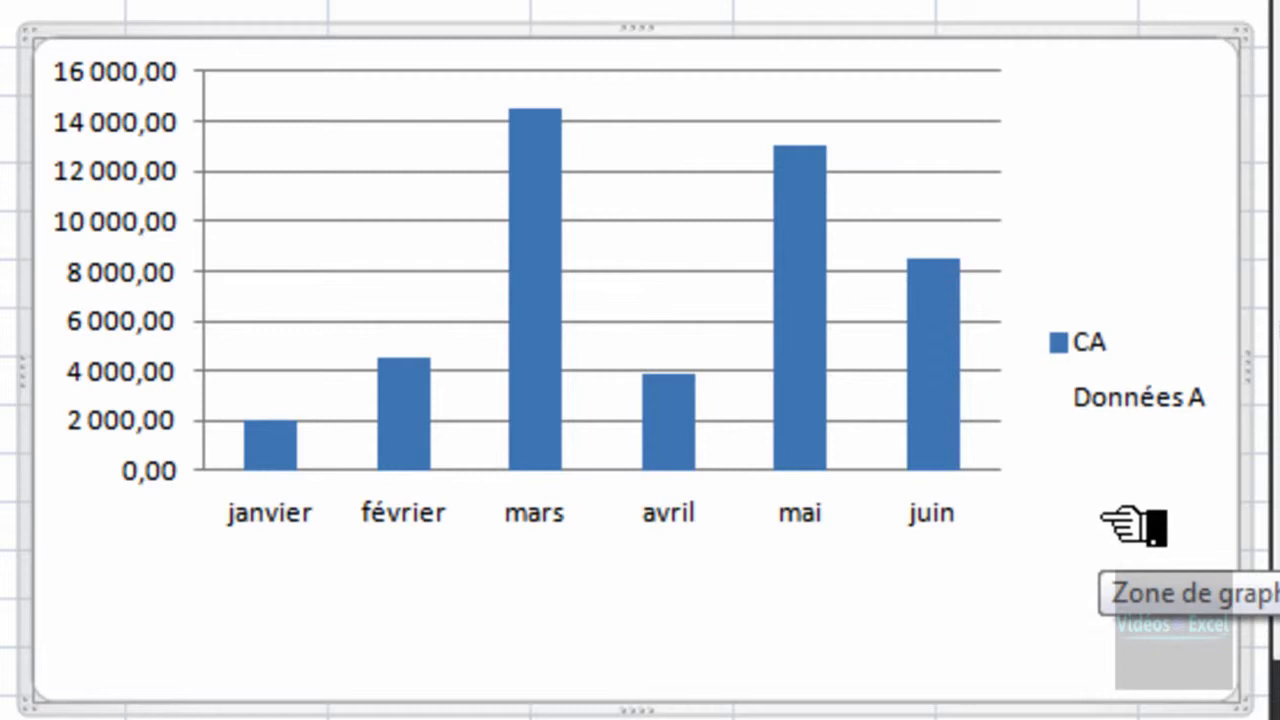
left_click(1122, 430)
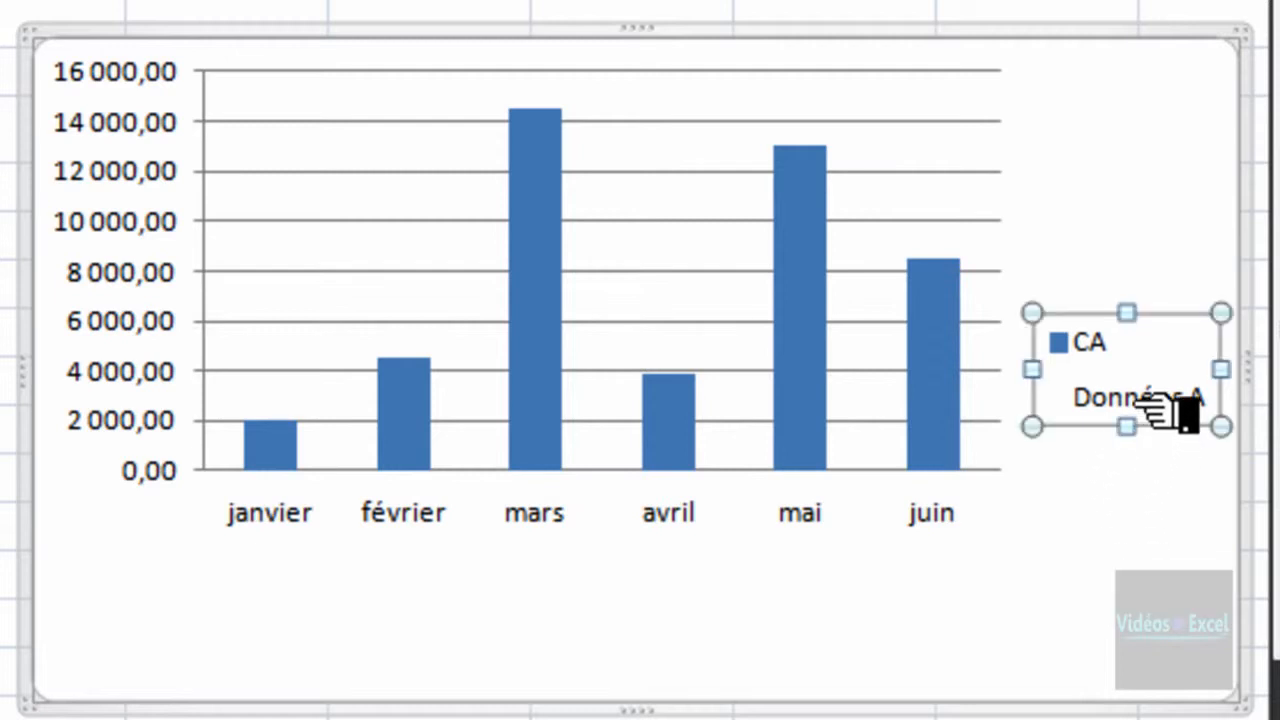
left_click(1142, 400)
key("Delete")
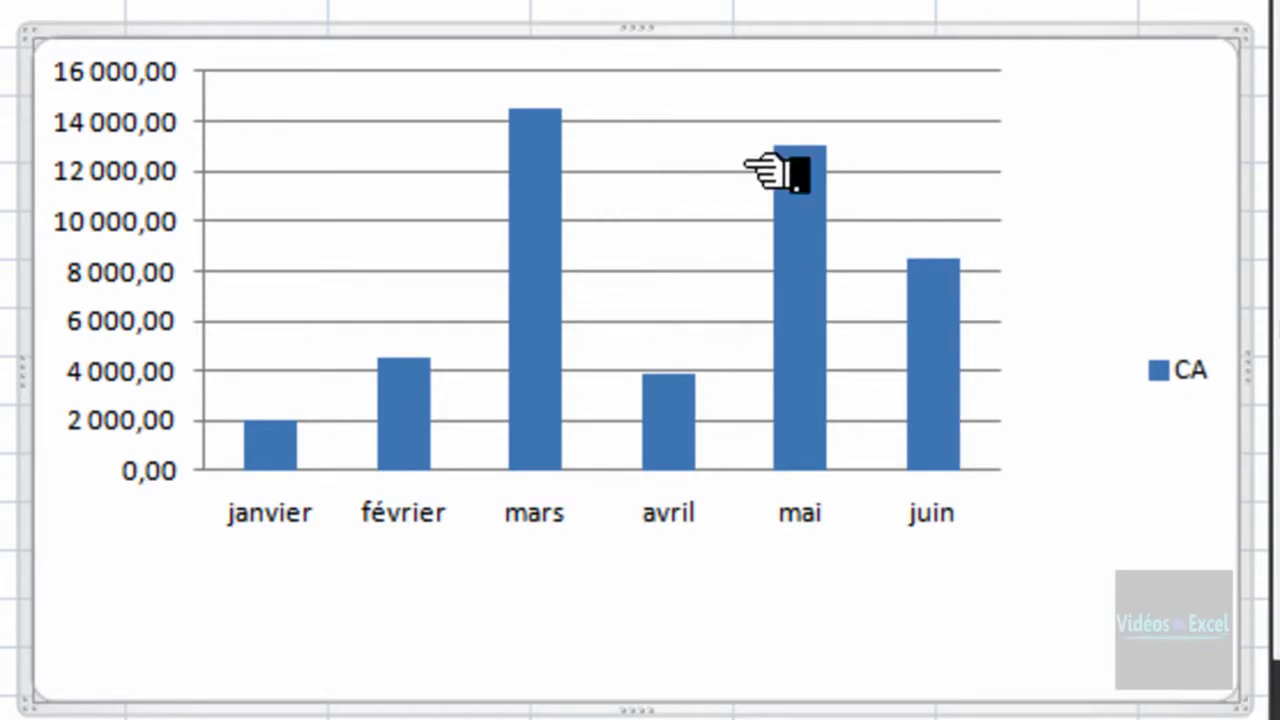
- Enlarge the plot area in width toward the CA legend and in height toward the chart's lower edge
left_click(690, 272)
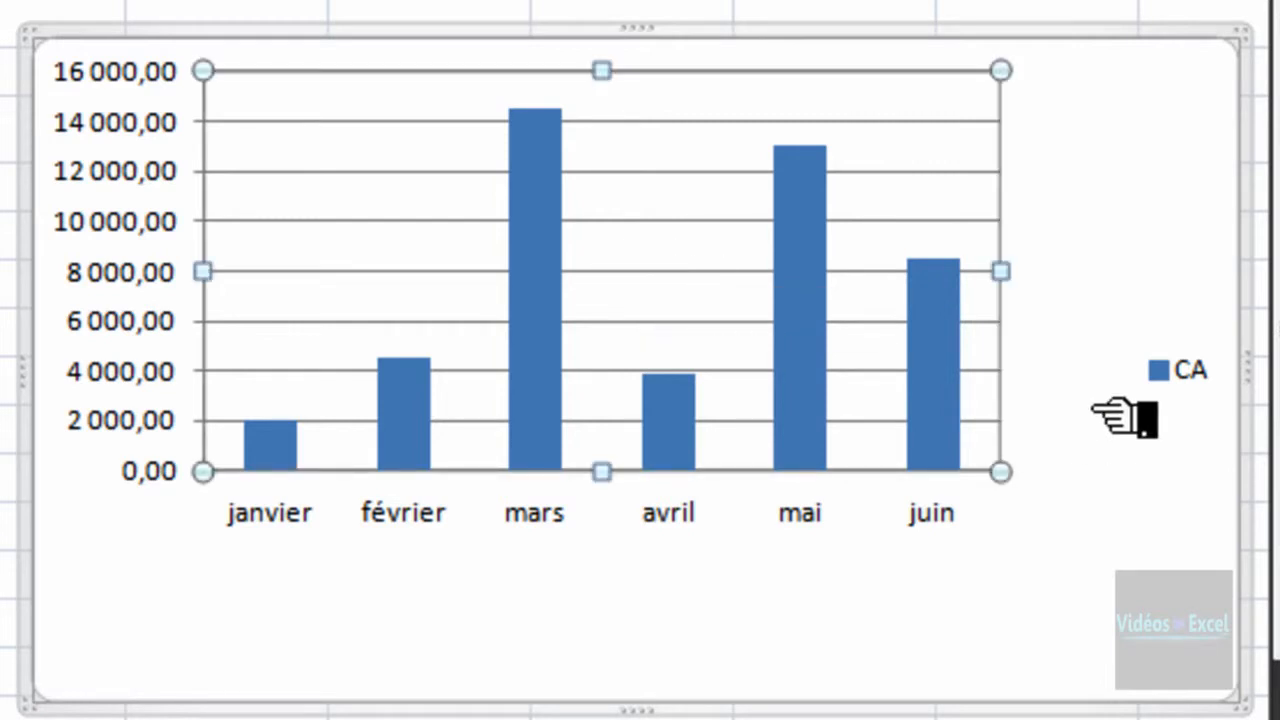
left_click_drag(1016, 276, 1122, 279)
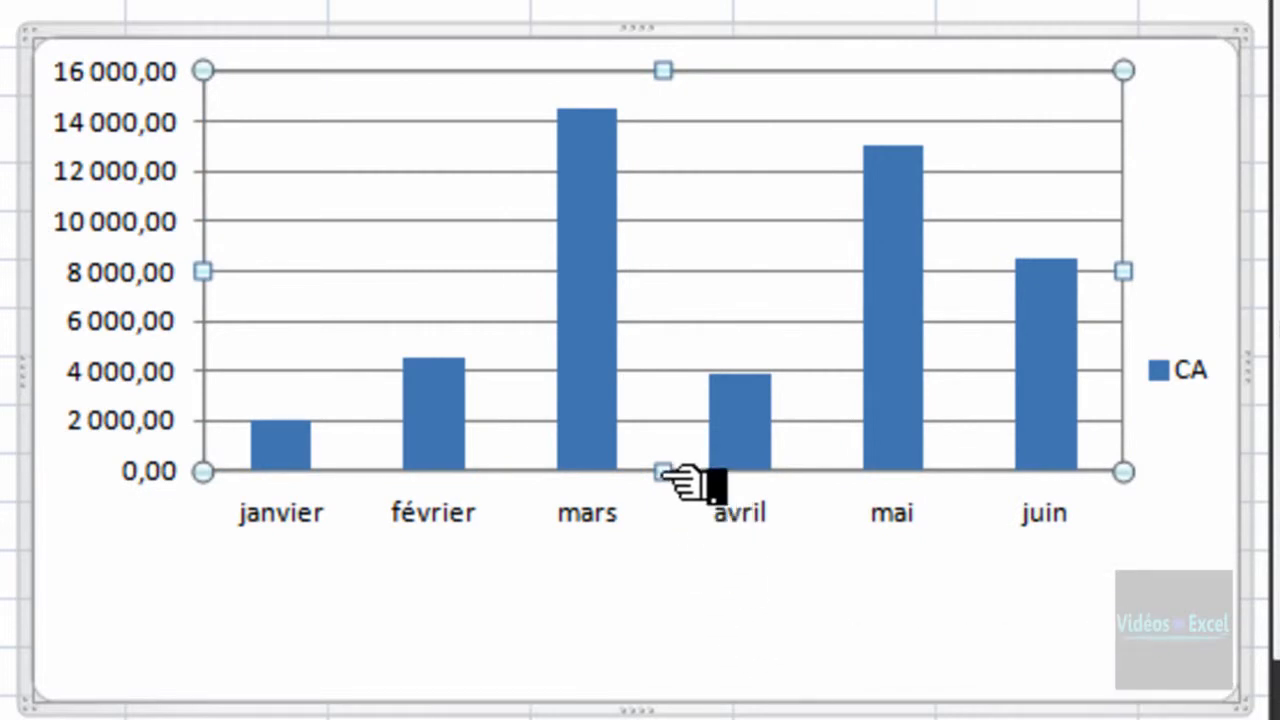
left_click_drag(663, 471, 664, 570)
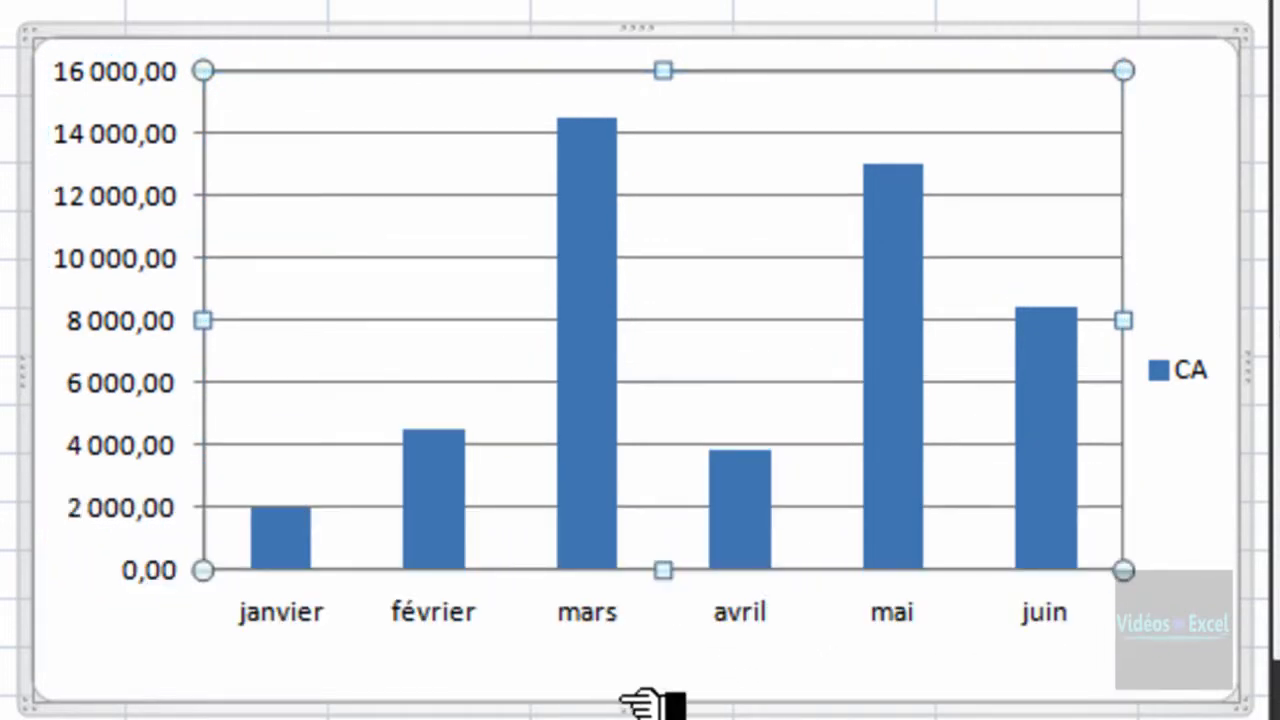
left_click(722, 675)
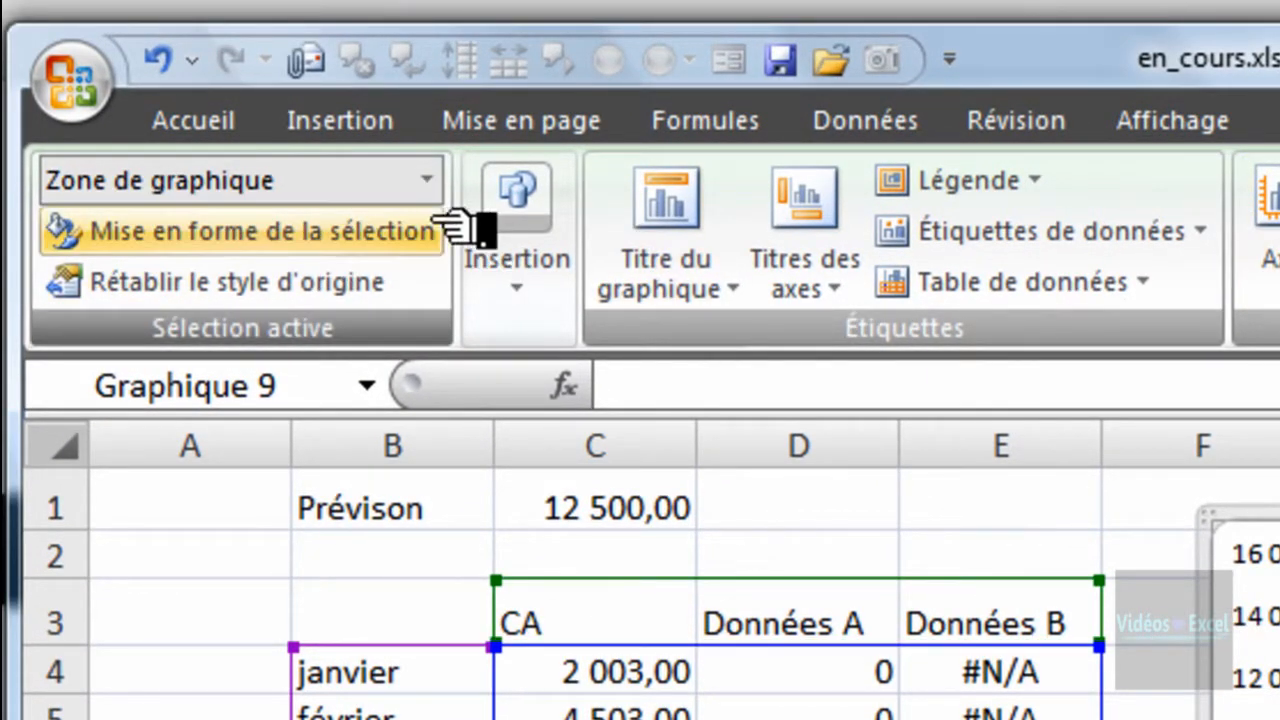
- Set the font colour of the Données A series' data labels to standard red
left_click(428, 180)
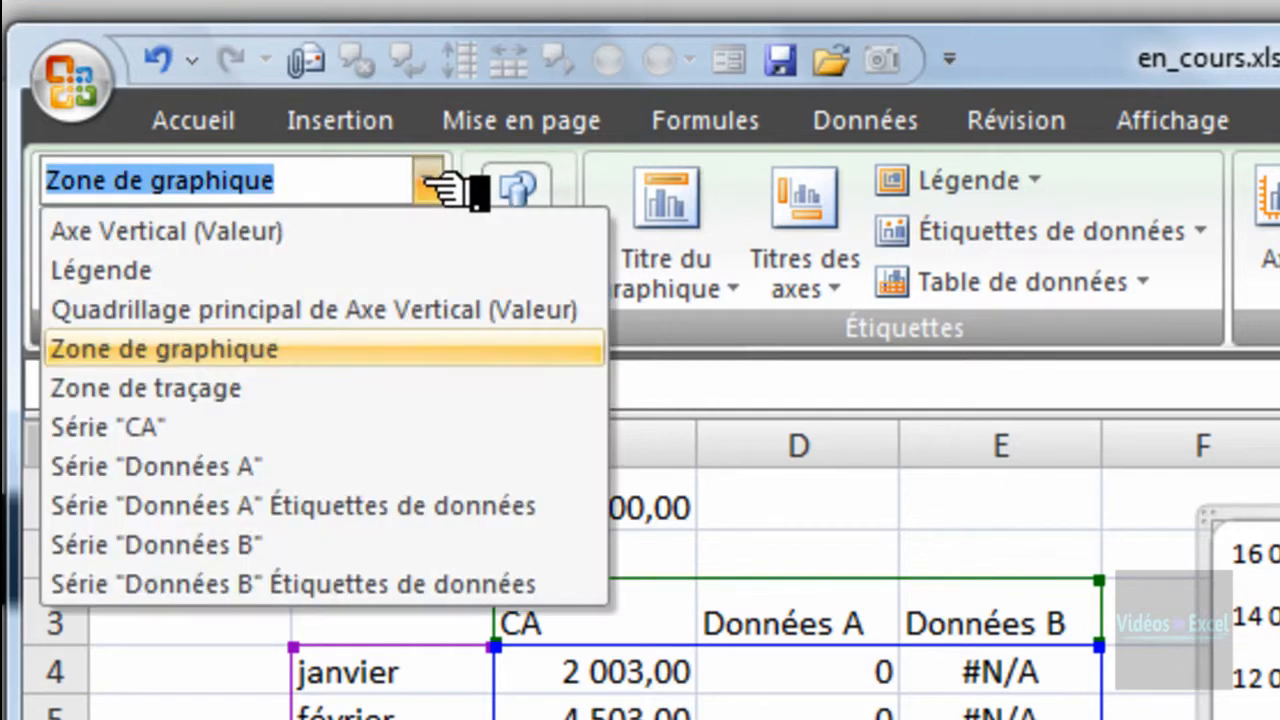
left_click(575, 507)
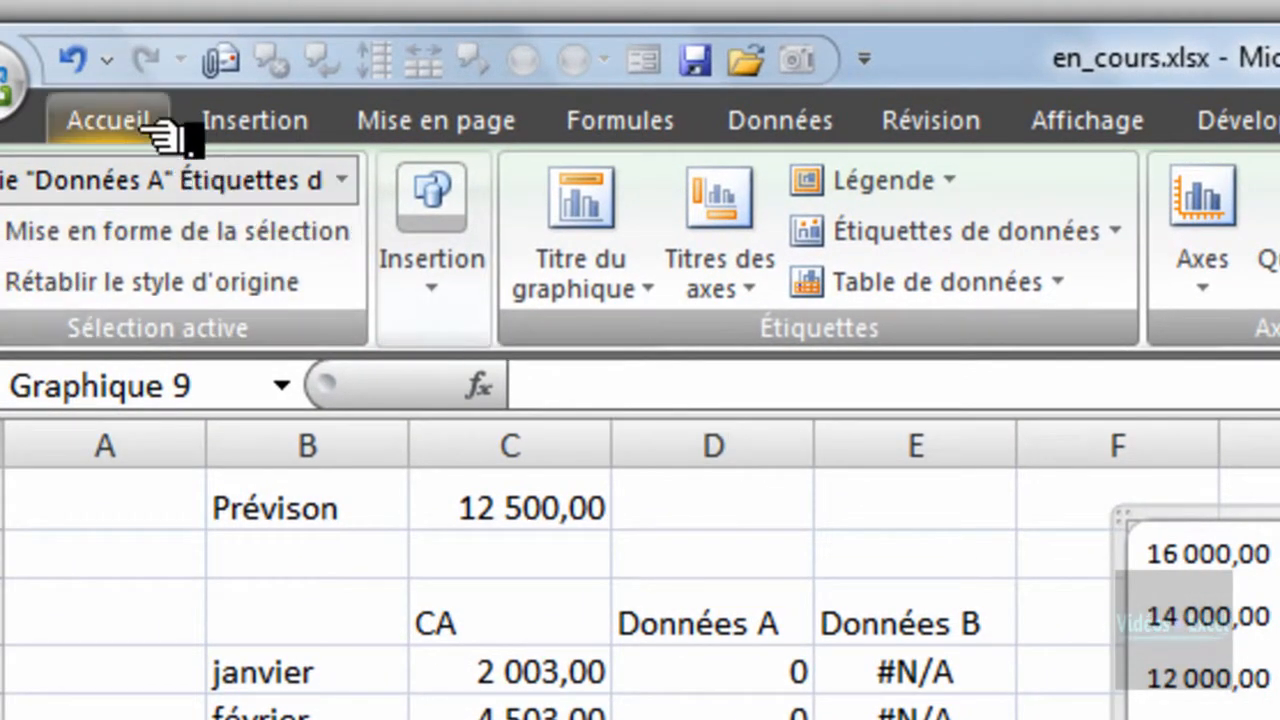
left_click(145, 125)
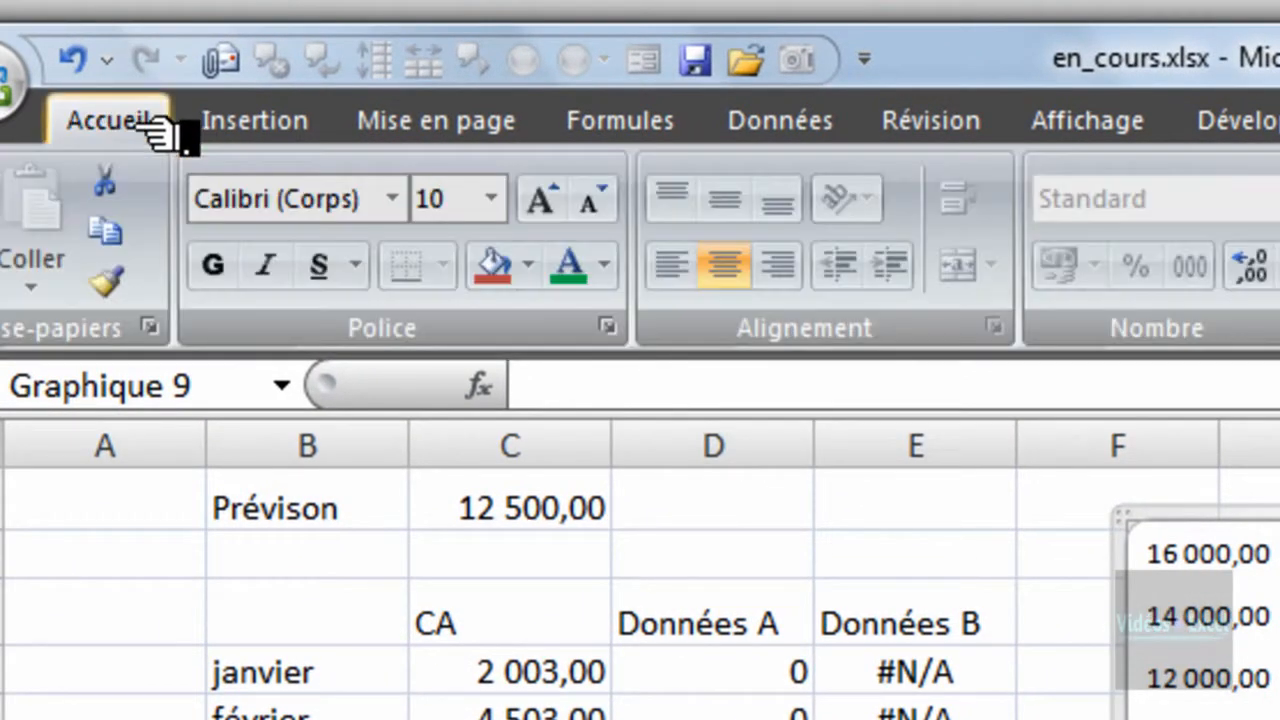
left_click(606, 265)
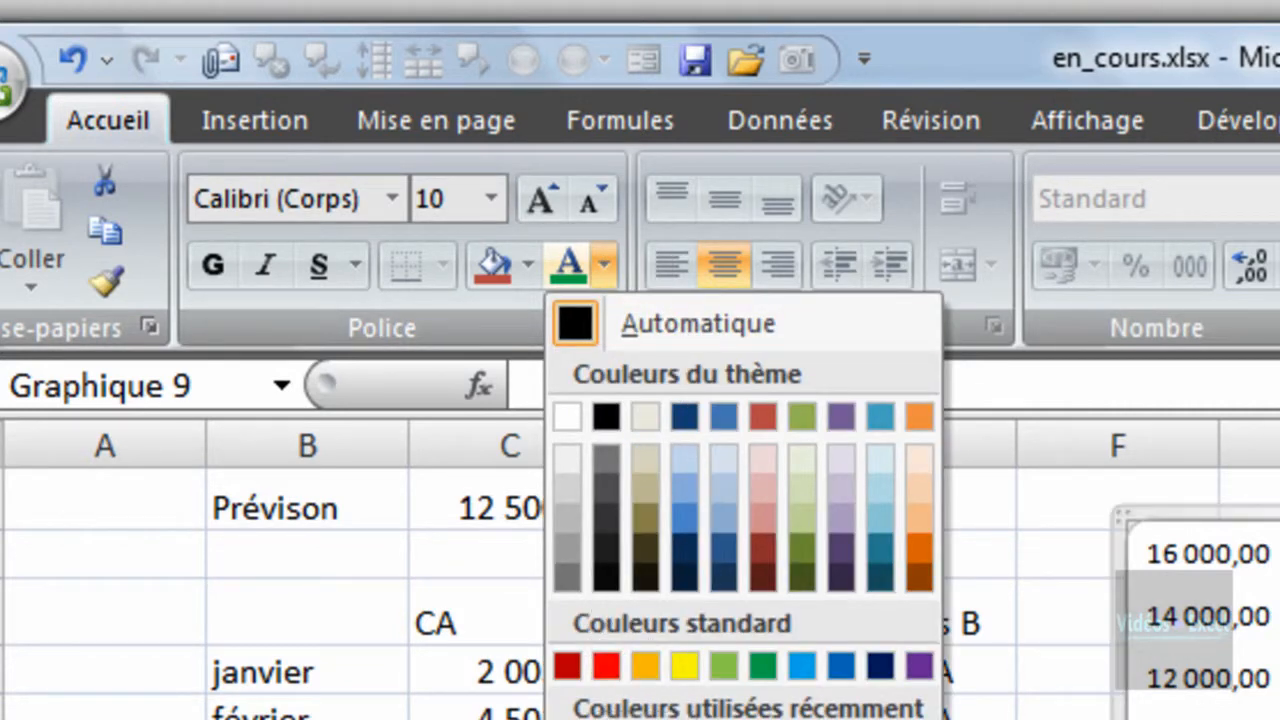
key("Escape")
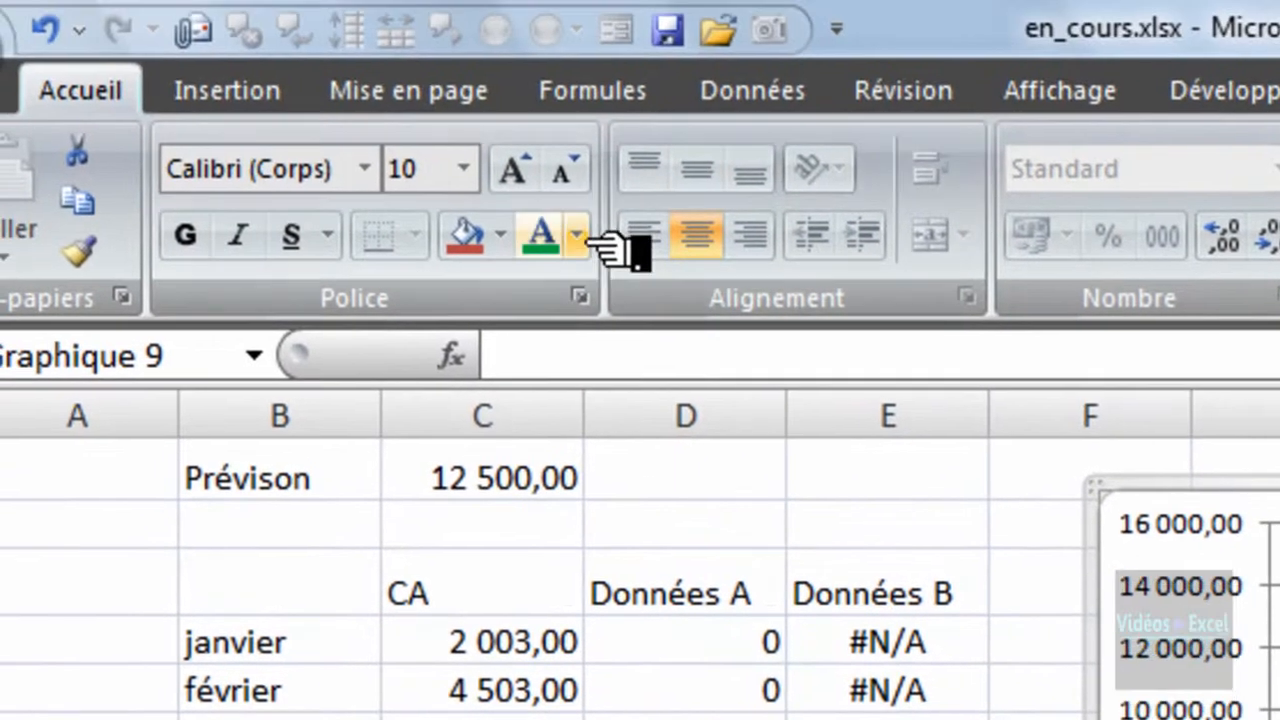
left_click(577, 235)
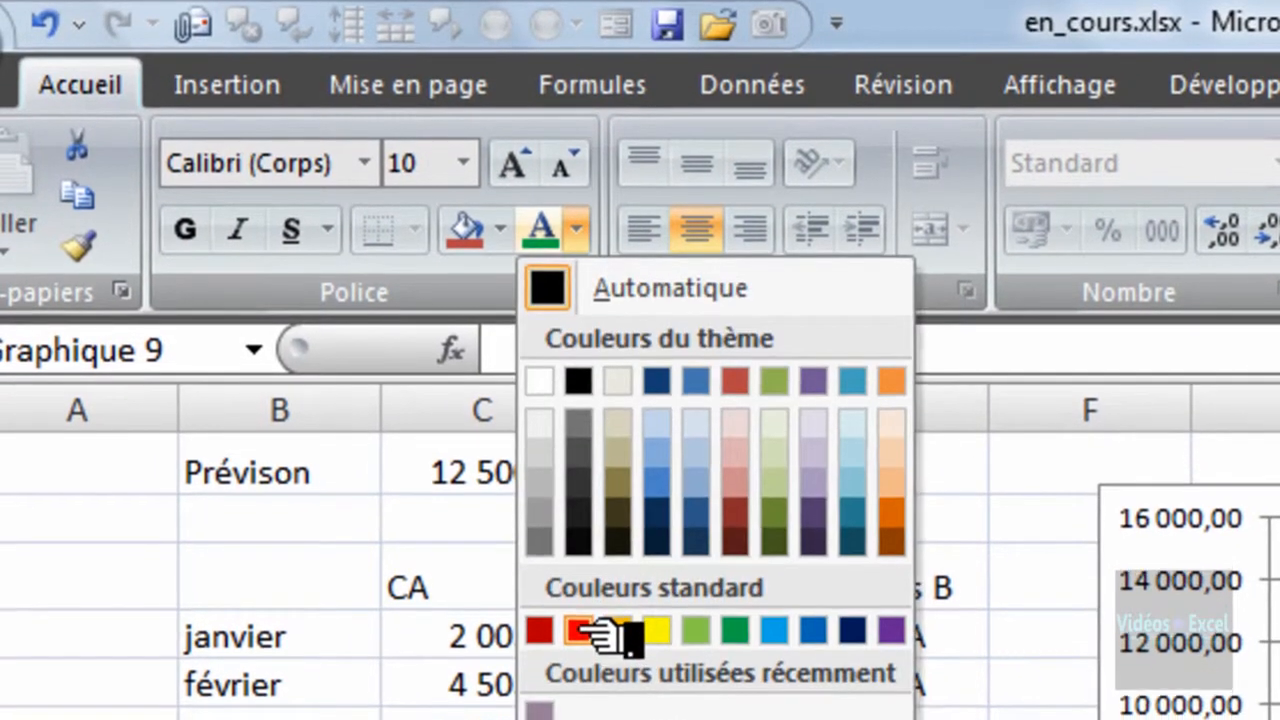
left_click(578, 636)
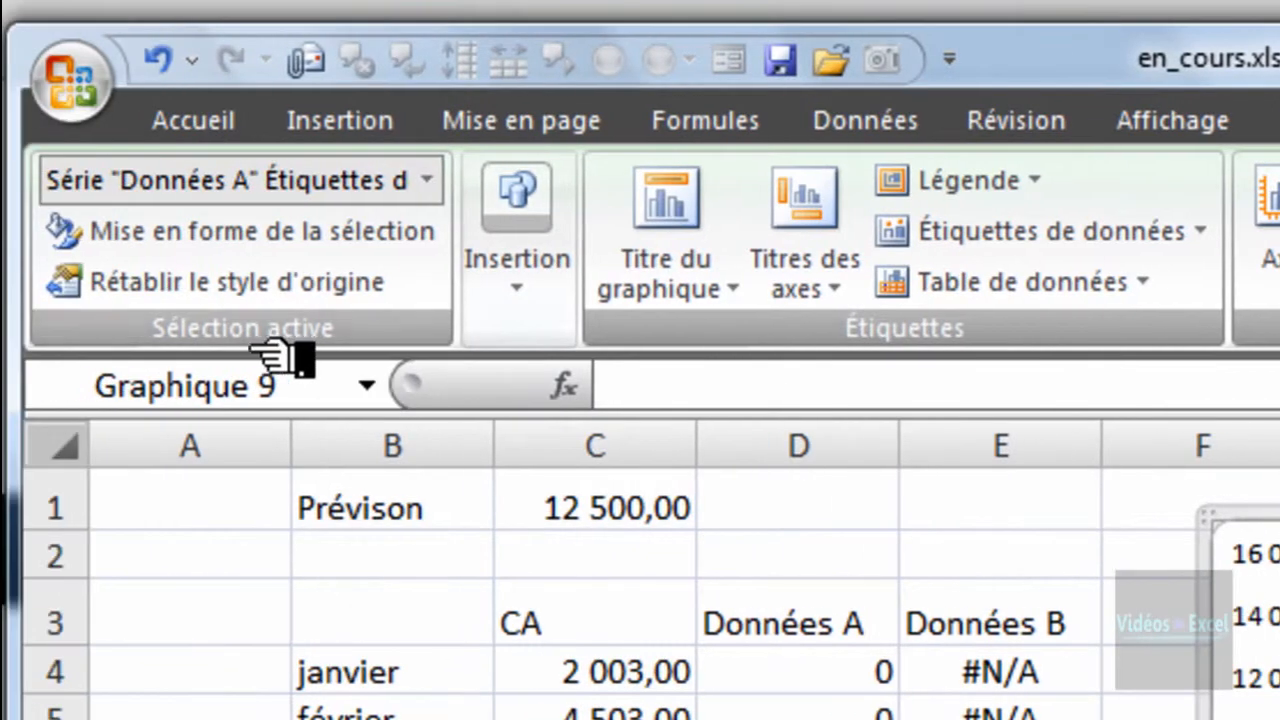
- Set the font colour of the Données B series' data labels to standard light green
left_click(426, 180)
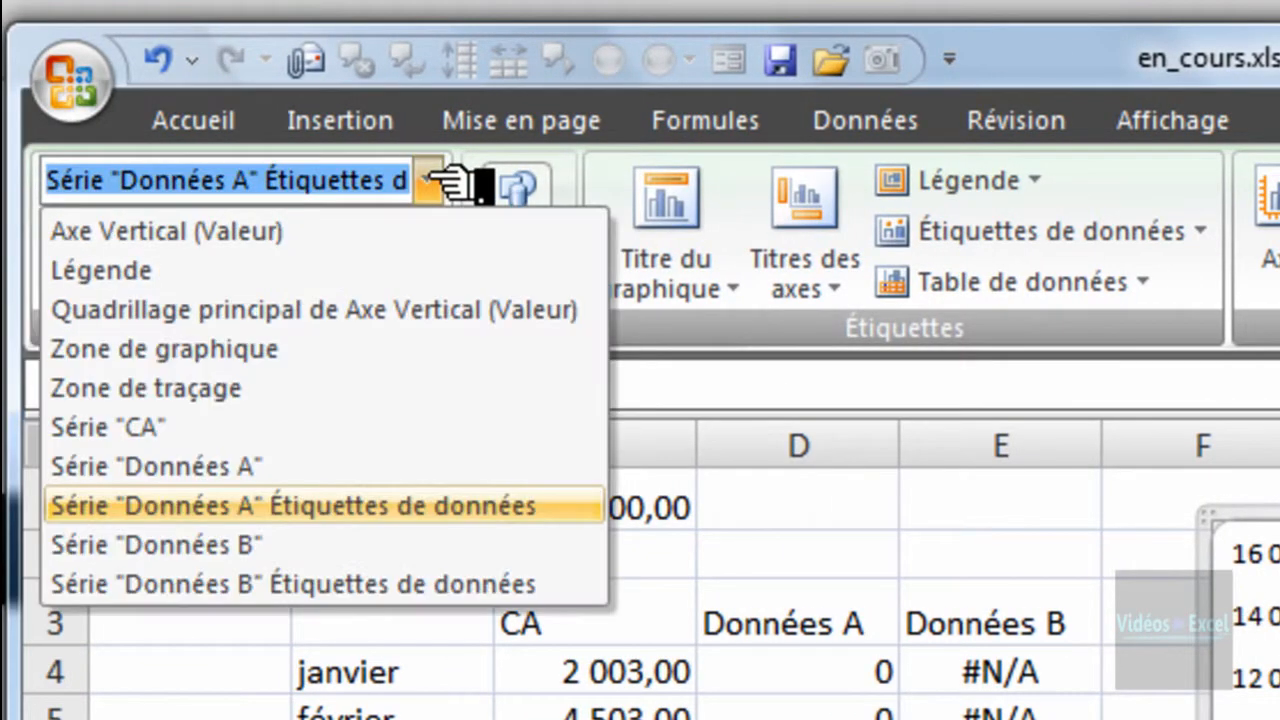
left_click(495, 586)
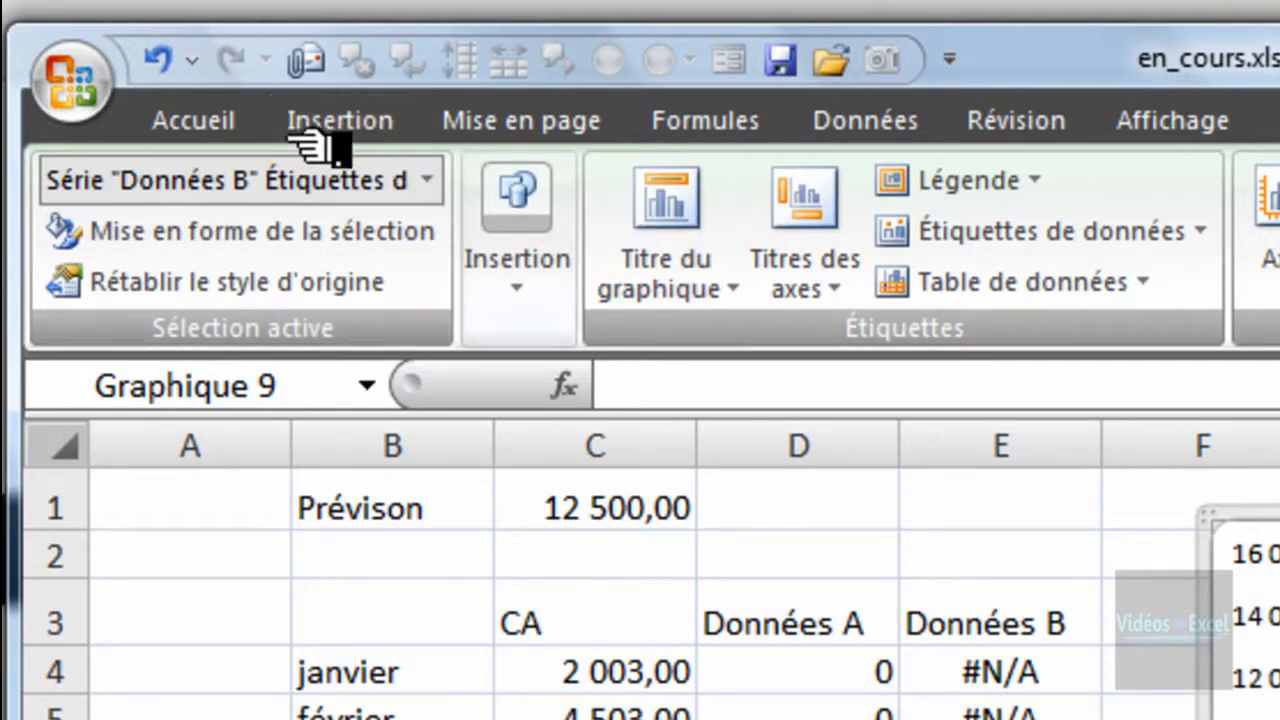
left_click(225, 125)
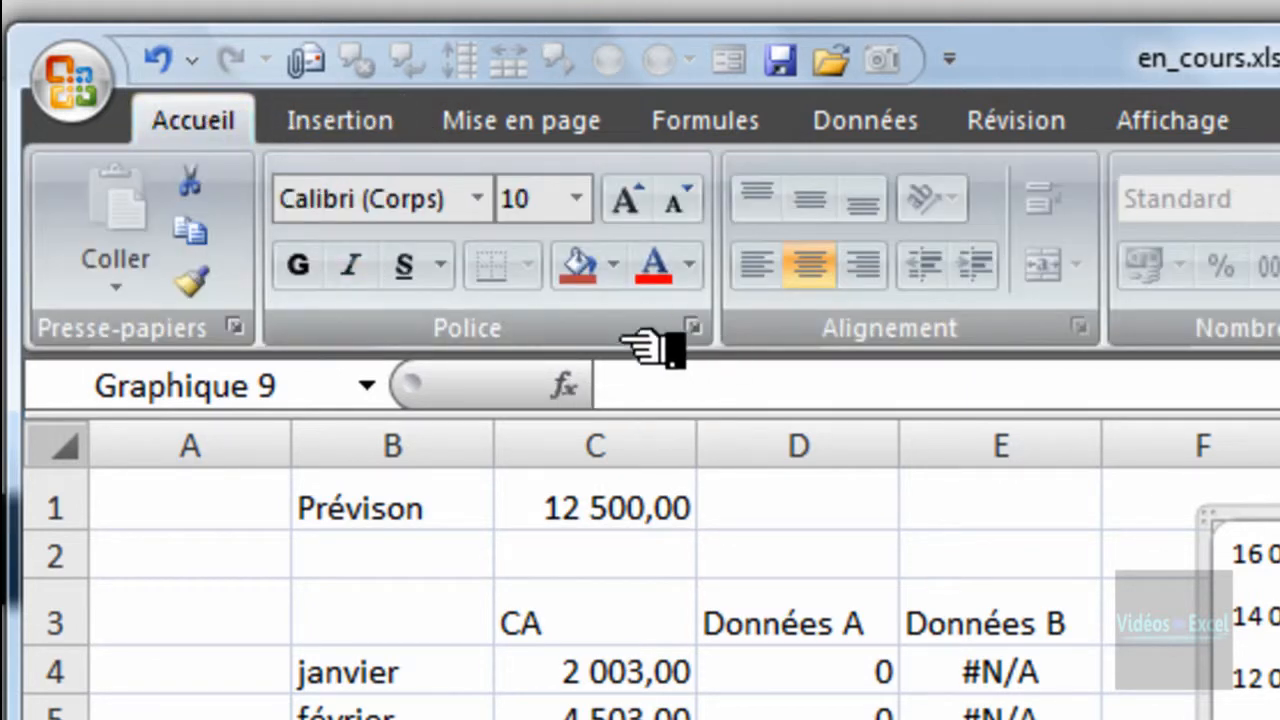
left_click(691, 266)
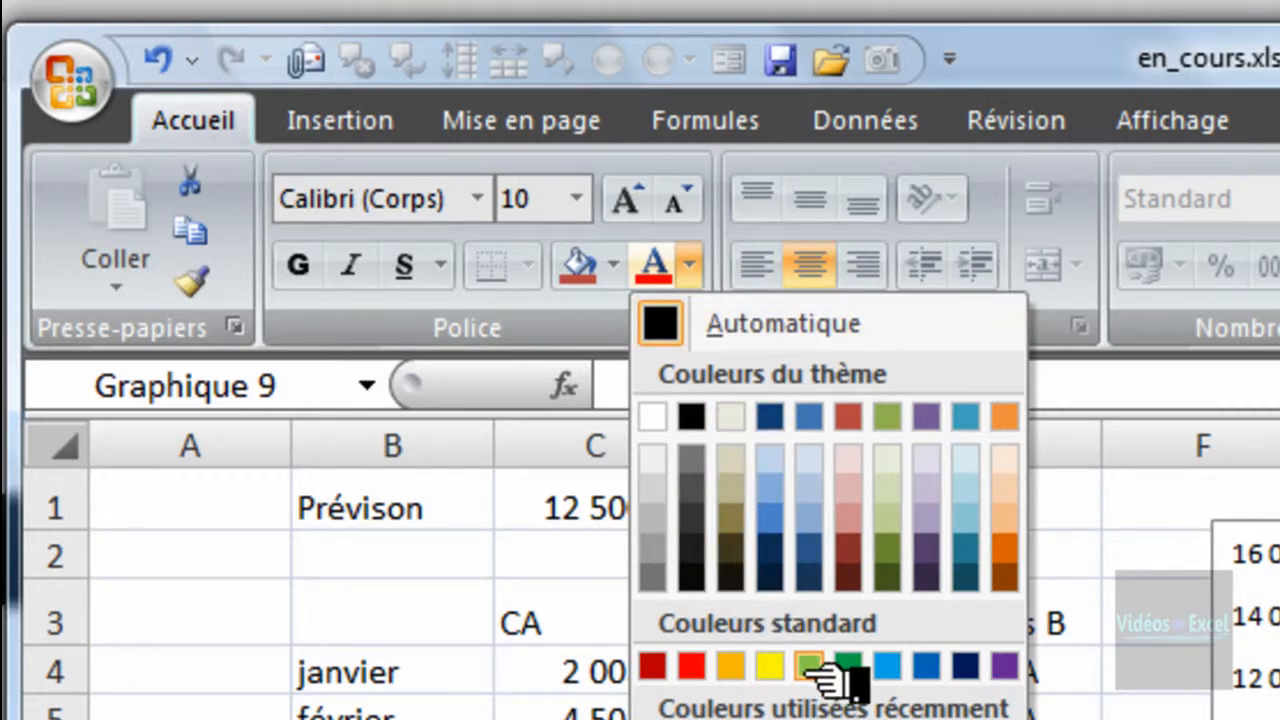
left_click(809, 666)
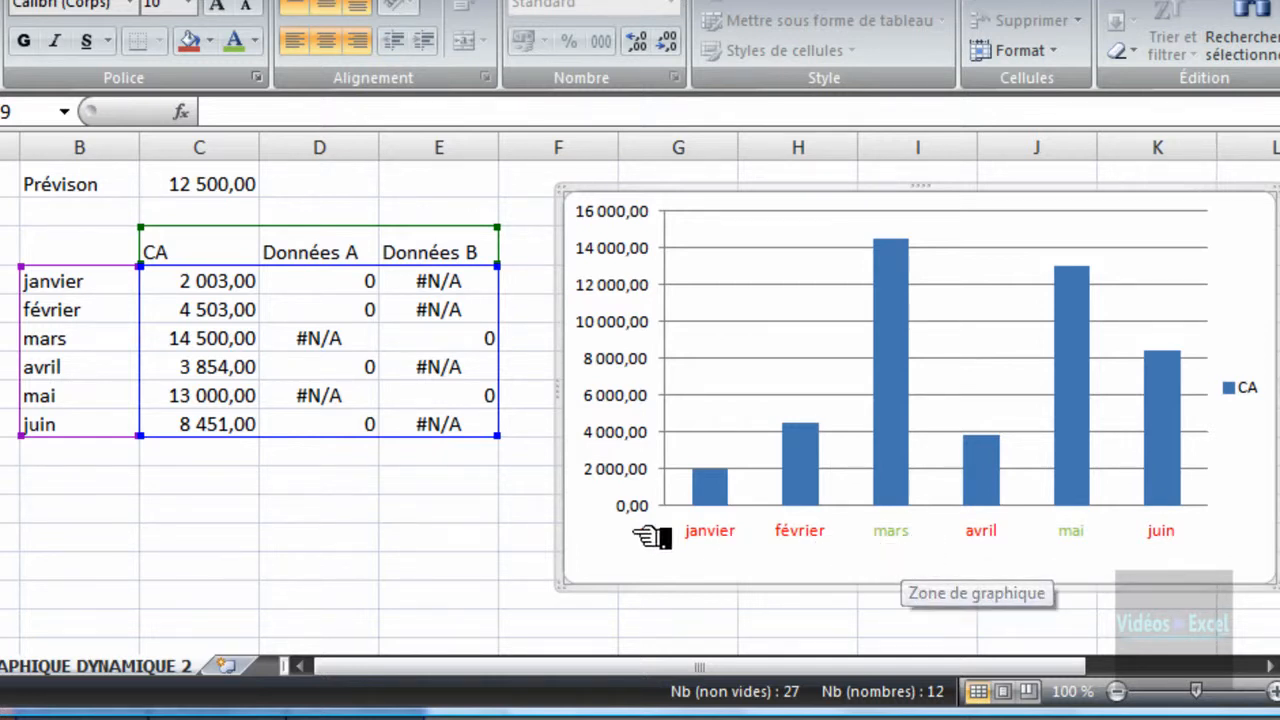
left_click(365, 515)
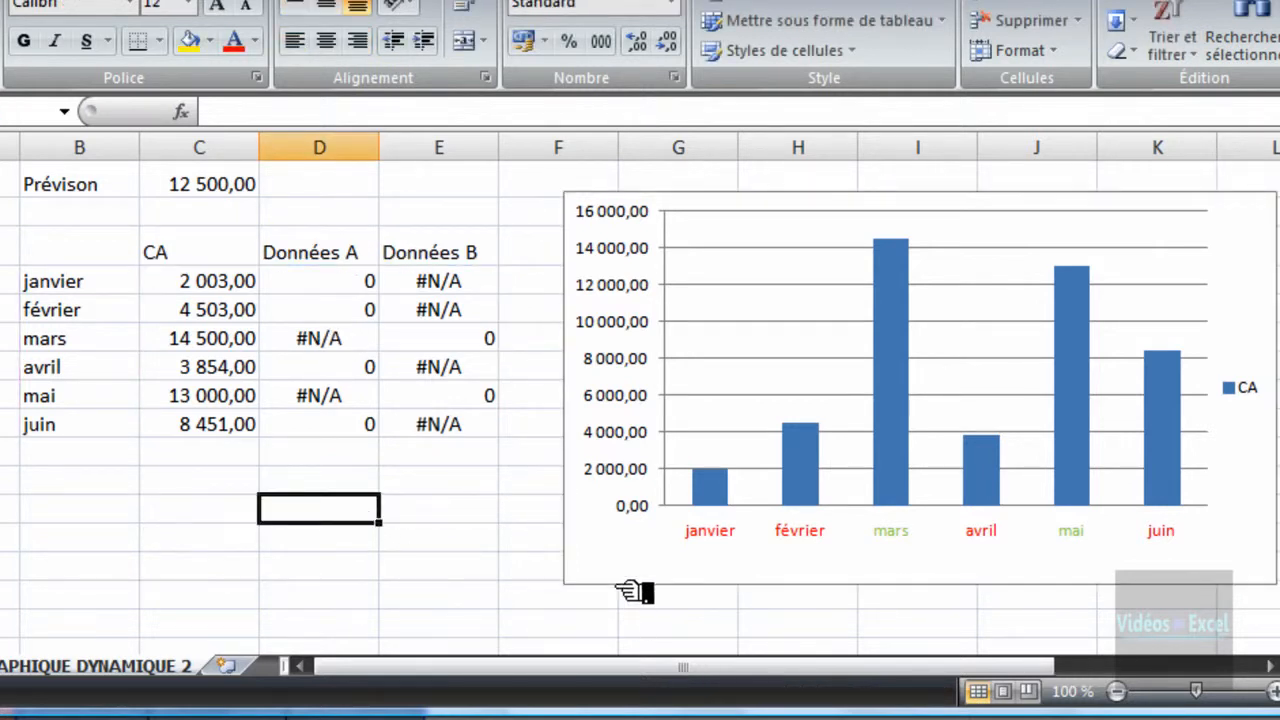
- Move the chart over columns D and E to cover the Données A and Données B helper data
left_click(634, 564)
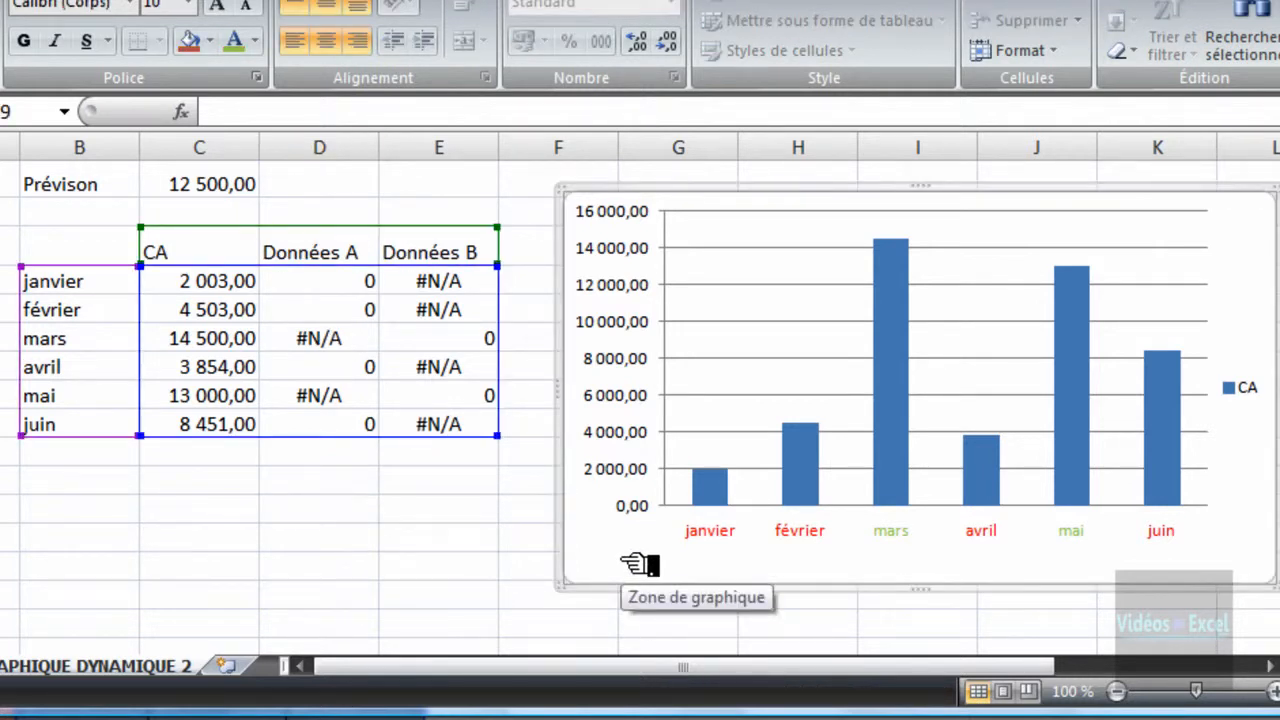
left_click_drag(634, 564, 338, 528)
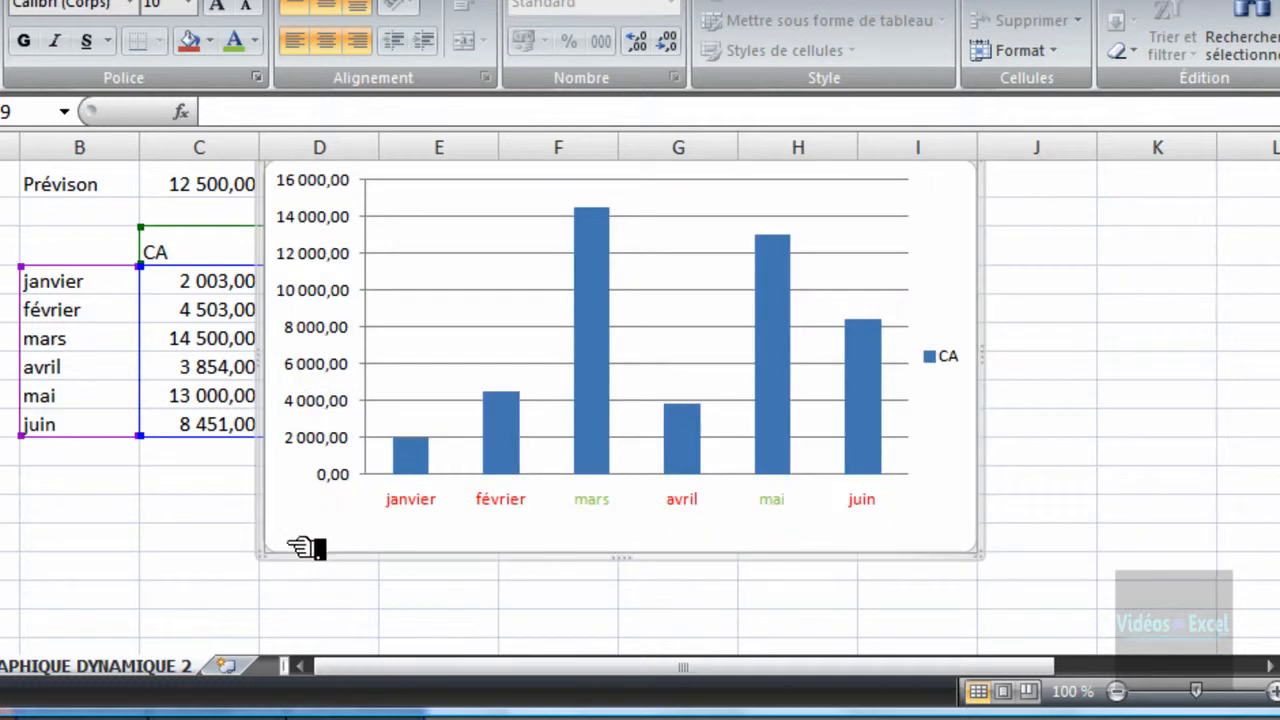
left_click(208, 545)
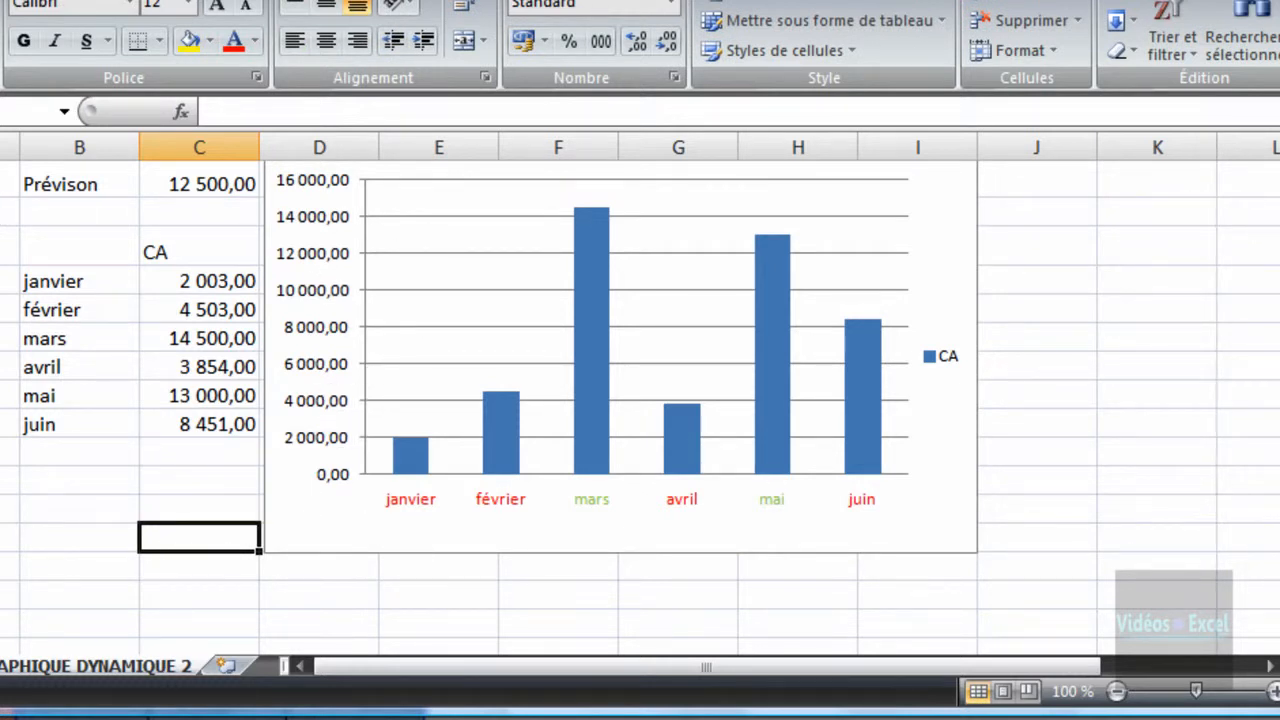
left_click_drag(0, 197, 0, 199)
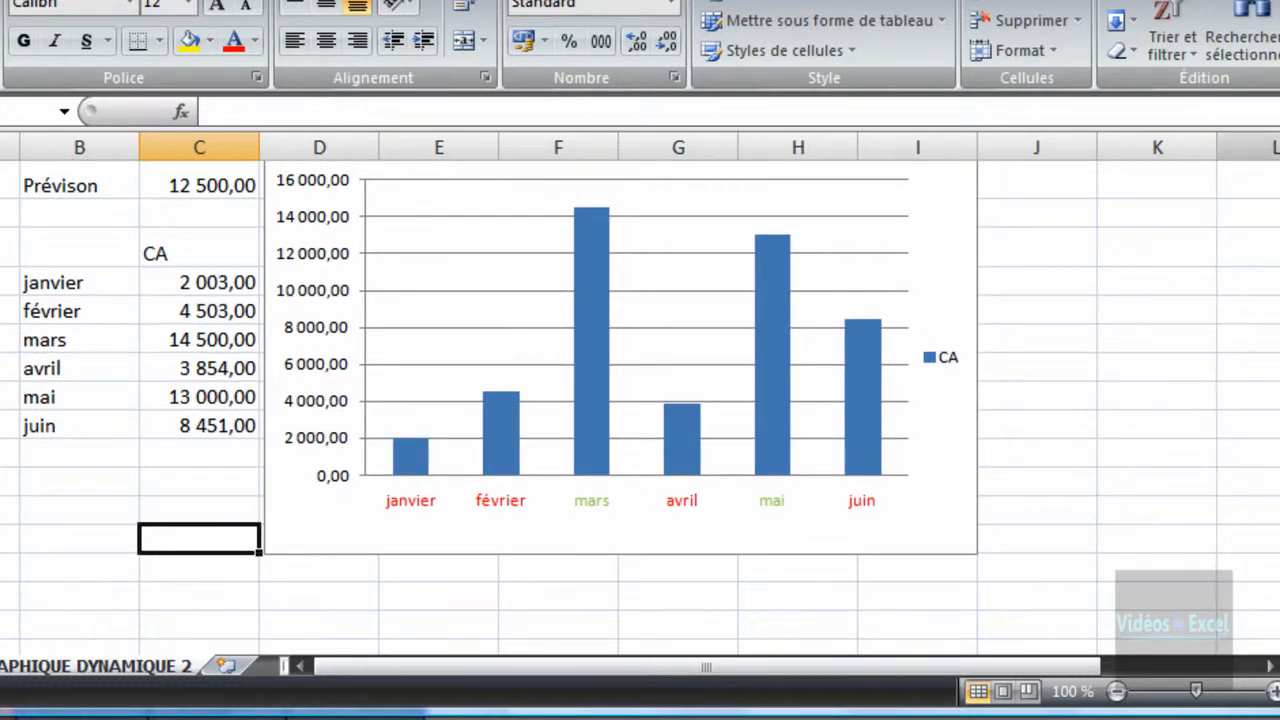
left_click_drag(1140, 340, 1140, 366)
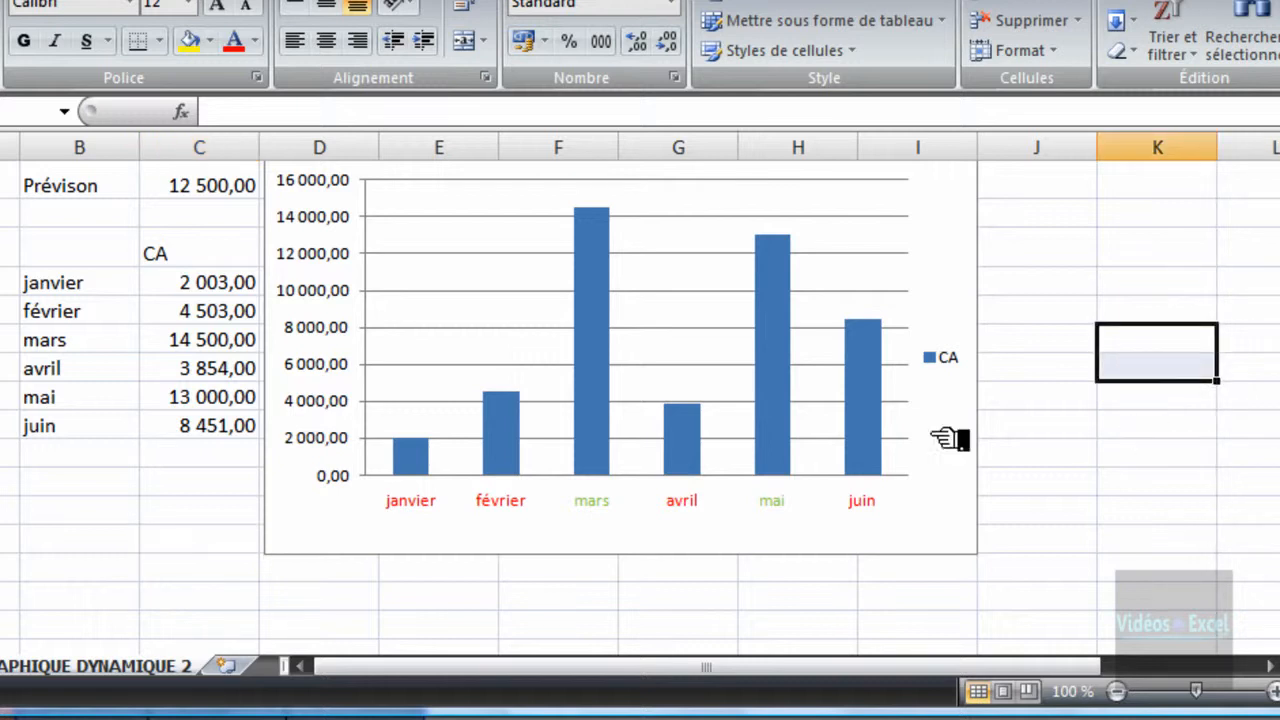
- Change the CA values to 24000 for janvier and 12501 for février
left_click(198, 368)
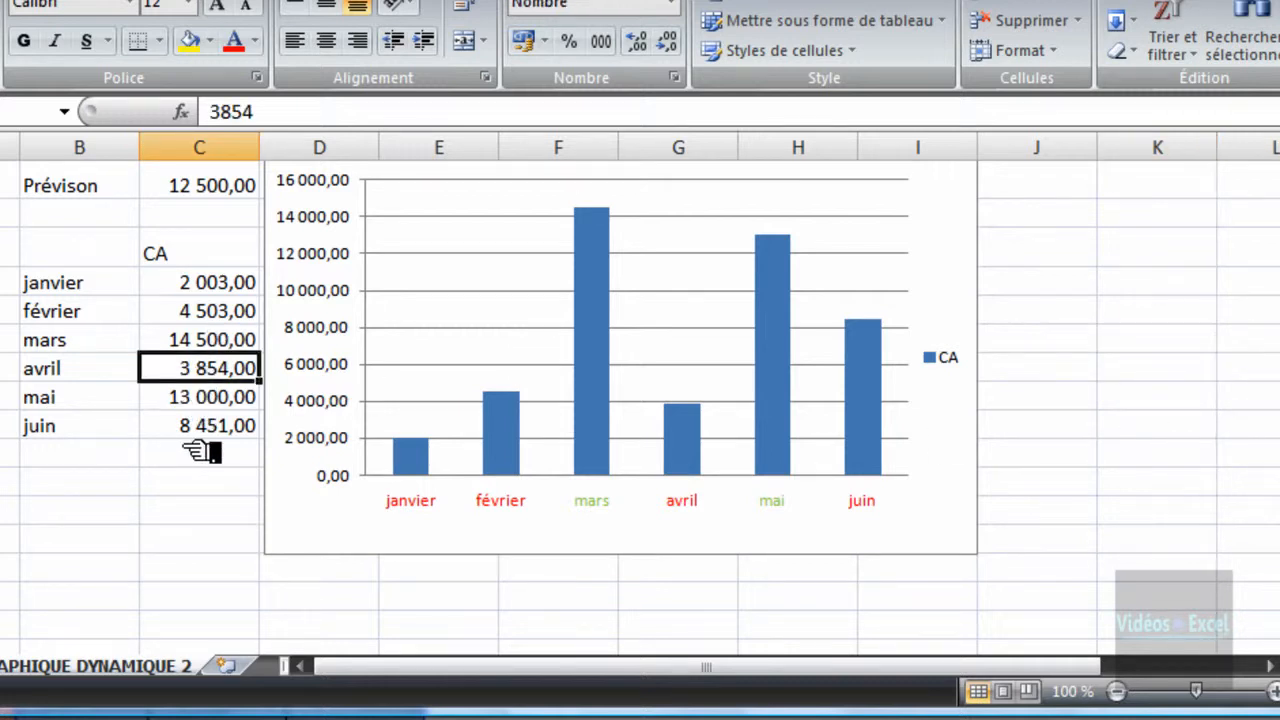
left_click(213, 283)
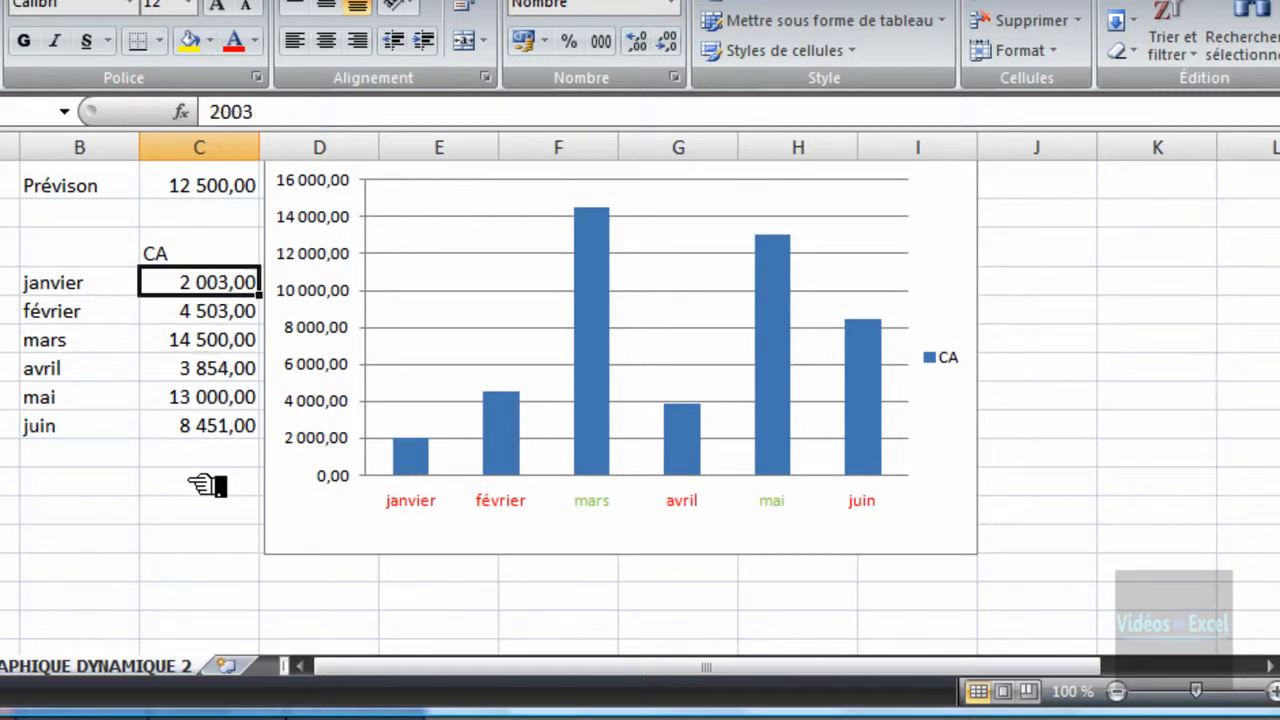
type("2")
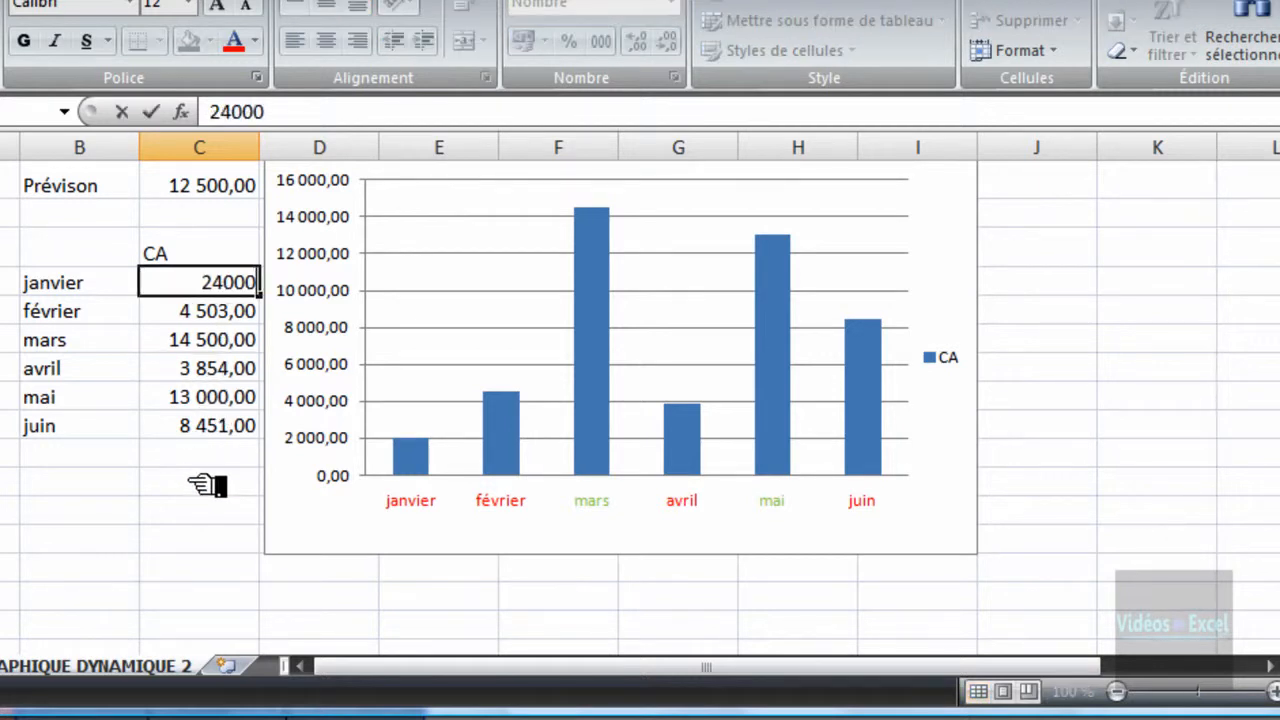
type("4000")
key("Return")
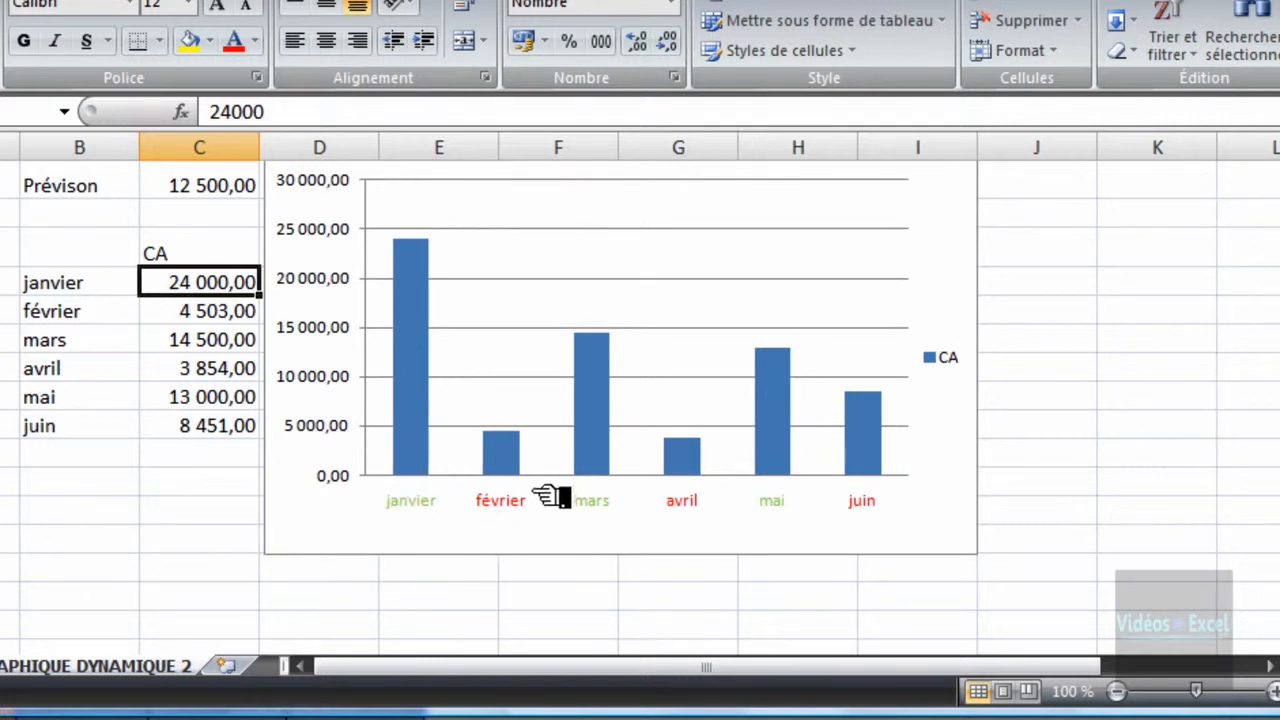
left_click(252, 314)
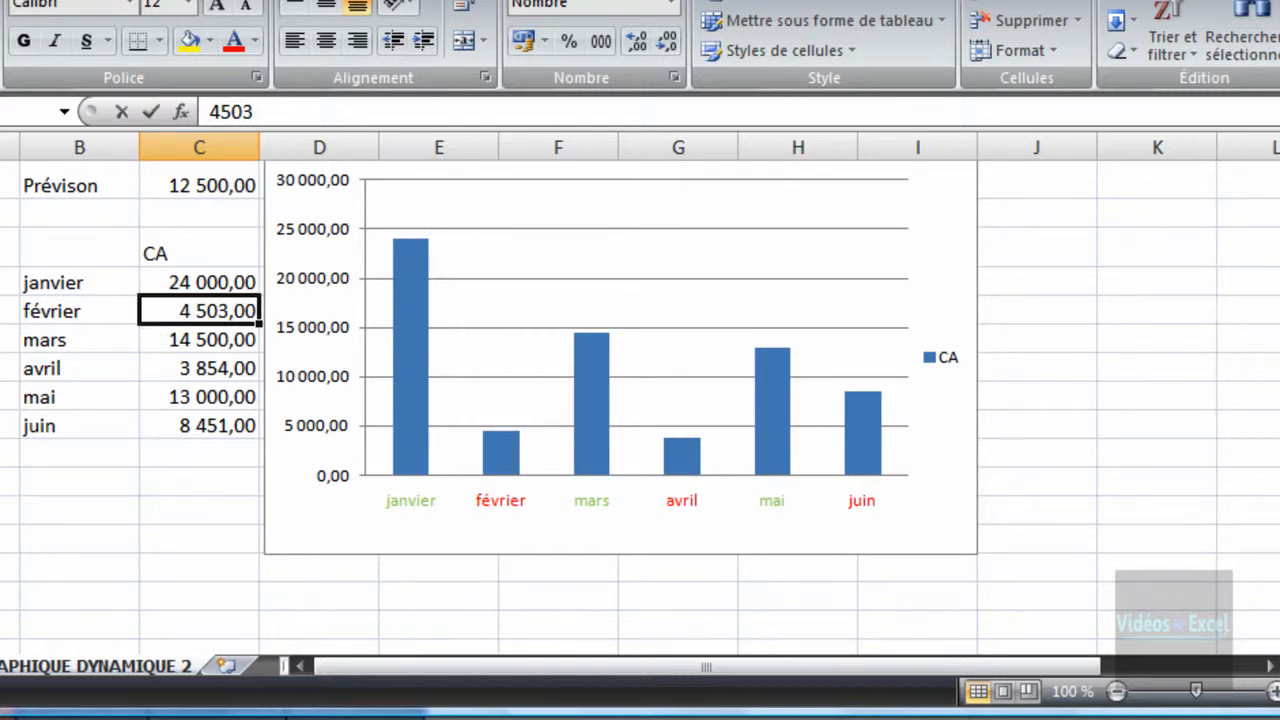
type("12501")
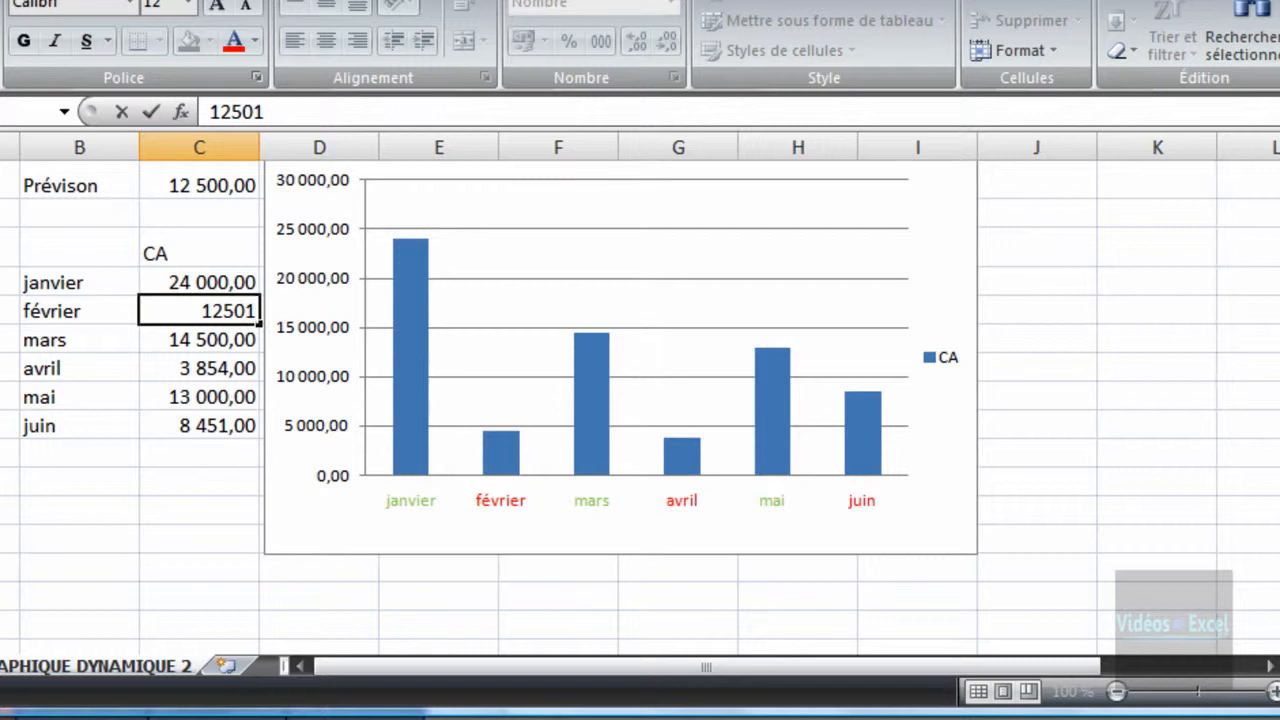
key("ctrl+Return")
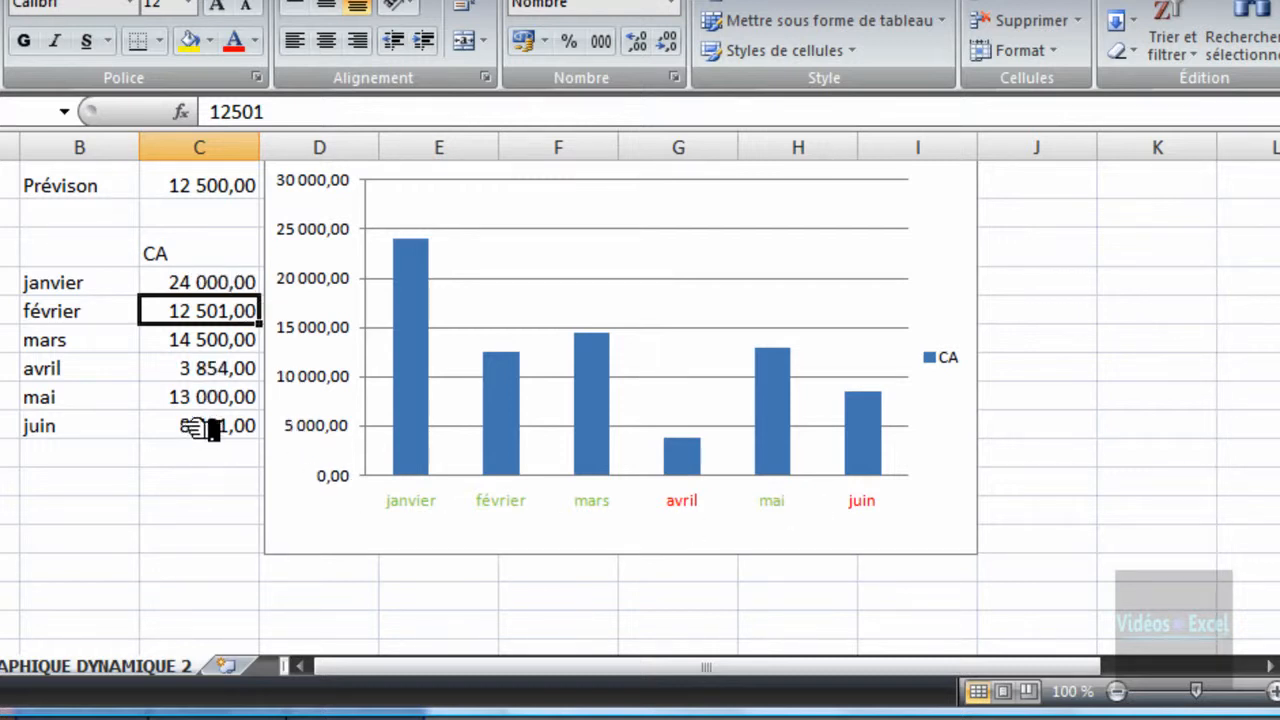
left_click(235, 190)
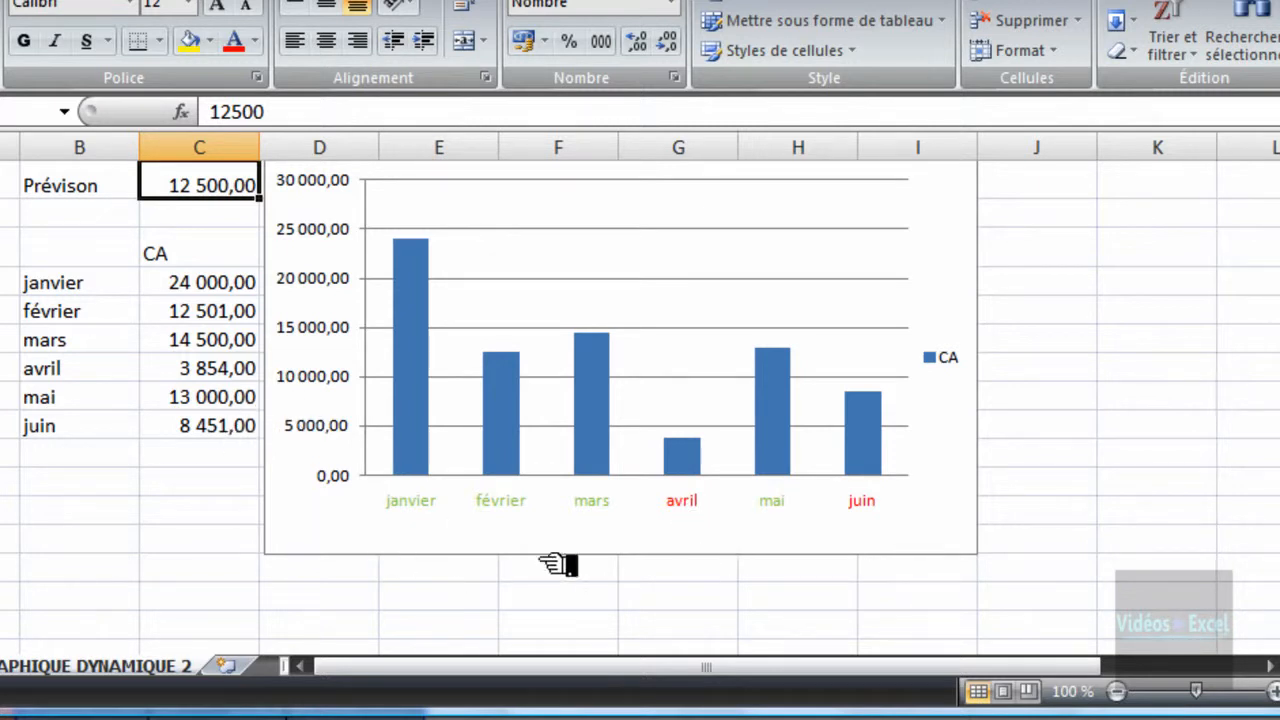
left_click(200, 375)
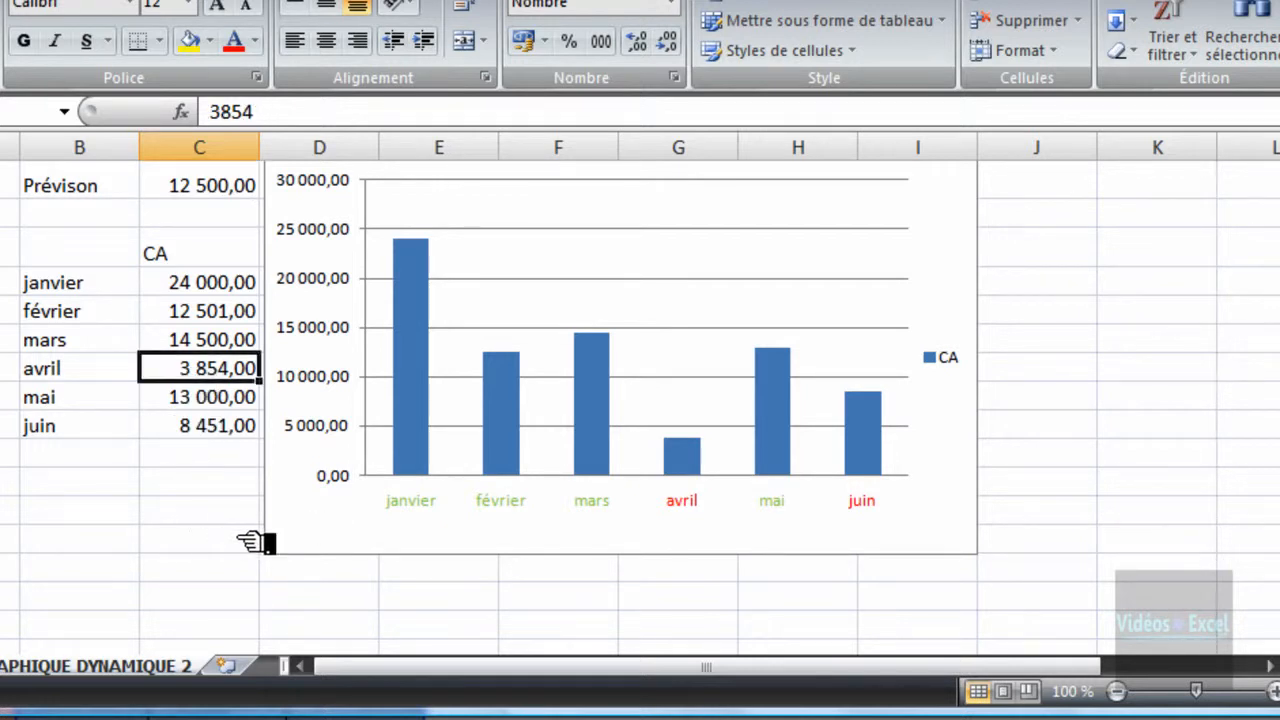